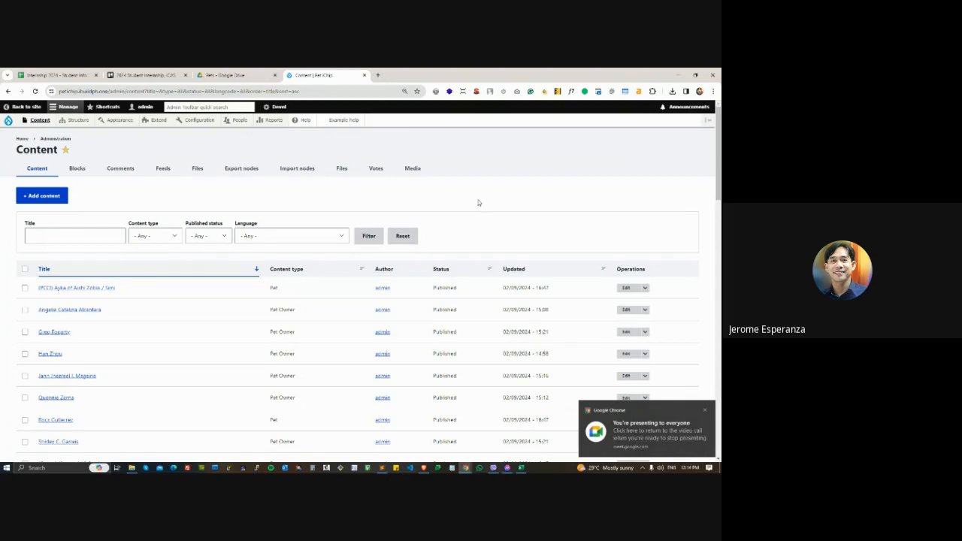
# - Search Google for "seo search engine friendly urls" in a new tab
pyautogui.click(377, 75)
pyautogui.click(361, 91)
pyautogui.write('seo')
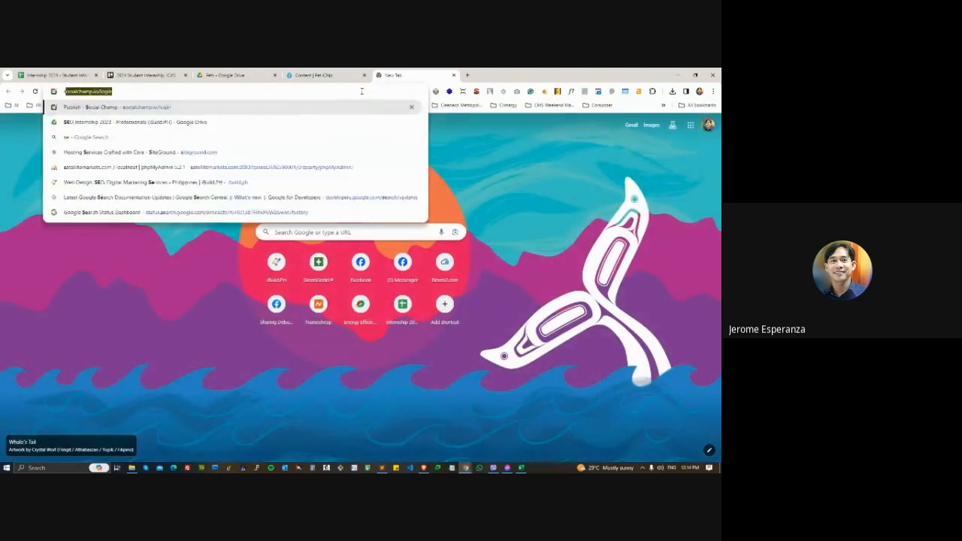
pyautogui.write(' url fr')
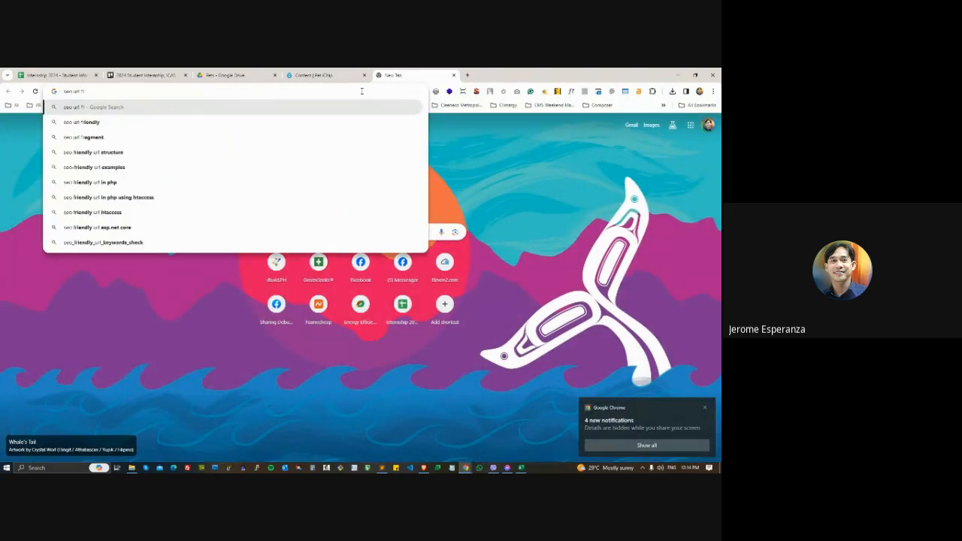
pyautogui.press('BackSpace')
pyautogui.press('BackSpace')
pyautogui.press('BackSpace')
pyautogui.press('BackSpace')
pyautogui.press('BackSpace')
pyautogui.press('BackSpace')
pyautogui.write('sea')
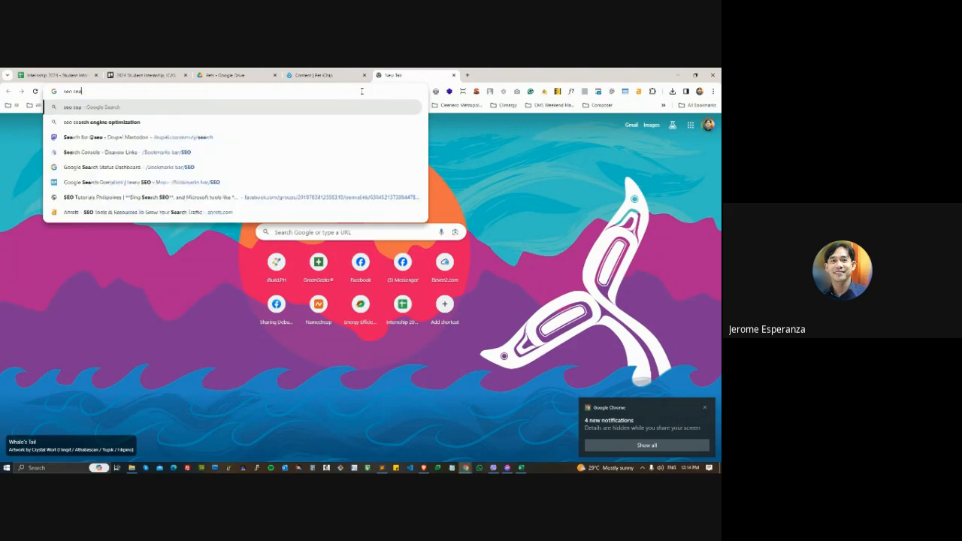
pyautogui.write('rch')
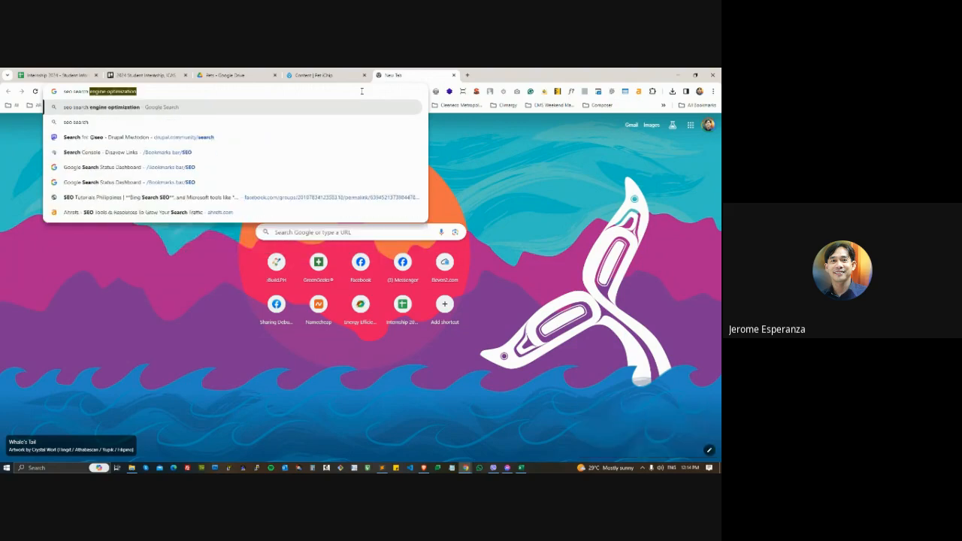
pyautogui.write(' engine friend')
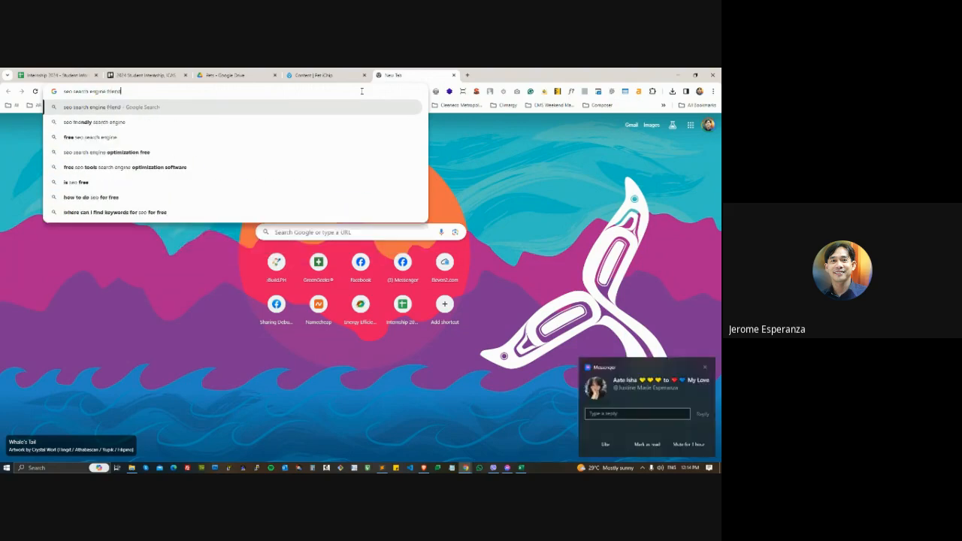
pyautogui.write('ly url')
pyautogui.press('Return')
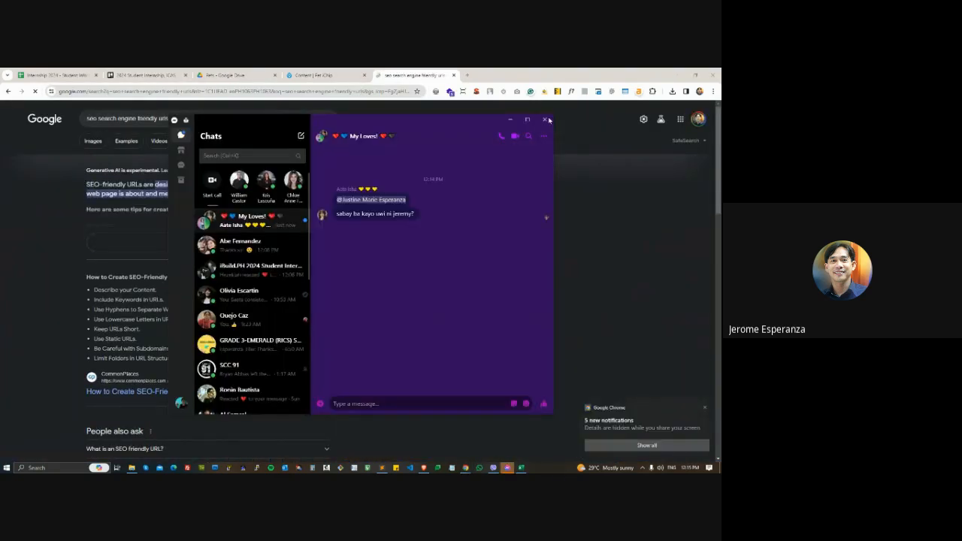
# - Close the chat window and read through the tips for creating SEO-friendly URLs in the search results
pyautogui.click(545, 120)
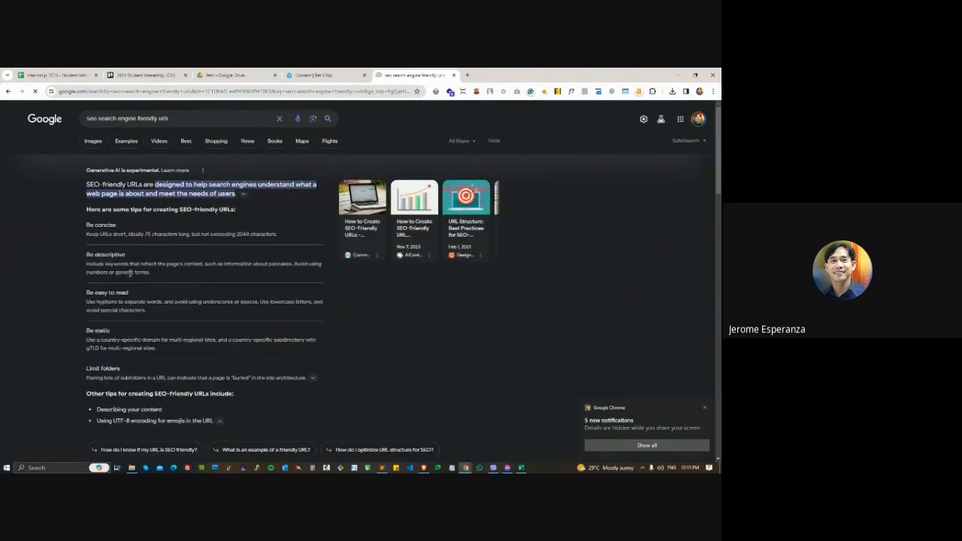
pyautogui.scroll(-2, 236, 295)
pyautogui.scroll(-2, 236, 295)
pyautogui.scroll(3, 339, 313)
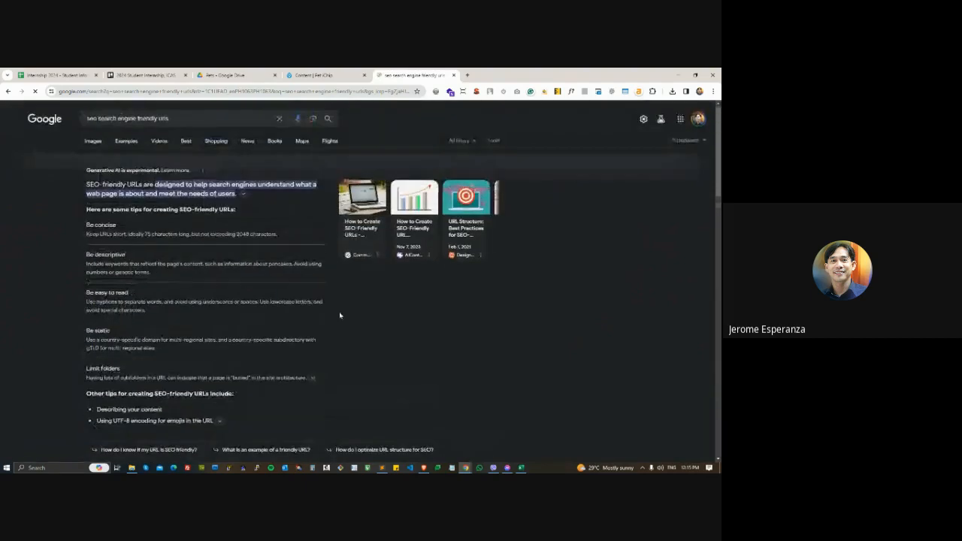
pyautogui.scroll(-4, 370, 333)
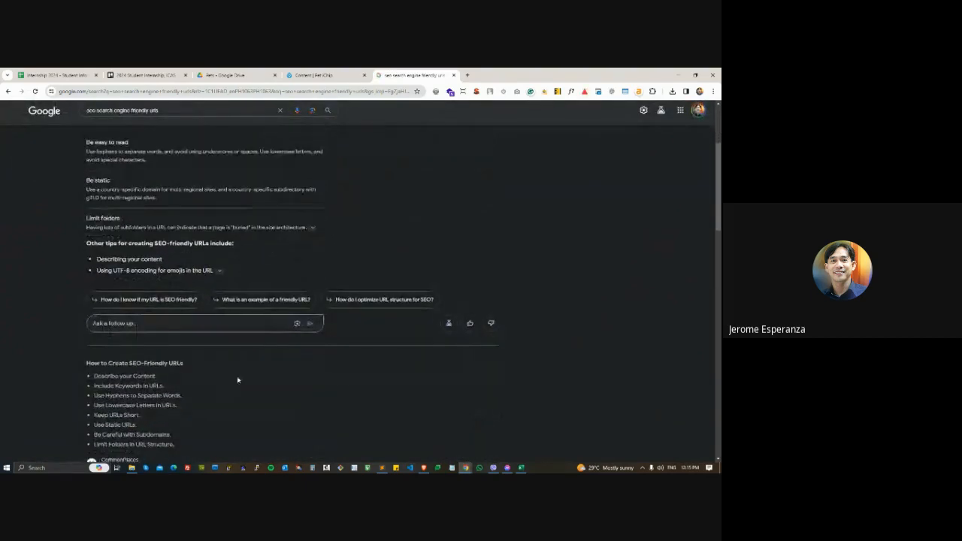
# - Copy the link address of a pet entry in the Pet iChip content list and paste it into a blank Notepad document
pyautogui.click(329, 76)
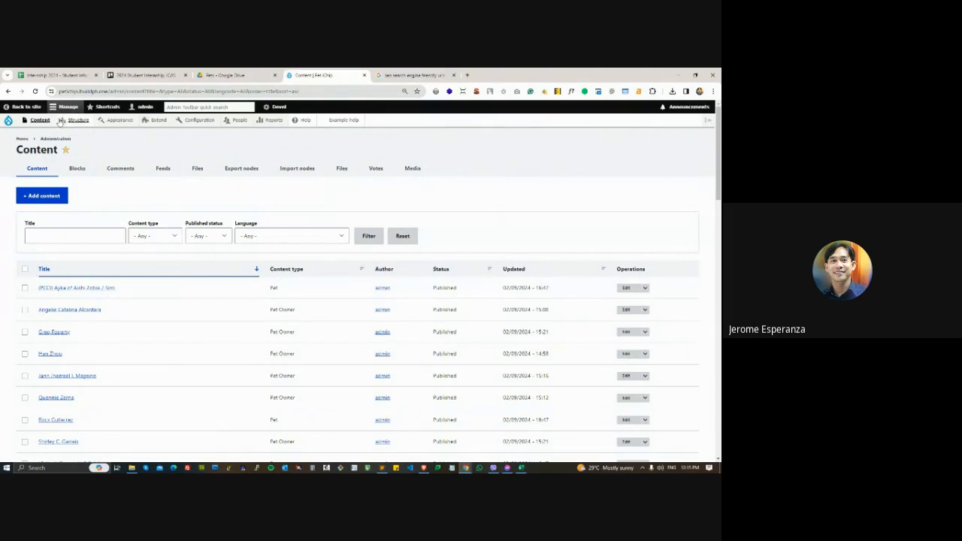
pyautogui.rightClick(83, 291)
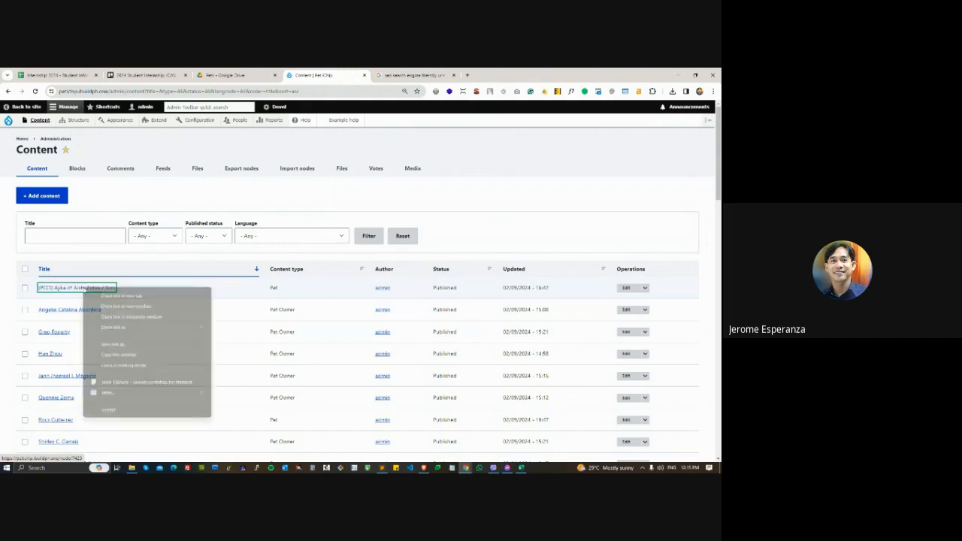
pyautogui.click(426, 200)
pyautogui.scroll(-2, 123, 309)
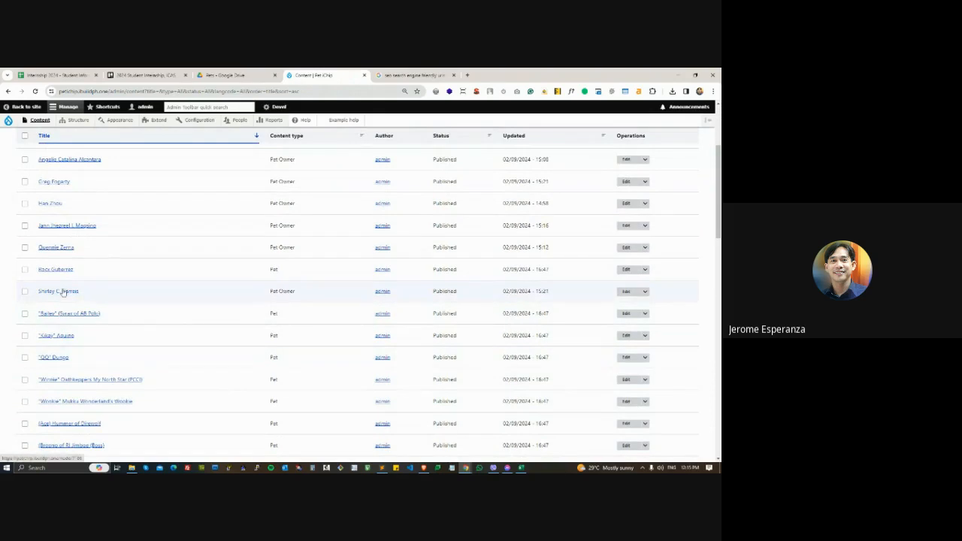
pyautogui.rightClick(52, 338)
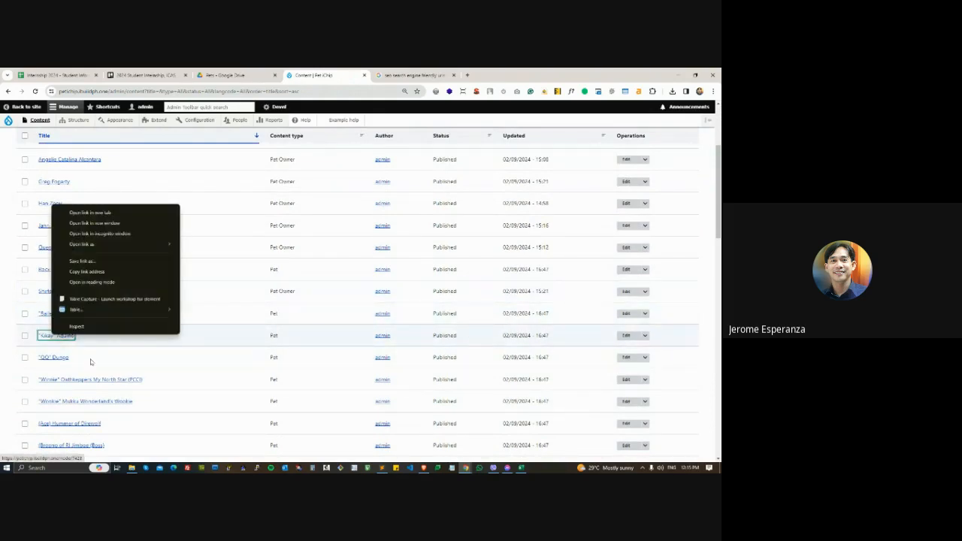
pyautogui.click(90, 273)
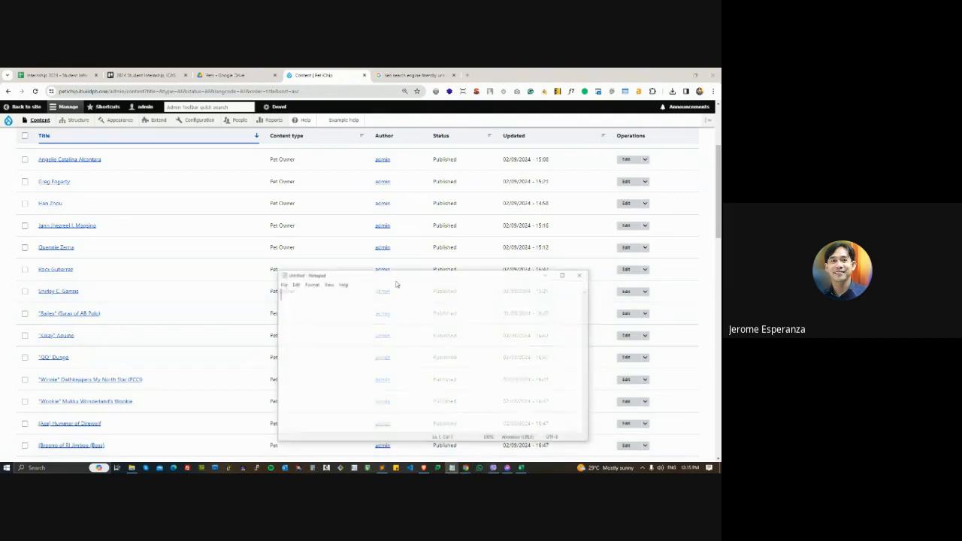
pyautogui.write('https://petichip.ibuildph.one/node/7428')
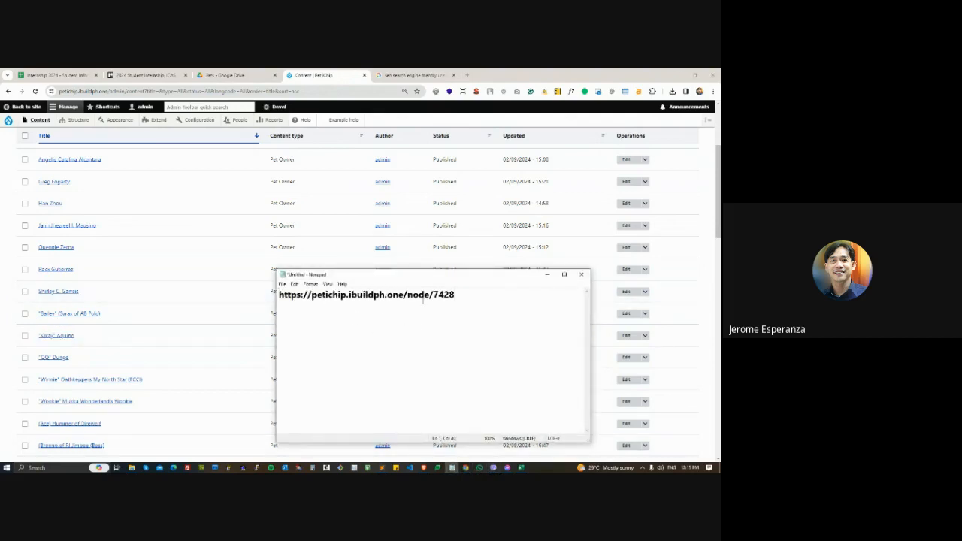
# - Remove the domain from the pasted link so that only /node/7428 is left
pyautogui.moveTo(401, 294); pyautogui.dragTo(213, 291)
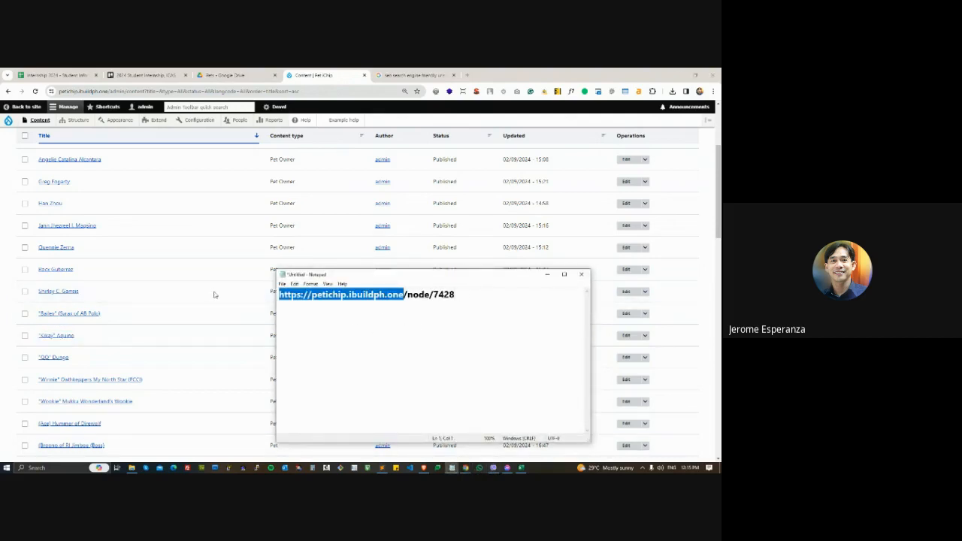
pyautogui.press('BackSpace')
pyautogui.moveTo(378, 309); pyautogui.dragTo(198, 291)
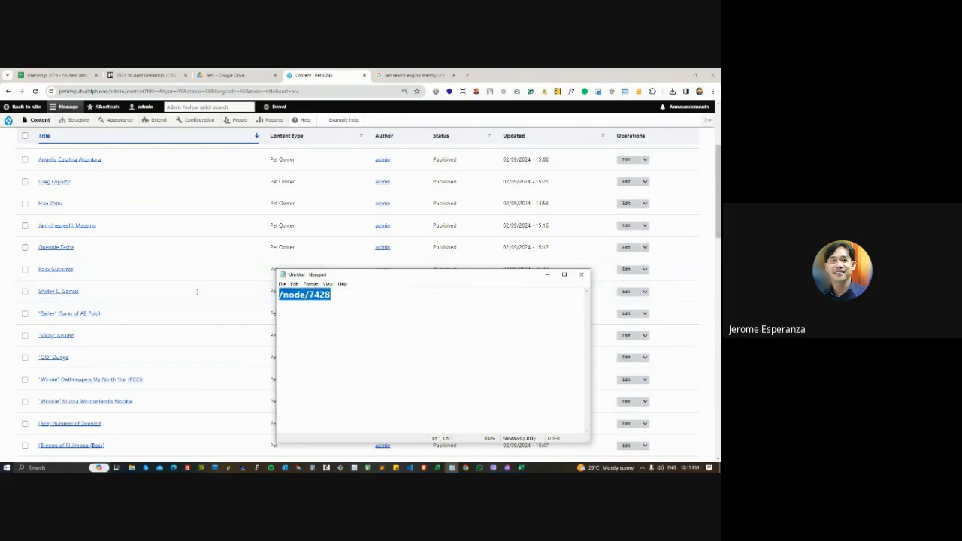
pyautogui.click(8, 391)
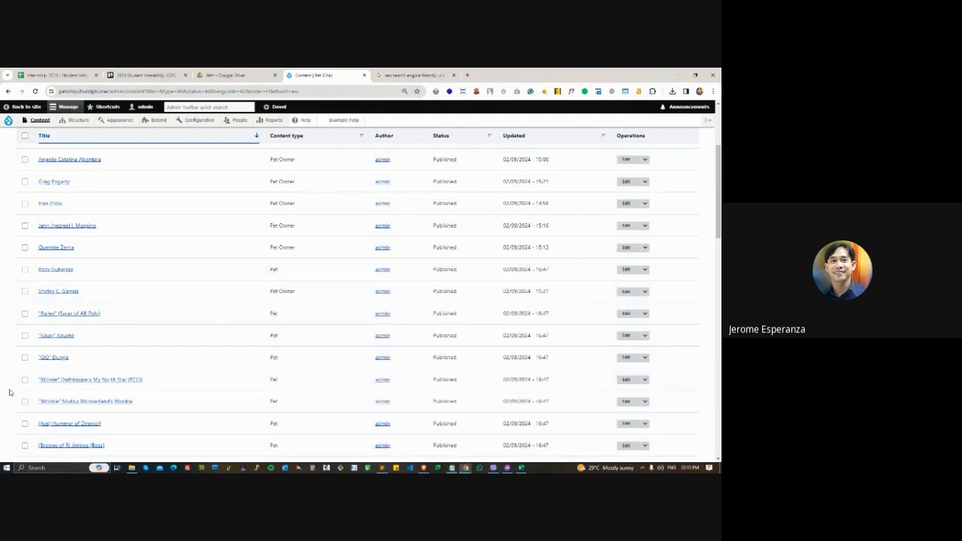
# - Copy the link address of the pet entry titled 1/4 and paste it below the first path in Notepad
pyautogui.scroll(-4, 68, 383)
pyautogui.rightClick(43, 385)
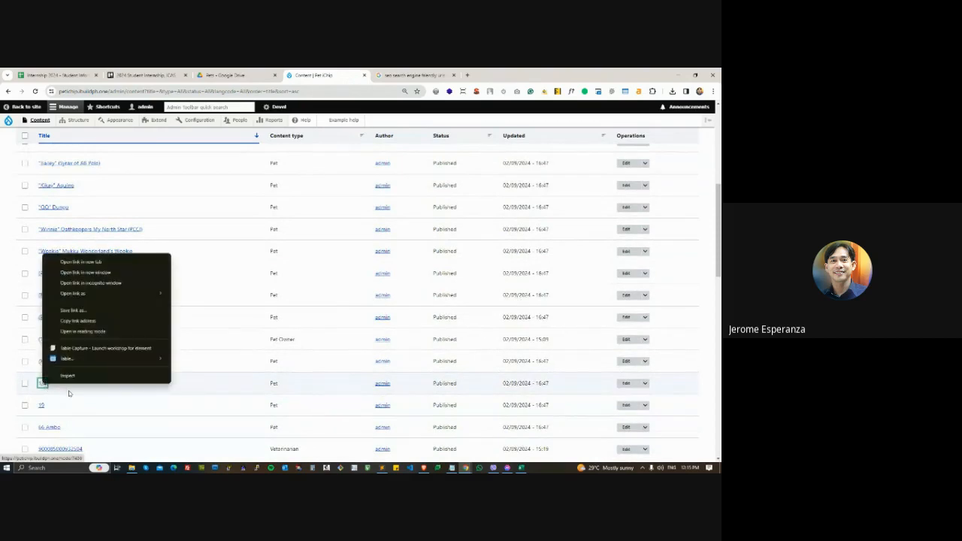
pyautogui.click(94, 321)
pyautogui.hotkey('alt', 'Tab')
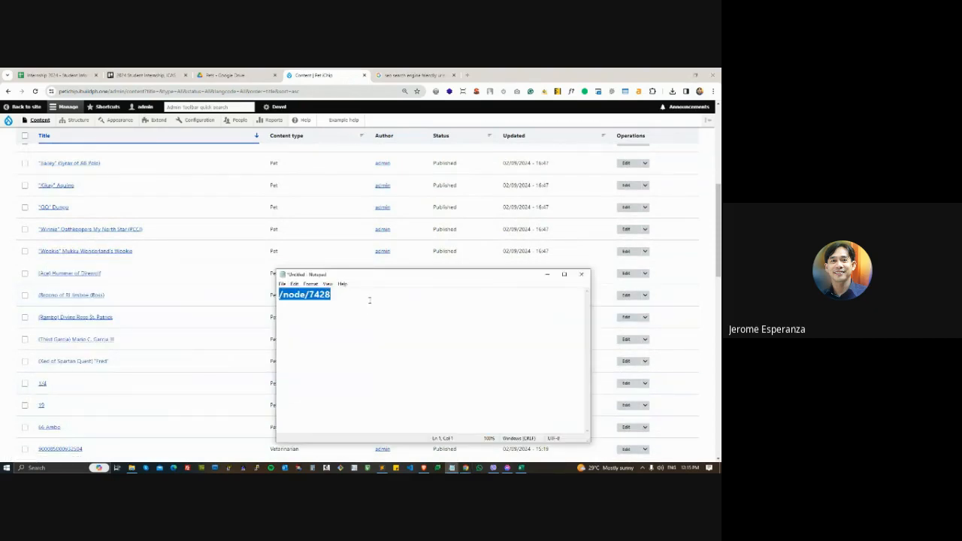
pyautogui.click(345, 295)
pyautogui.press('Return')
pyautogui.hotkey('ctrl', 'v')
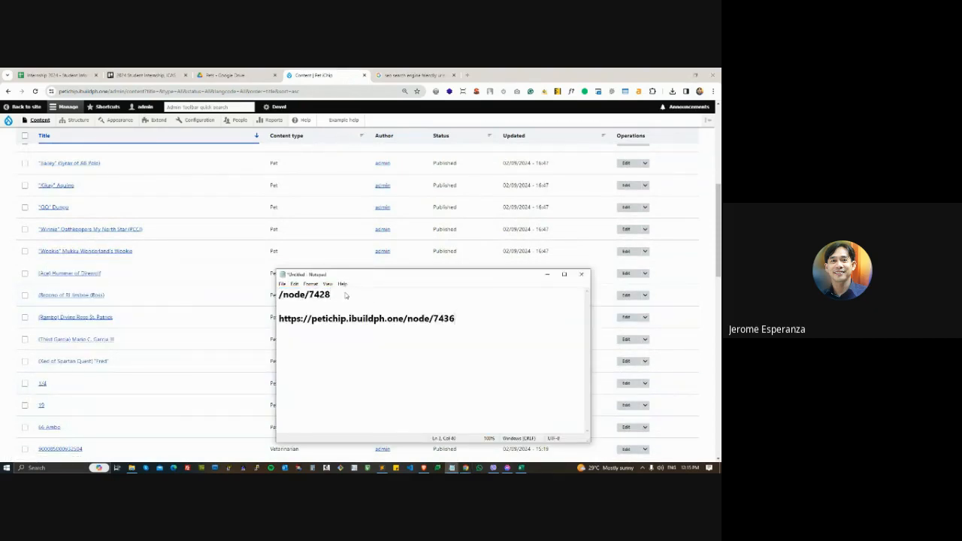
# - Shorten the second link to /node/7436 and place it directly beneath the first path
pyautogui.hotkey('shift', 'End')
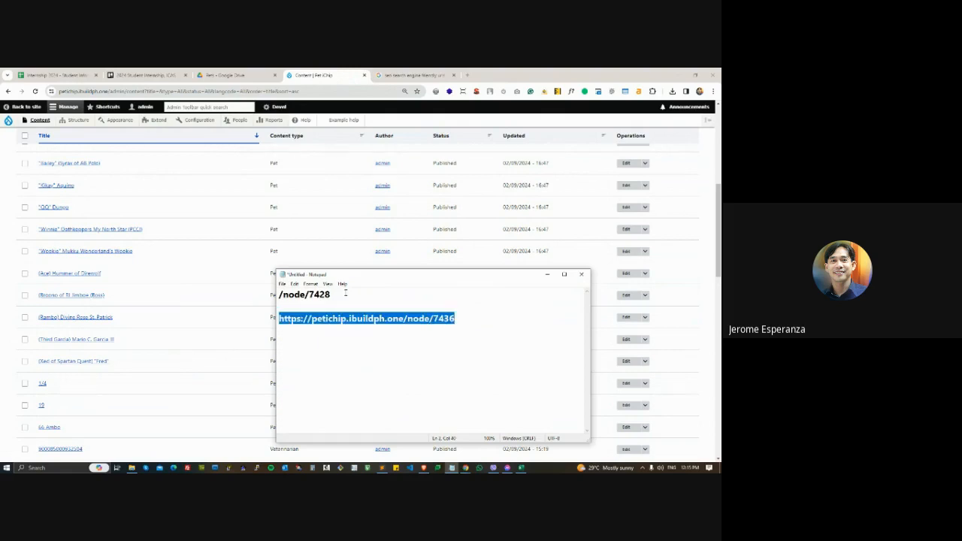
pyautogui.hotkey('shift', 'Home')
pyautogui.hotkey('shift', 'End')
pyautogui.hotkey('shift', 'Left')
pyautogui.hotkey('shift', 'Left')
pyautogui.hotkey('shift', 'Left')
pyautogui.hotkey('shift', 'Left')
pyautogui.hotkey('shift', 'Left')
pyautogui.hotkey('shift', 'Left')
pyautogui.hotkey('shift', 'Left')
pyautogui.hotkey('shift', 'Left')
pyautogui.hotkey('shift', 'Left')
pyautogui.hotkey('shift', 'Left')
pyautogui.press('BackSpace')
pyautogui.press('Delete')
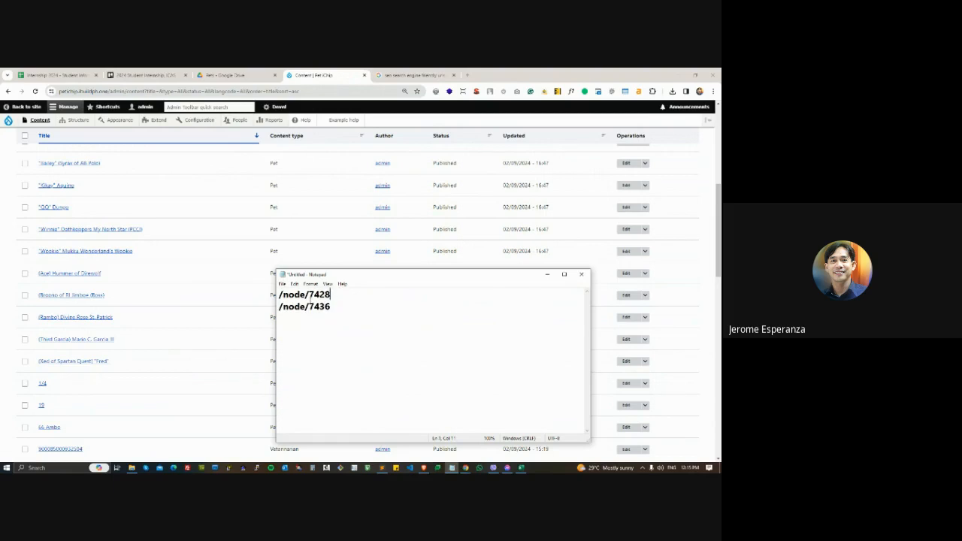
pyautogui.moveTo(309, 296); pyautogui.dragTo(333, 306)
pyautogui.click(308, 295)
pyautogui.click(342, 308)
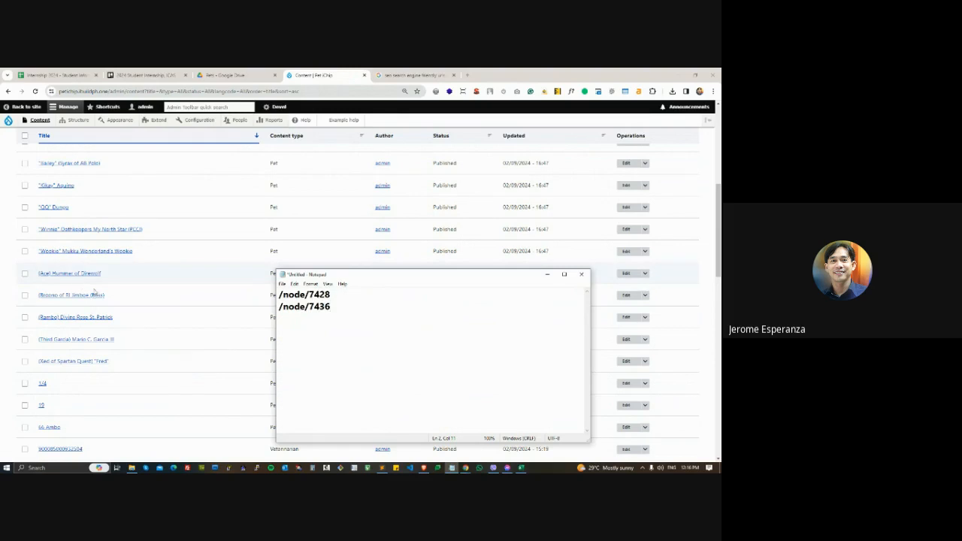
# - Copy the link of the A-tsai pet entry in the content list and open it in Brave
pyautogui.scroll(-5, 95, 291)
pyautogui.click(45, 321)
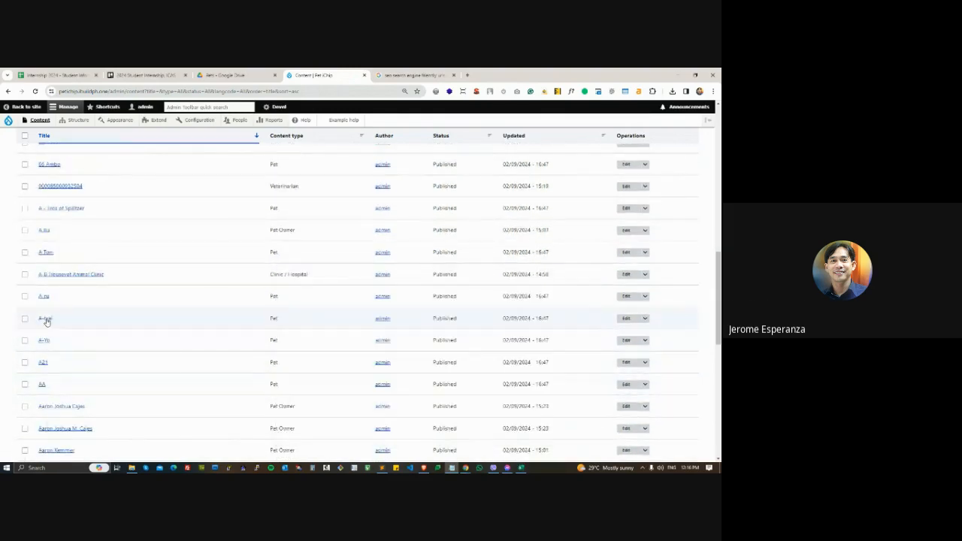
pyautogui.rightClick(46, 321)
pyautogui.click(89, 383)
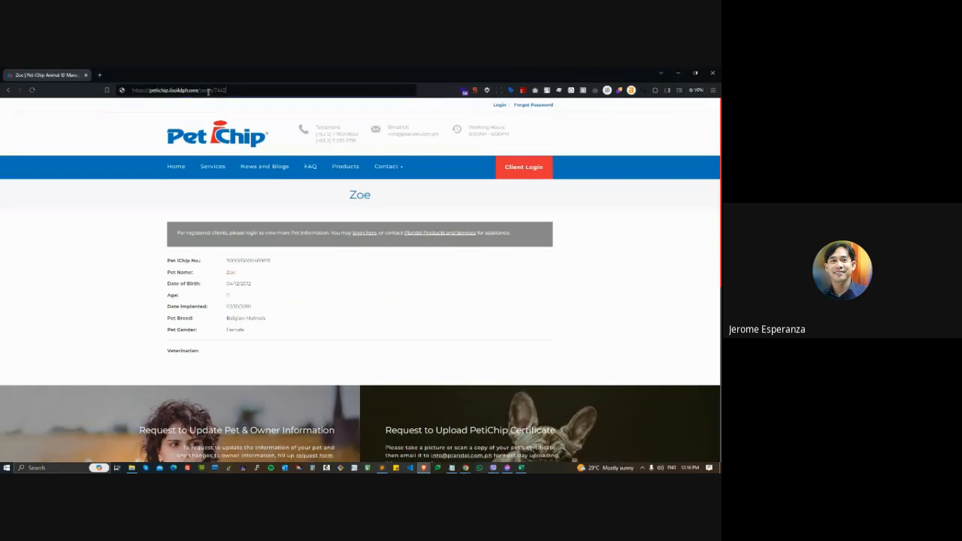
pyautogui.press('Return')
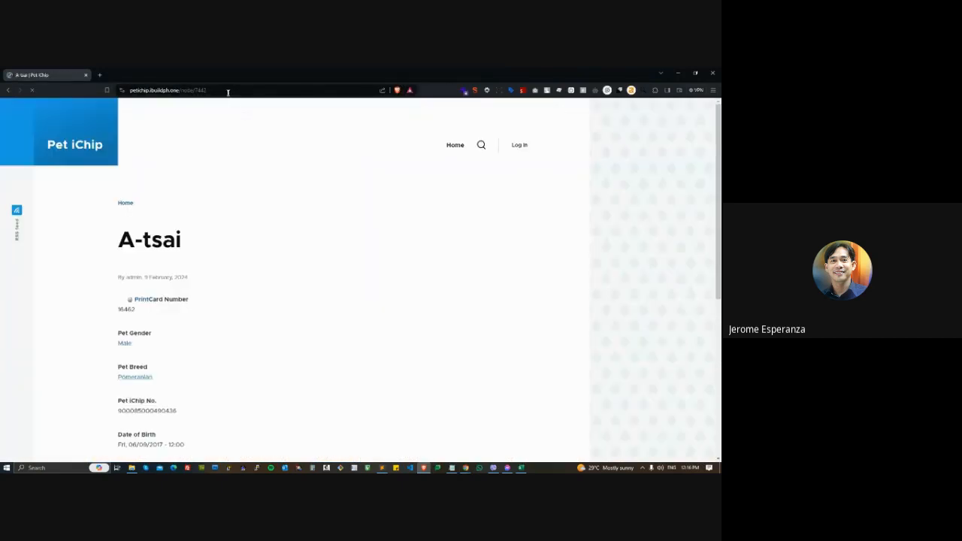
# - Examine the node path in the pet page's address and compare it with the page title
pyautogui.click(193, 92)
pyautogui.click(193, 91)
pyautogui.keyDown('shift'); pyautogui.click(226, 90); pyautogui.keyUp('shift')
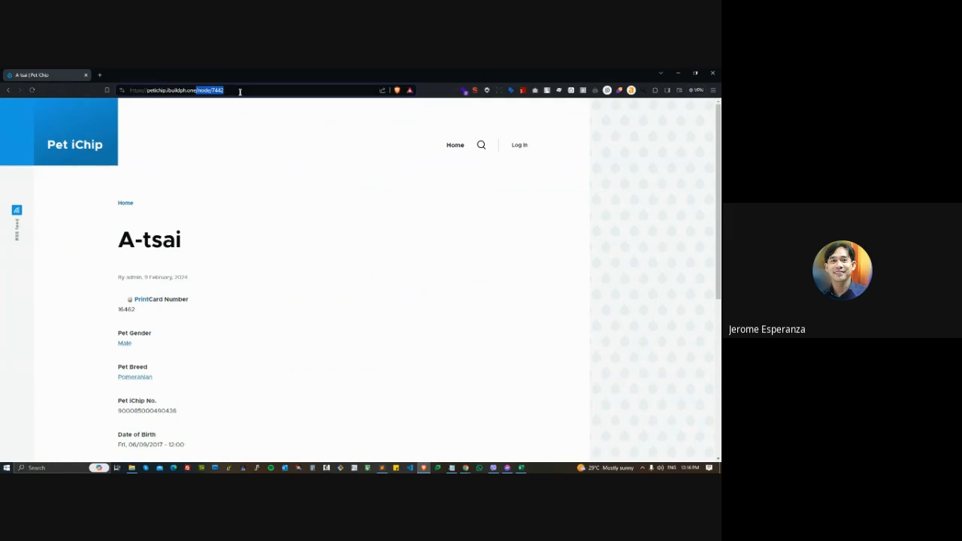
pyautogui.click(269, 149)
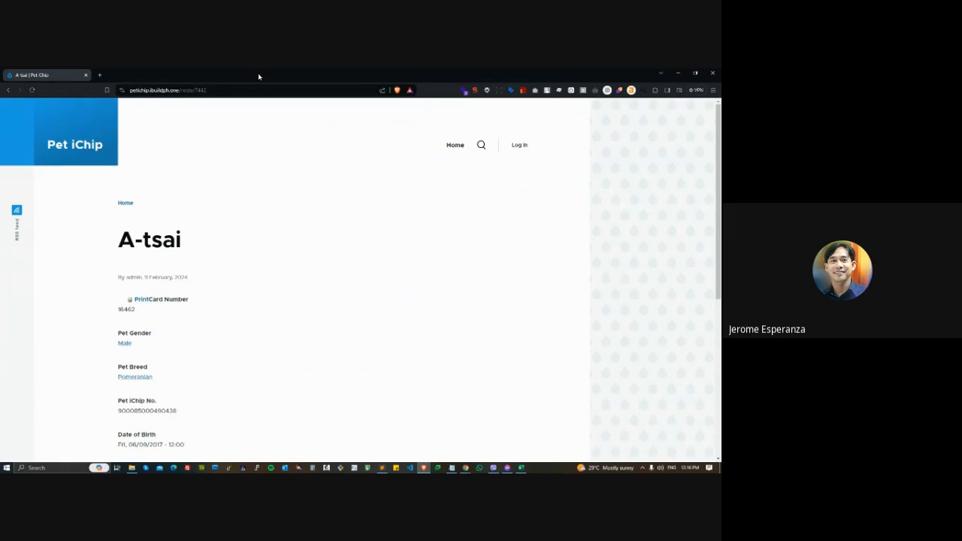
pyautogui.moveTo(119, 239); pyautogui.dragTo(189, 251)
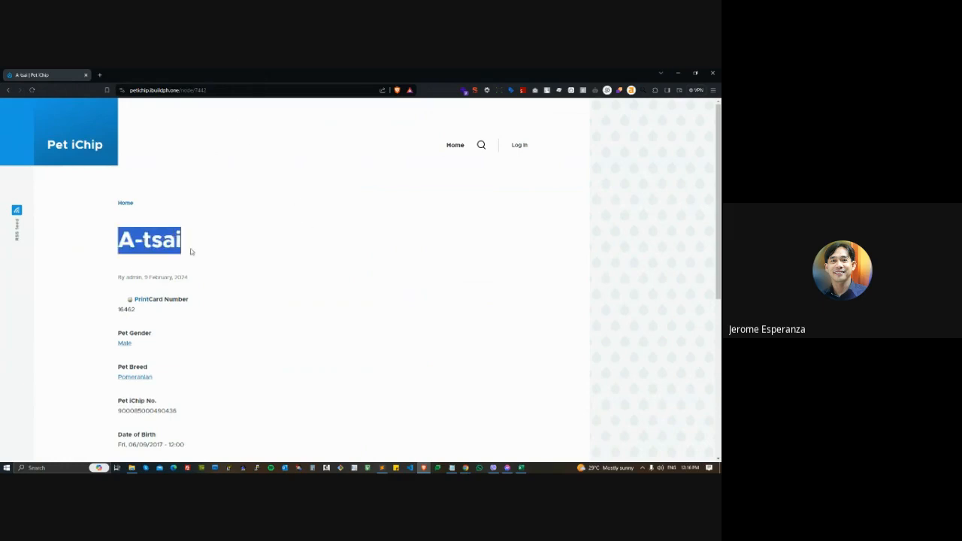
pyautogui.click(265, 251)
pyautogui.moveTo(118, 229); pyautogui.dragTo(298, 230)
pyautogui.click(211, 90)
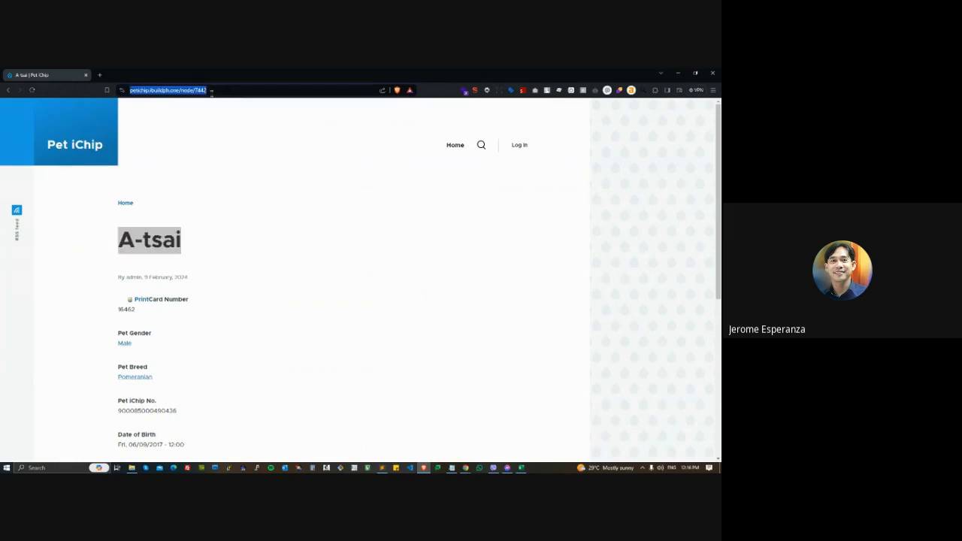
# - In the Notepad document, change the first path to /pets/name and insert a blank line before /node/7436
pyautogui.click(452, 467)
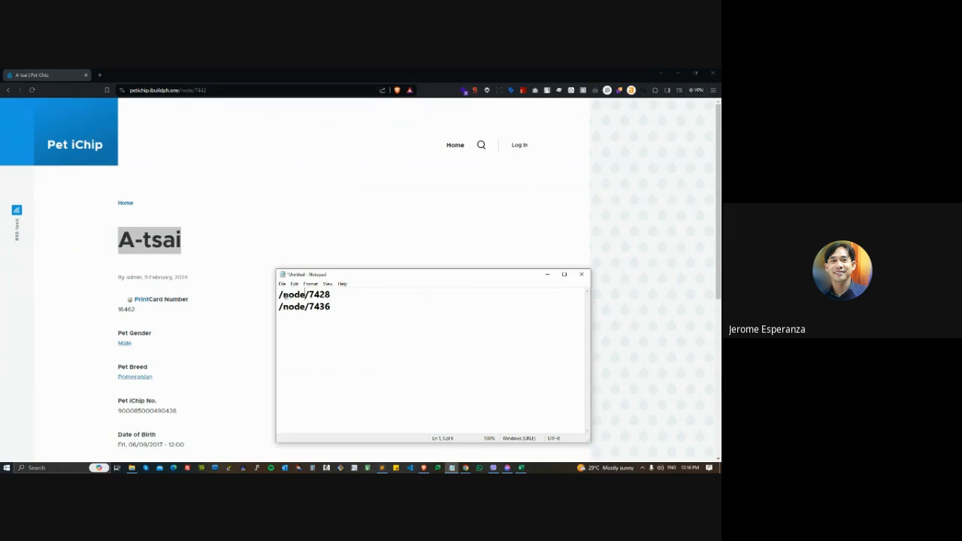
pyautogui.moveTo(283, 294); pyautogui.dragTo(305, 294)
pyautogui.write('pets')
pyautogui.press('End')
pyautogui.hotkey('shift', 'Left')
pyautogui.hotkey('shift', 'Left')
pyautogui.hotkey('shift', 'Left')
pyautogui.hotkey('shift', 'Left')
pyautogui.write('name')
pyautogui.moveTo(330, 295); pyautogui.dragTo(277, 305)
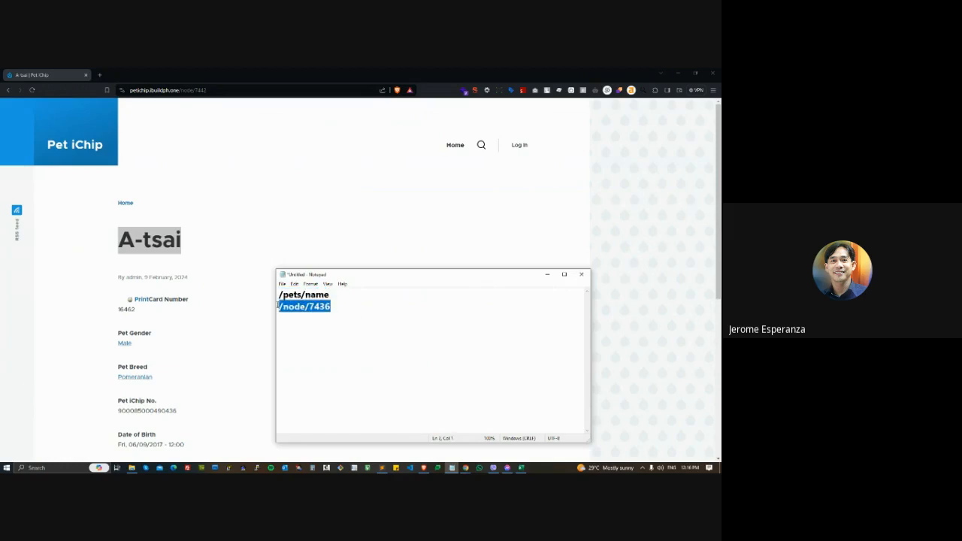
pyautogui.click(277, 306)
pyautogui.press('Return')
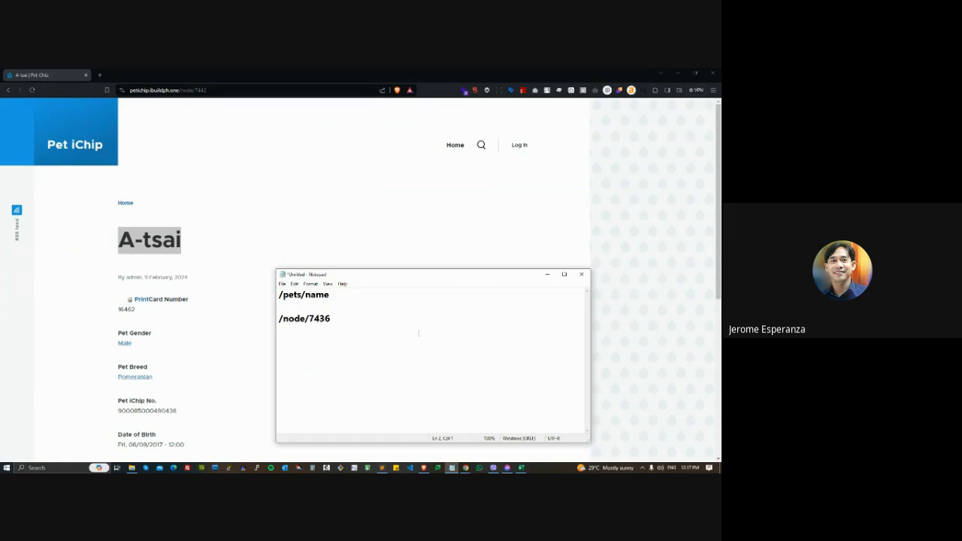
# - Search the web for "drupal path auto module" in a new browser tab
pyautogui.click(99, 75)
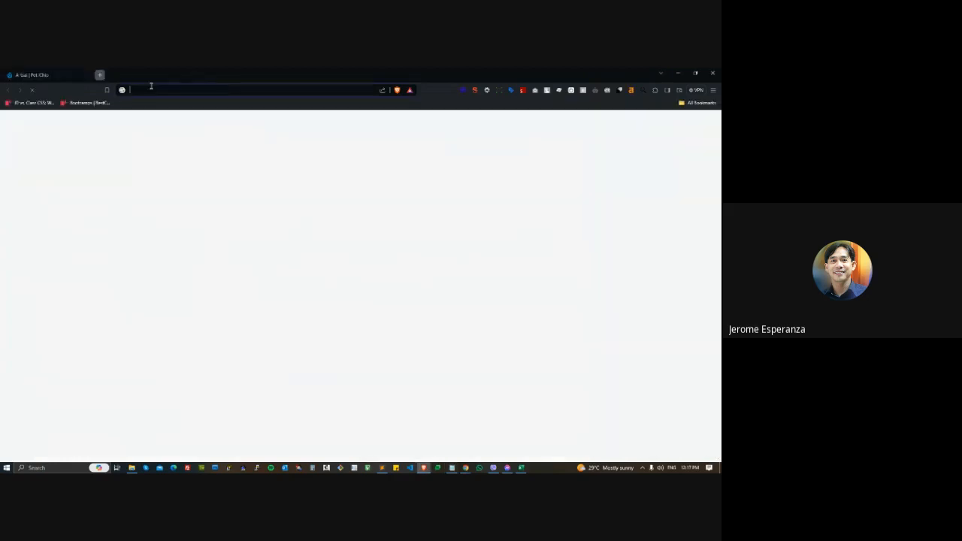
pyautogui.write('drupa')
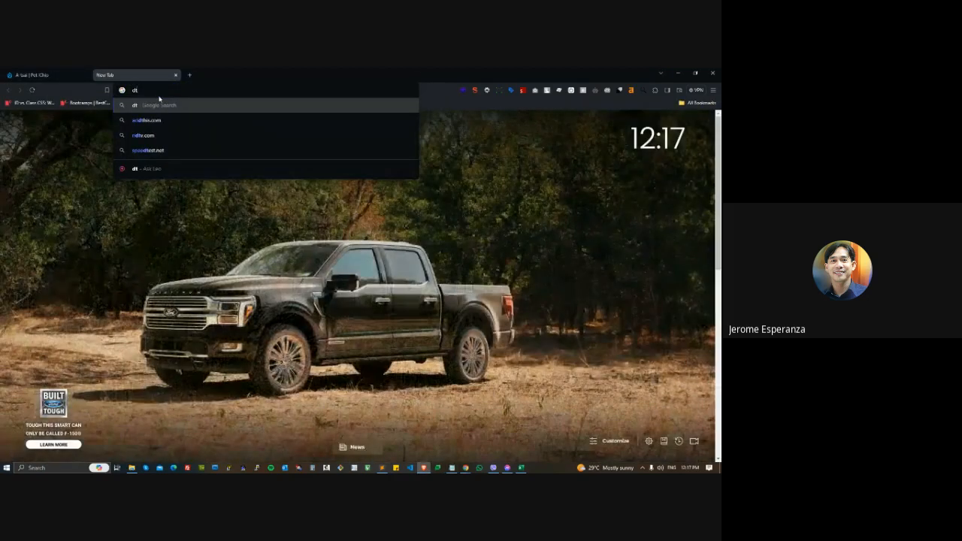
pyautogui.write('l path ')
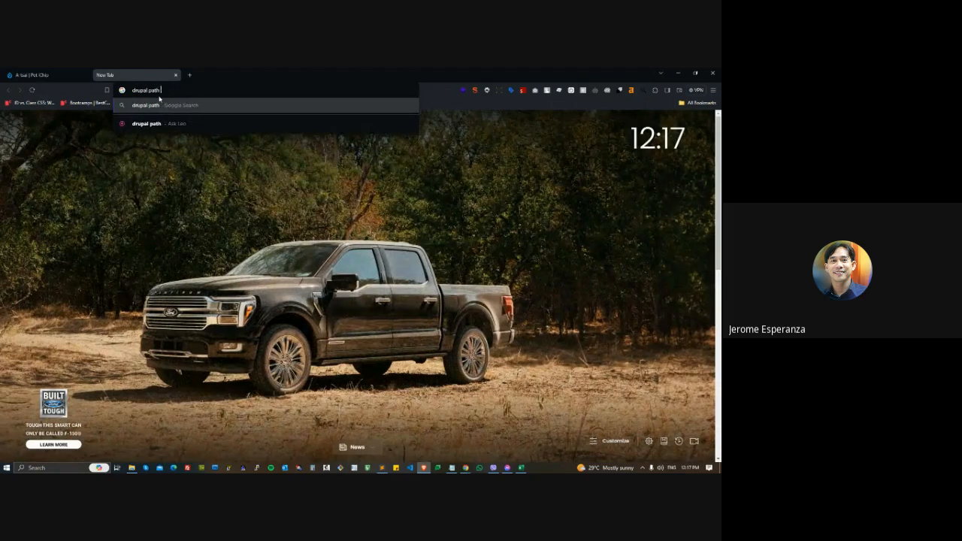
pyautogui.write('auto module')
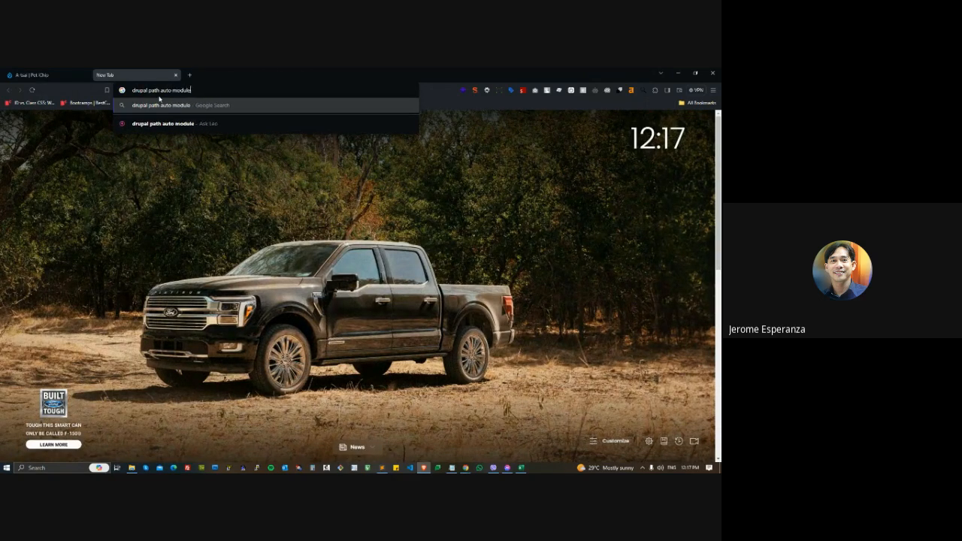
pyautogui.press('Return')
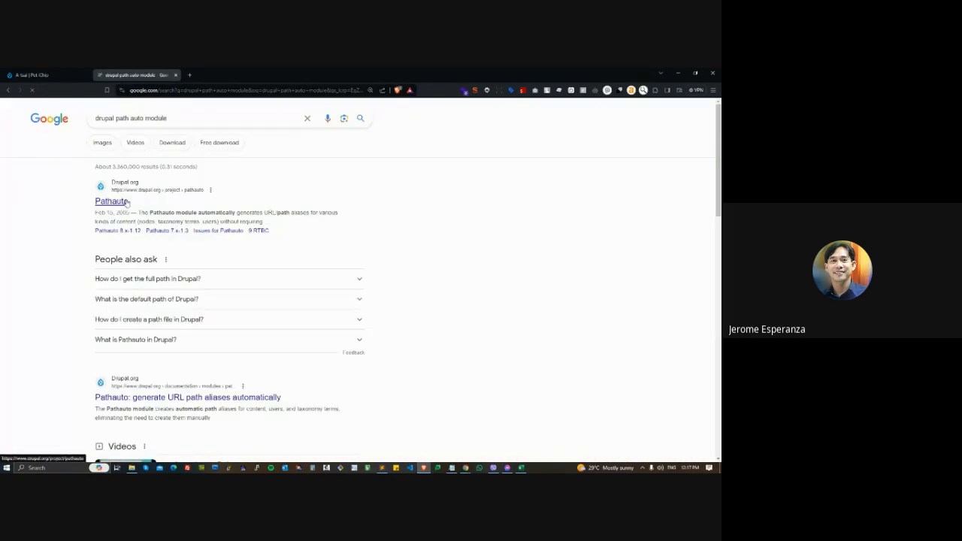
# - Open the Drupal.org Pathauto result in a separate tab and view the module's description
pyautogui.rightClick(120, 202)
pyautogui.click(148, 207)
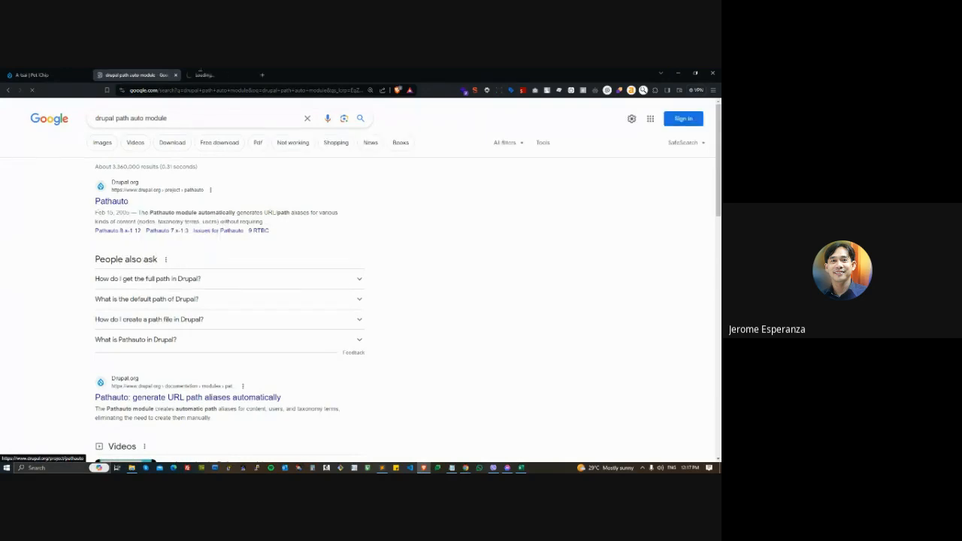
pyautogui.click(213, 75)
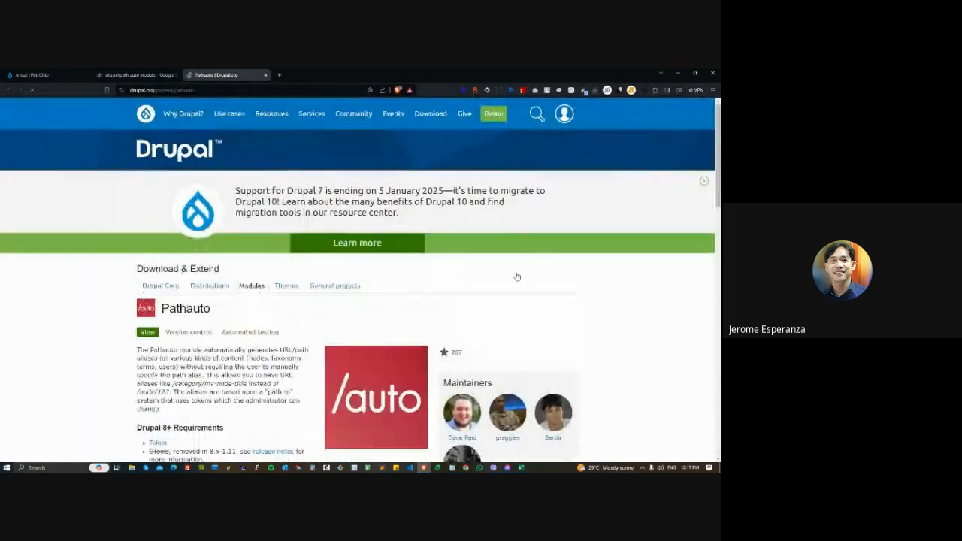
pyautogui.scroll(-2, 601, 301)
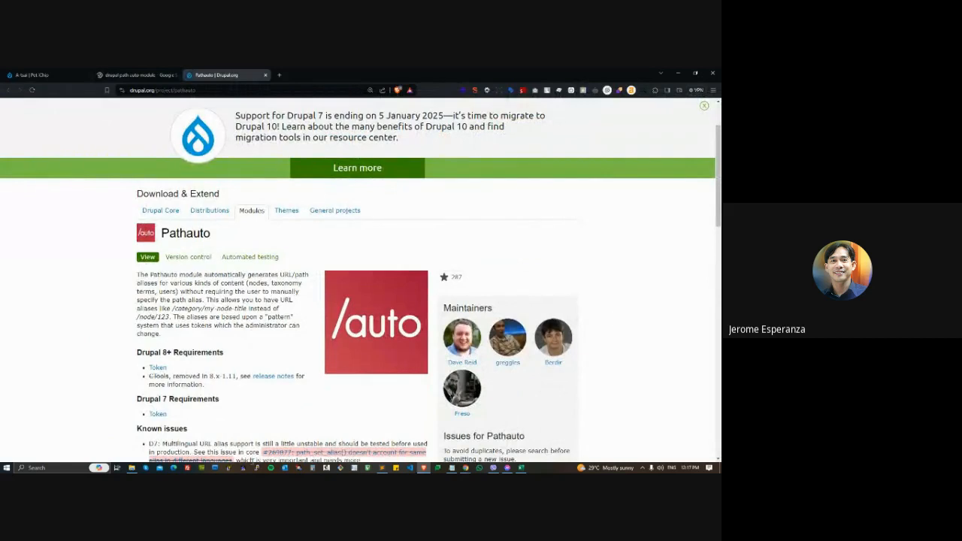
# - Switch to the Pet iChip content list in Chrome and open the A Tom pet entry for editing
pyautogui.moveTo(465, 467)
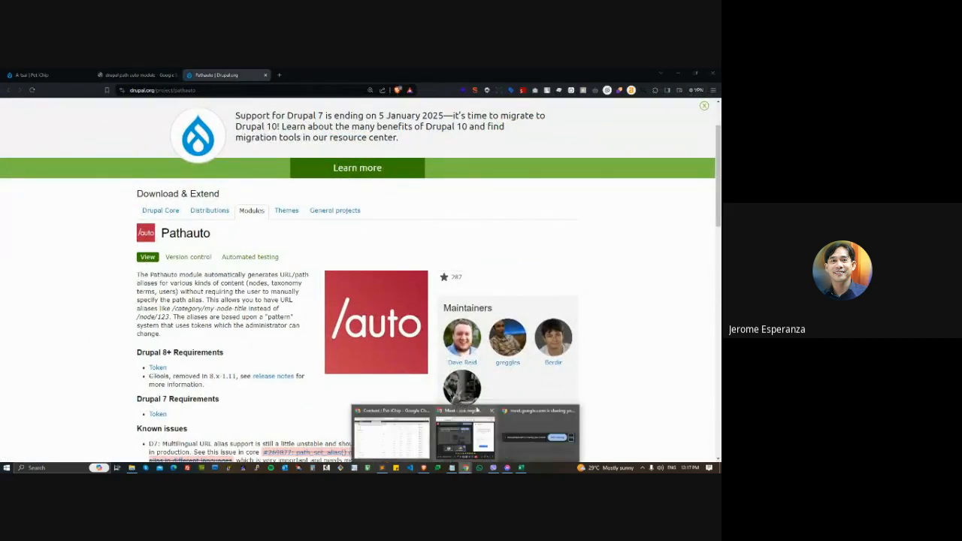
pyautogui.click(399, 433)
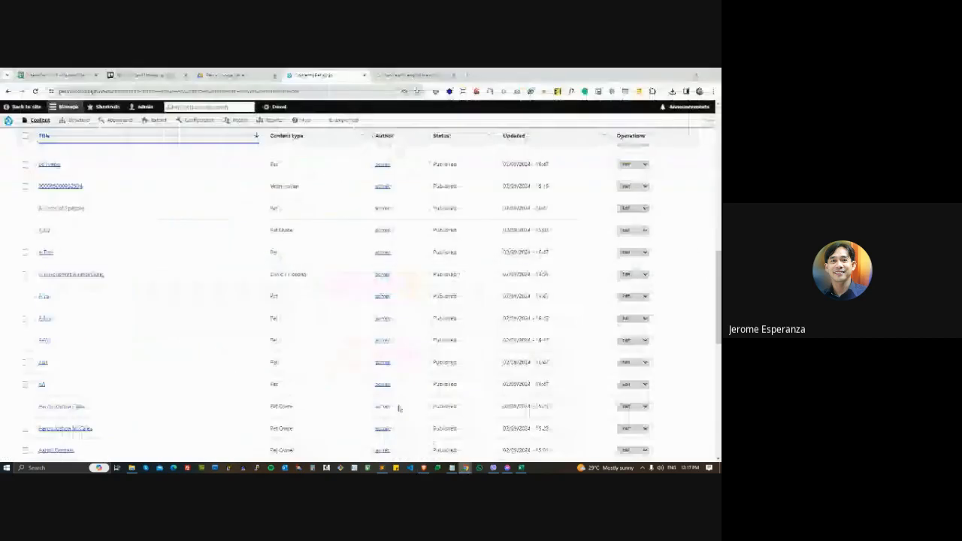
pyautogui.click(627, 253)
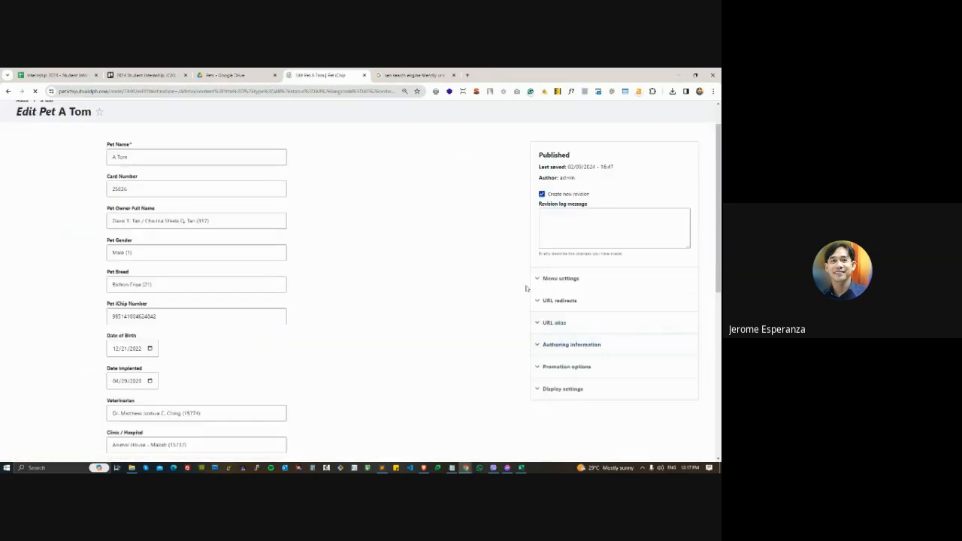
# - Expand the URL alias settings of the A Tom pet and enter /custom-url as its alias
pyautogui.click(554, 293)
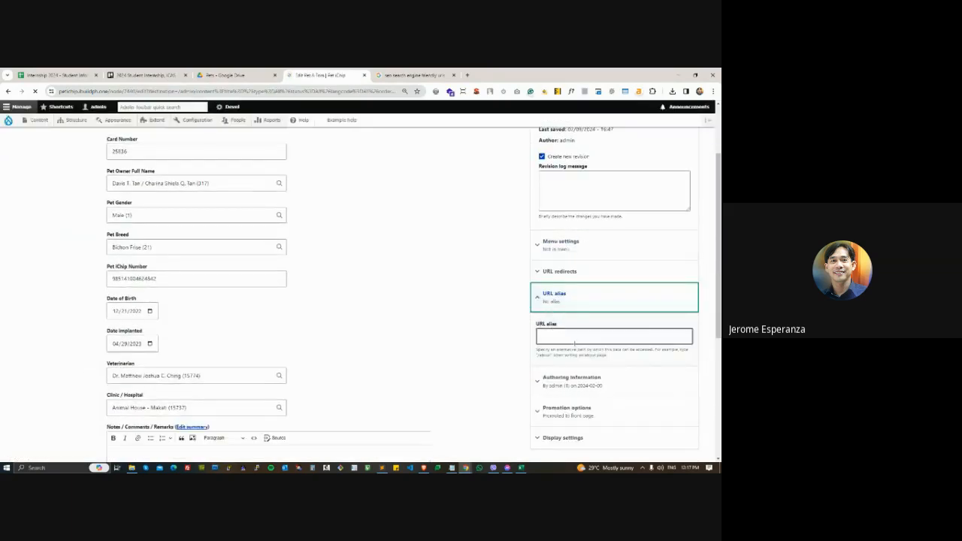
pyautogui.scroll(-1, 579, 361)
pyautogui.click(545, 300)
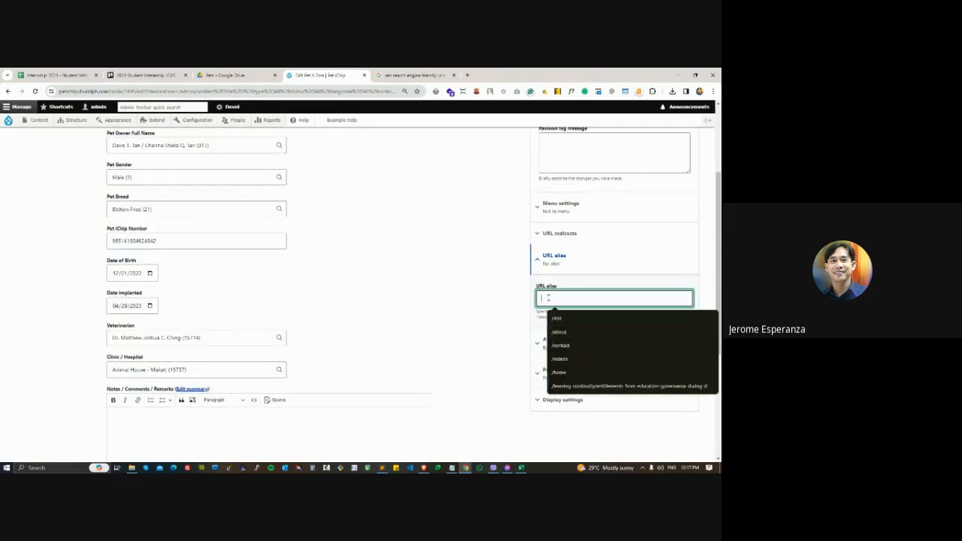
pyautogui.write('/cust')
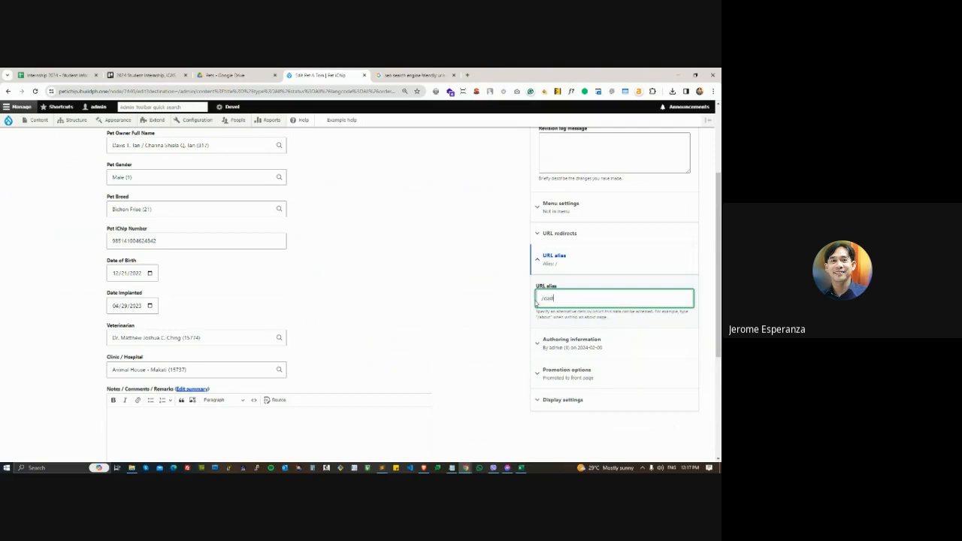
pyautogui.write('om-url')
# - Open the site's Extend page in a new tab and filter the module list by "path"
pyautogui.rightClick(157, 123)
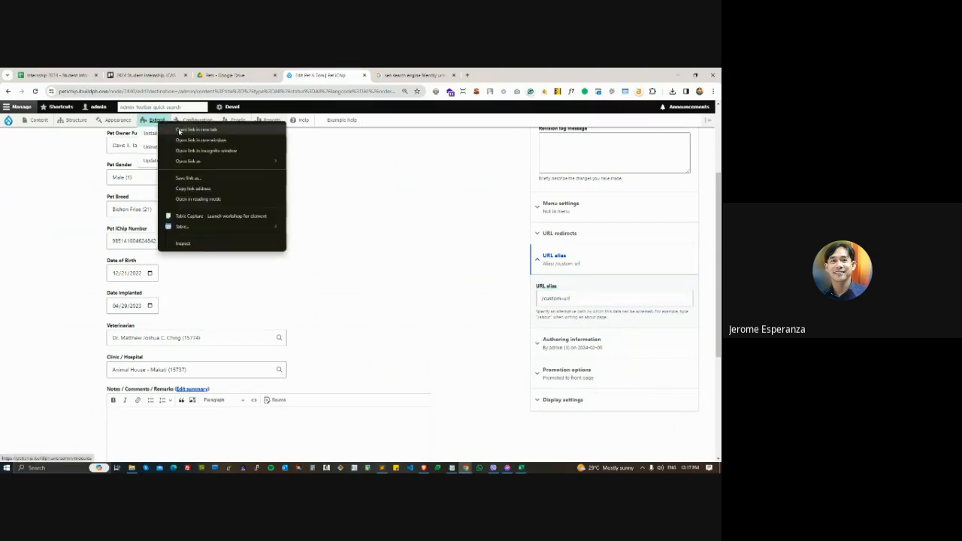
pyautogui.click(179, 131)
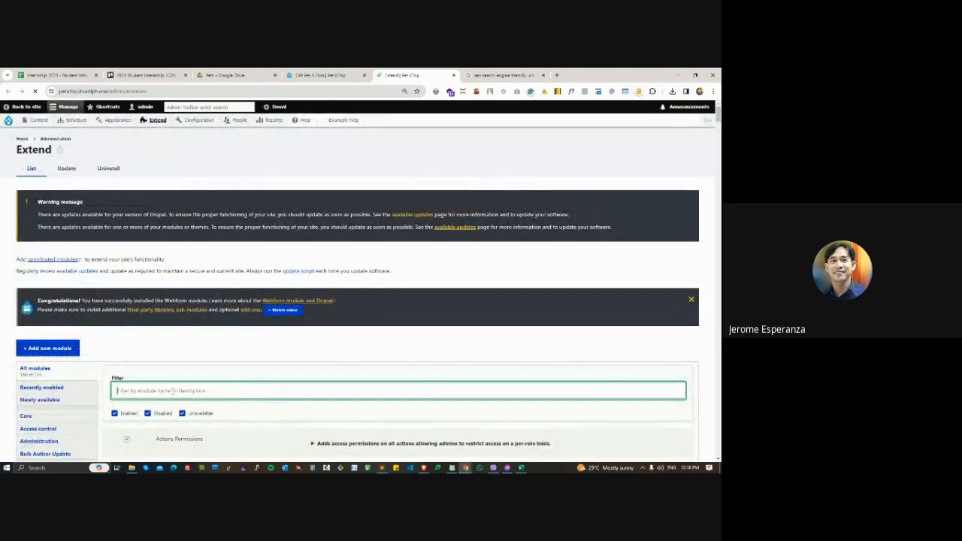
pyautogui.write('path')
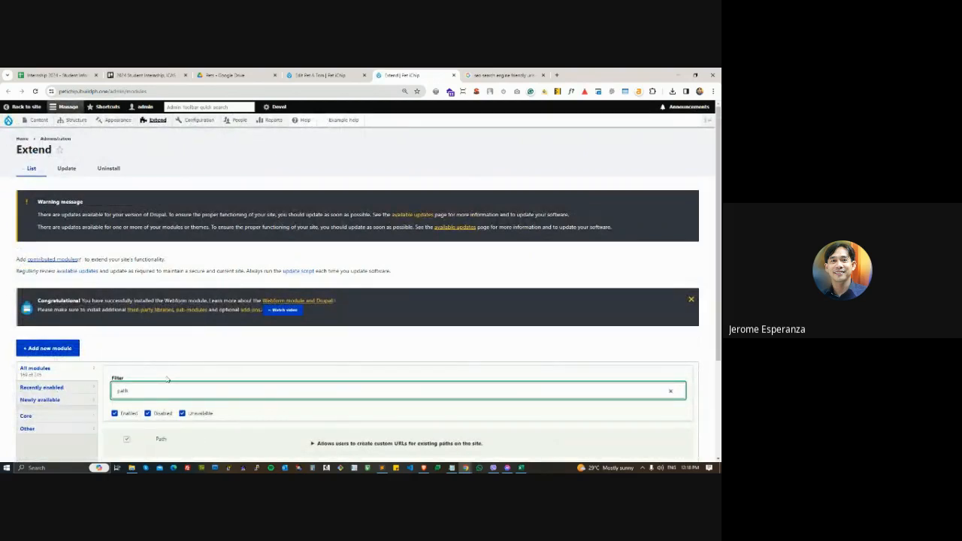
pyautogui.scroll(-1, 280, 380)
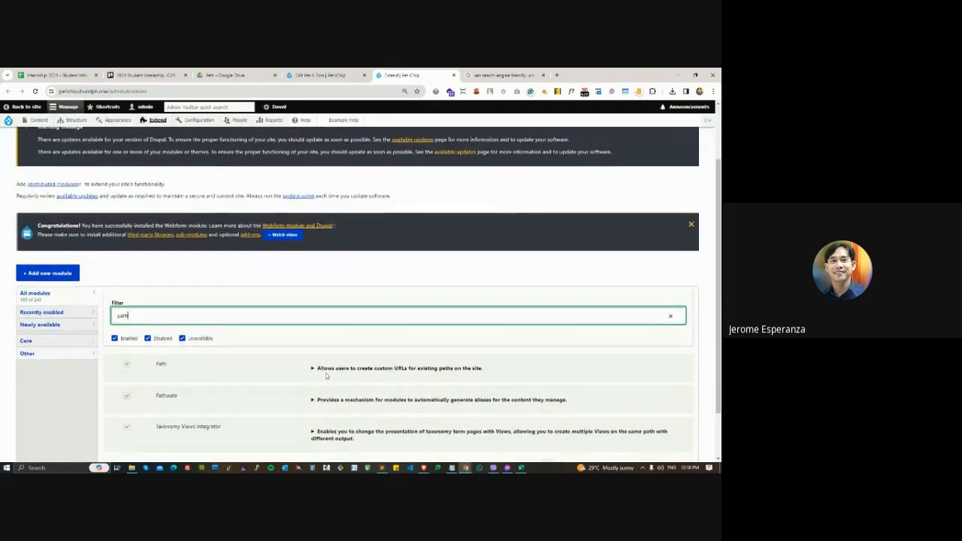
# - Expand the details of the Path and Pathauto modules and examine their descriptions and requirements
pyautogui.click(316, 370)
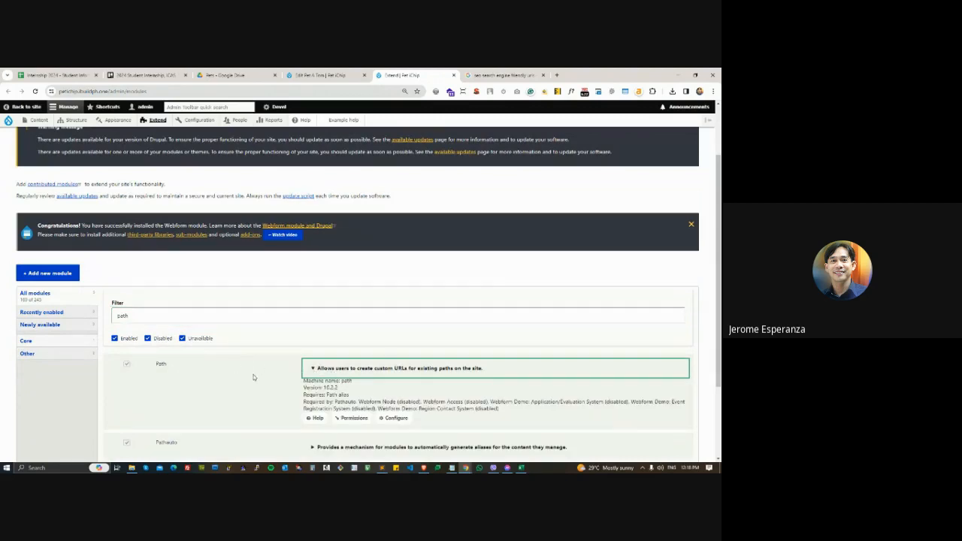
pyautogui.scroll(-1, 256, 381)
pyautogui.click(311, 411)
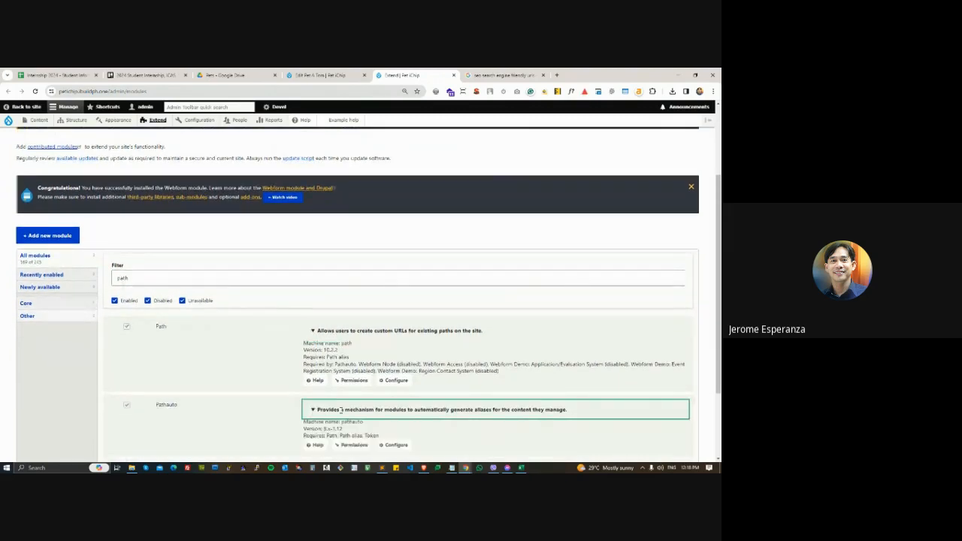
pyautogui.scroll(-1, 343, 411)
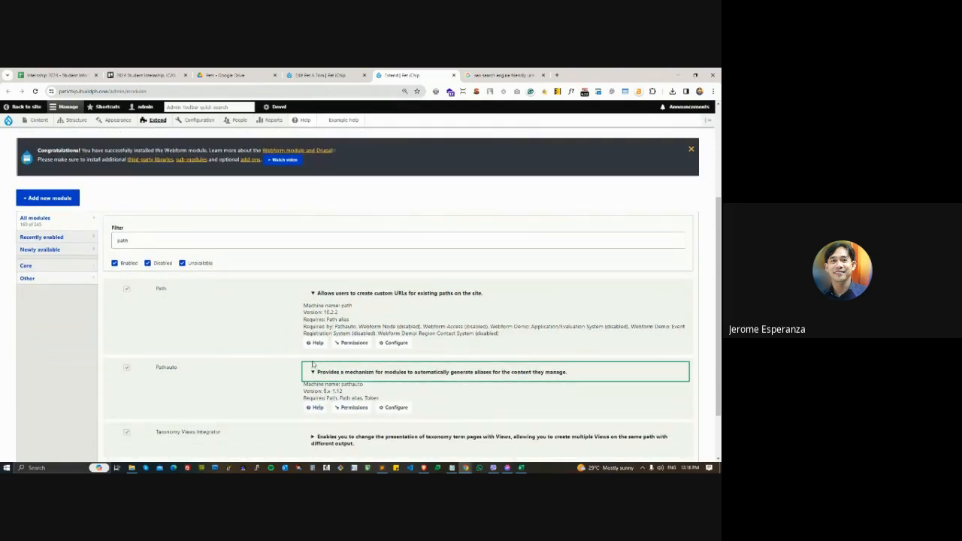
# - Return to the Pathauto project page in Brave and highlight "module automatically" in its description
pyautogui.hotkey('alt', 'Tab')
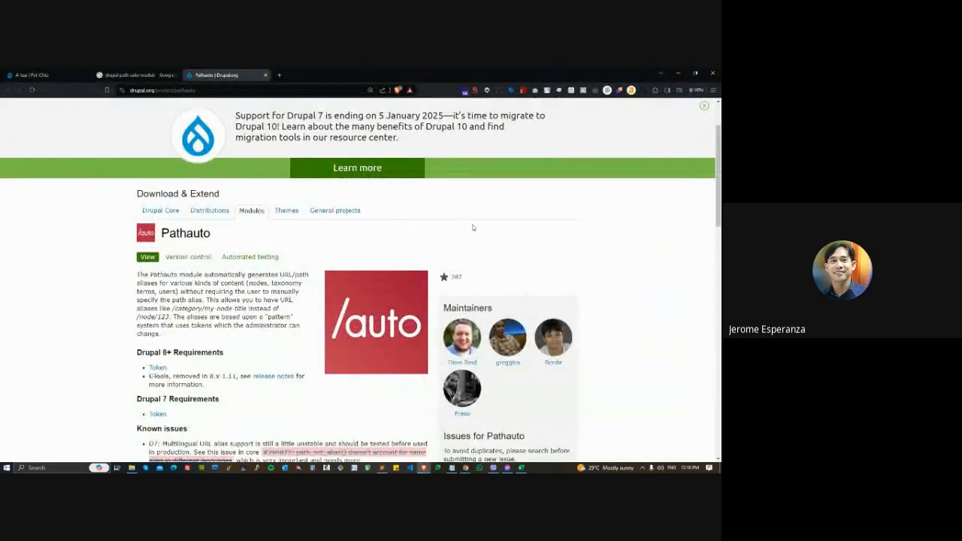
pyautogui.scroll(-3, 462, 225)
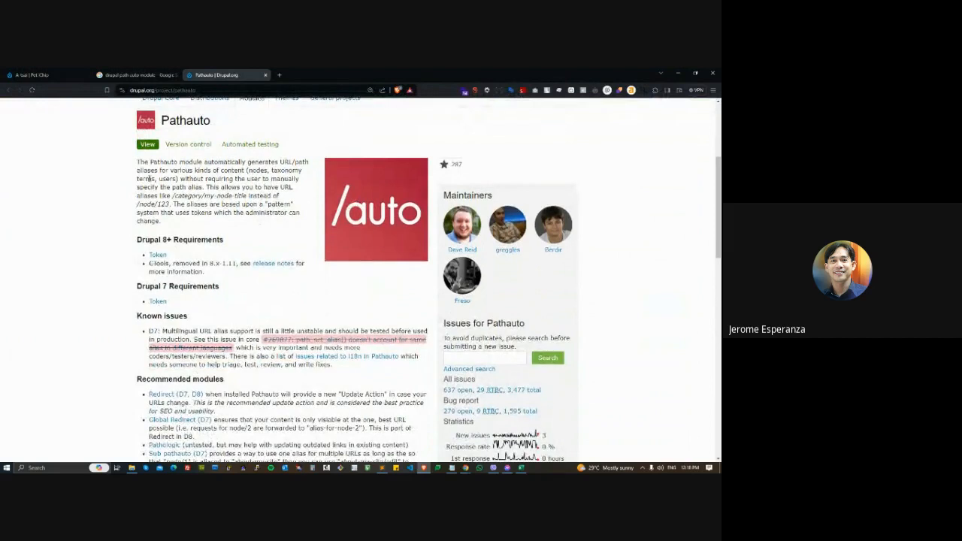
pyautogui.moveTo(190, 161); pyautogui.dragTo(228, 163)
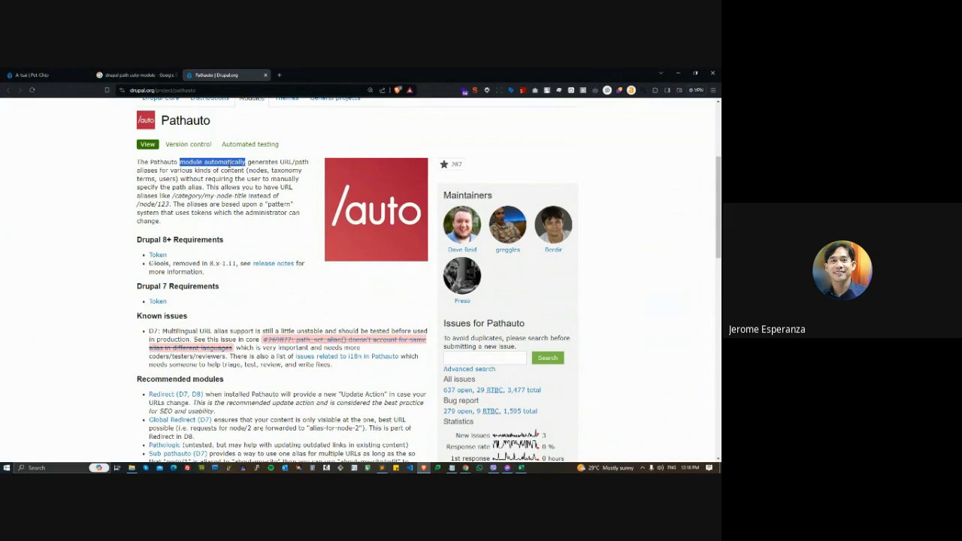
# - Bring up the Notepad document and compare the /node/7436 path with /pets/name by highlighting each alternately
pyautogui.click(451, 467)
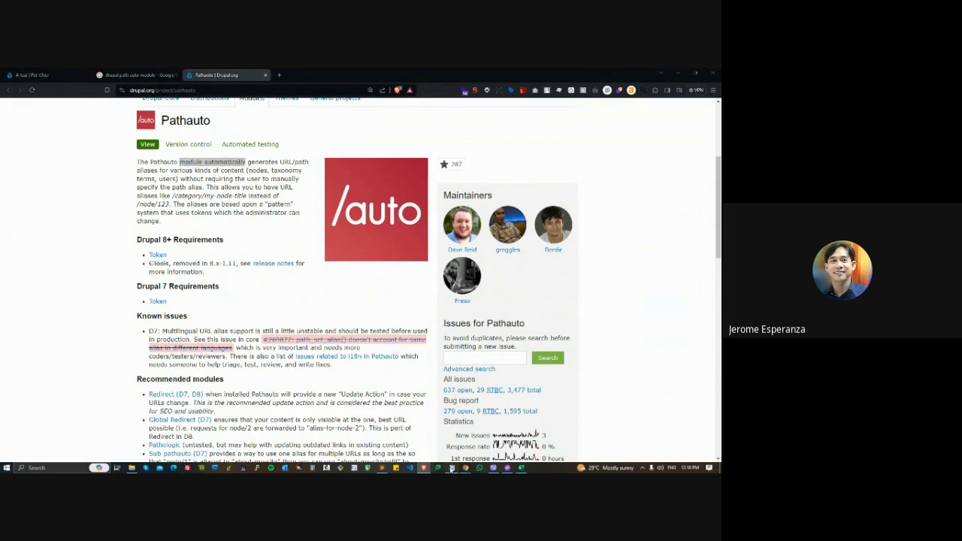
pyautogui.hotkey('ctrl', 'a')
pyautogui.moveTo(236, 293); pyautogui.dragTo(254, 306)
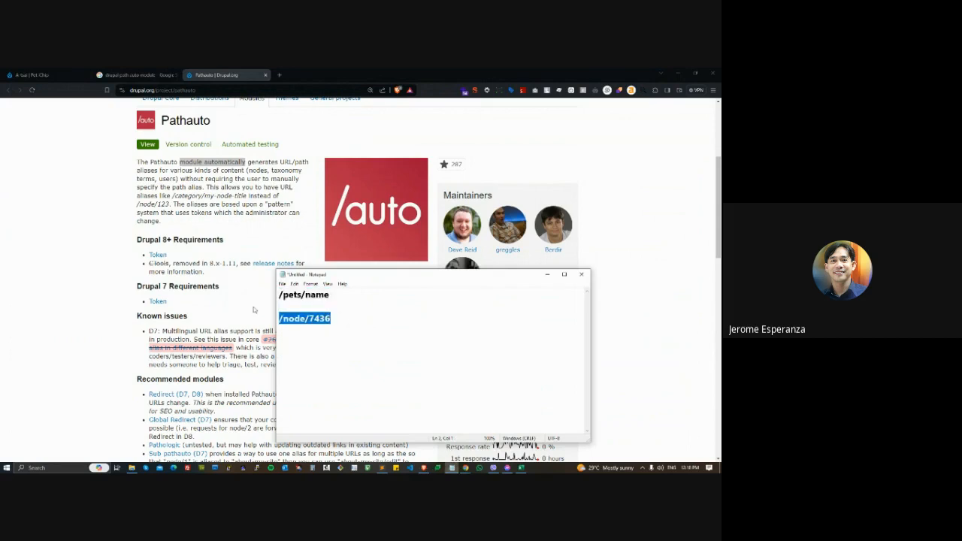
pyautogui.moveTo(331, 295); pyautogui.dragTo(276, 295)
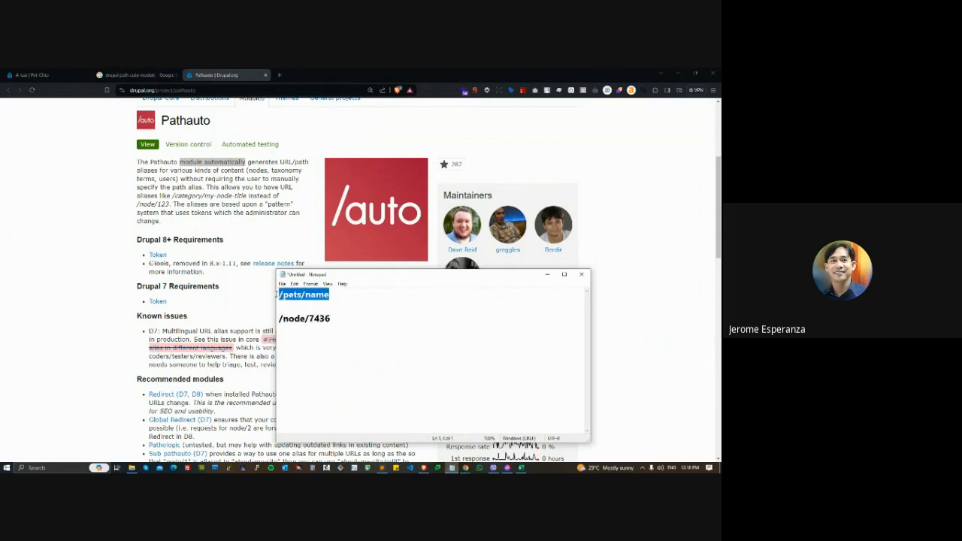
pyautogui.click(305, 315)
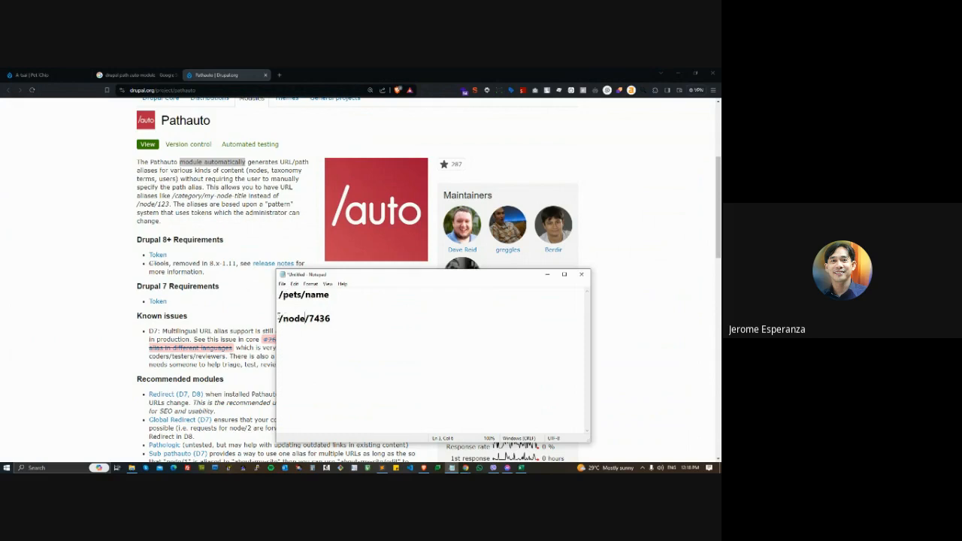
pyautogui.moveTo(279, 317); pyautogui.dragTo(333, 316)
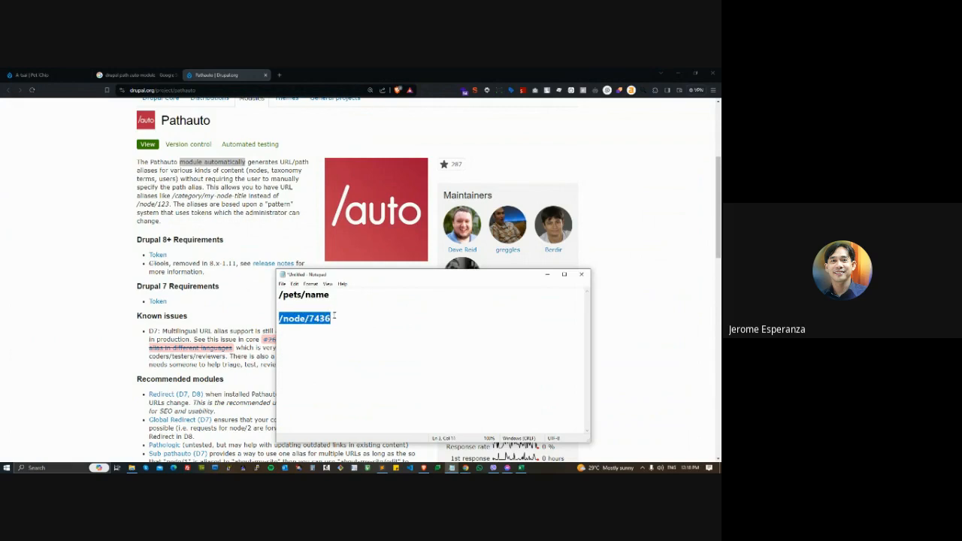
pyautogui.moveTo(331, 294); pyautogui.dragTo(278, 295)
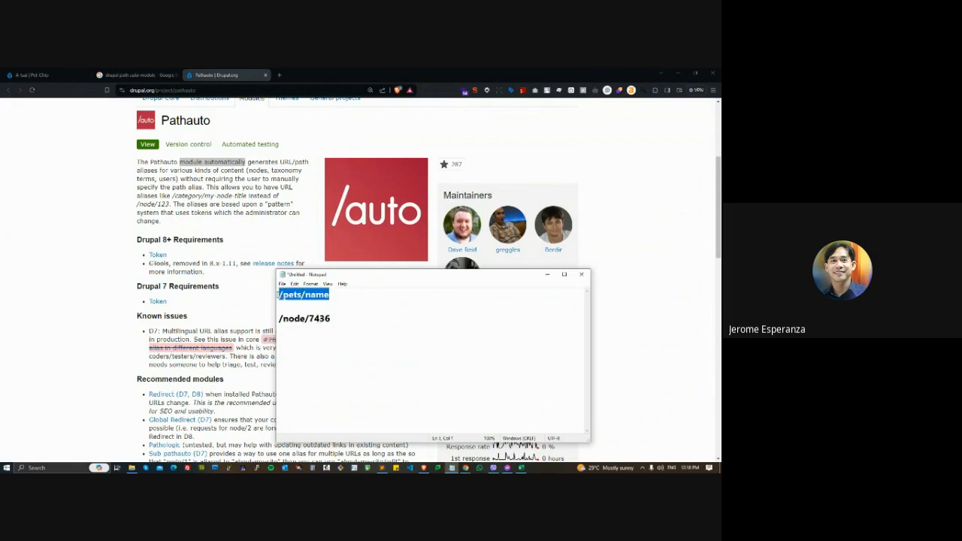
pyautogui.moveTo(331, 318); pyautogui.dragTo(279, 318)
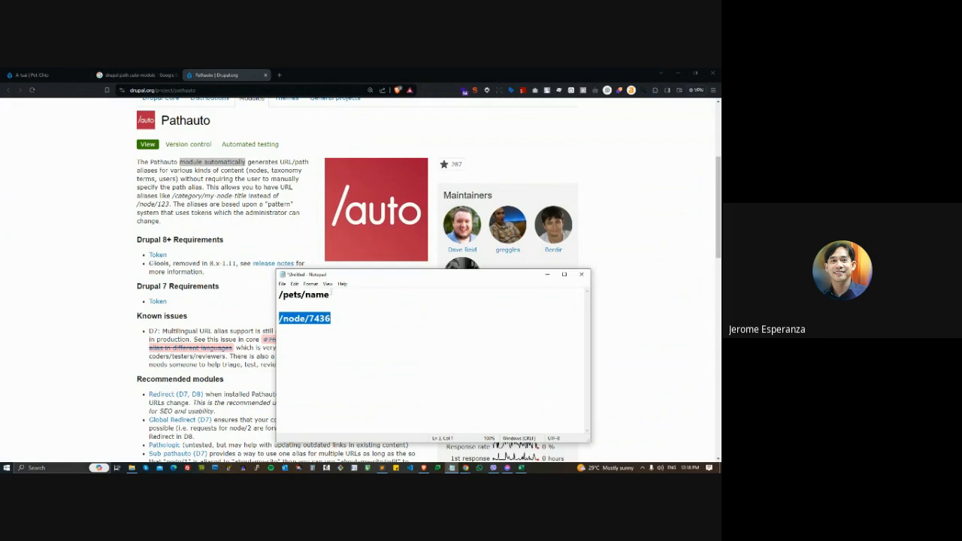
# - Replace "name" in the first path with "title field" so it reads /pets/title field
pyautogui.moveTo(330, 294)
pyautogui.mouseDown()
pyautogui.moveTo(278, 294)
pyautogui.moveTo(332, 295)
pyautogui.mouseUp()
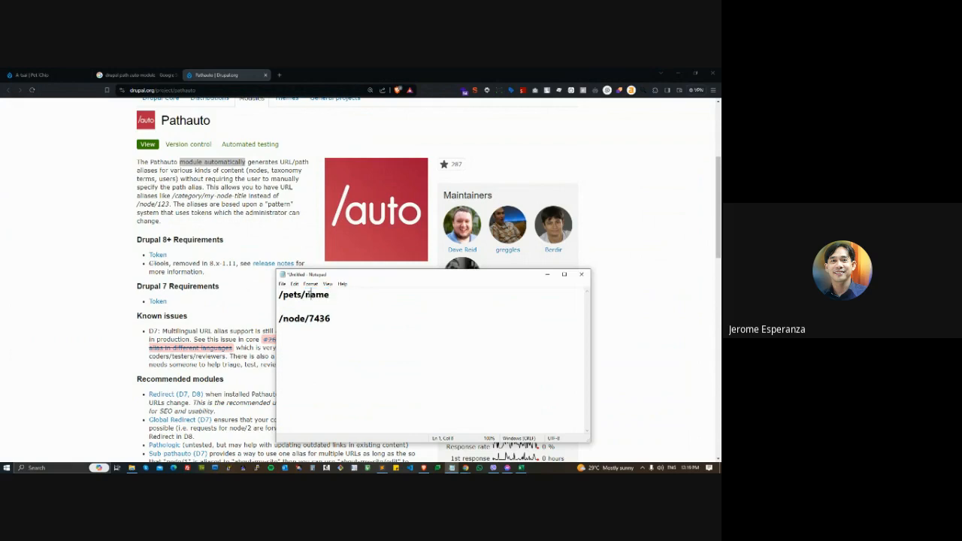
pyautogui.write('title field')
# - Highlight /node/7436 and /pets/title field for comparison, and go back to the Pathauto page to view its release information
pyautogui.moveTo(341, 318); pyautogui.dragTo(279, 319)
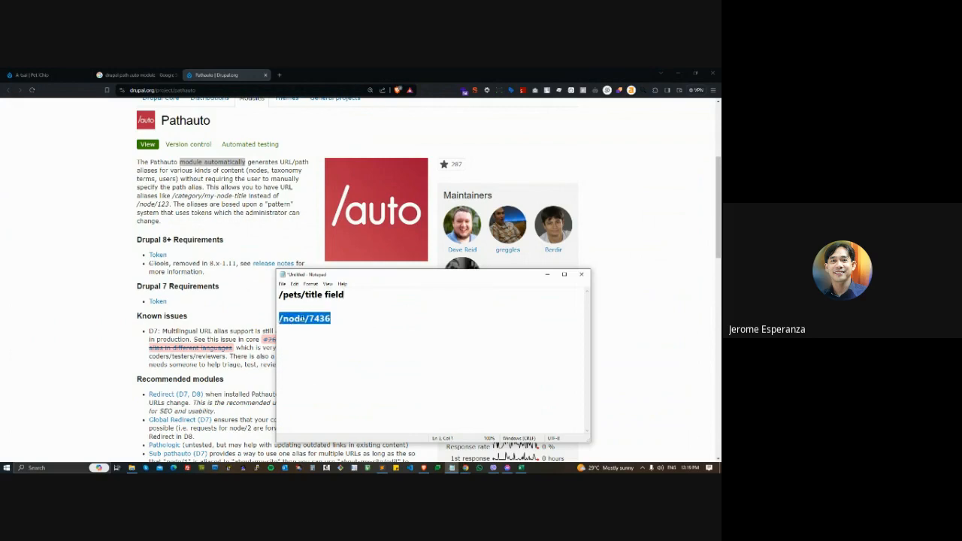
pyautogui.click(323, 319)
pyautogui.moveTo(334, 321); pyautogui.dragTo(274, 320)
pyautogui.moveTo(362, 295); pyautogui.dragTo(276, 295)
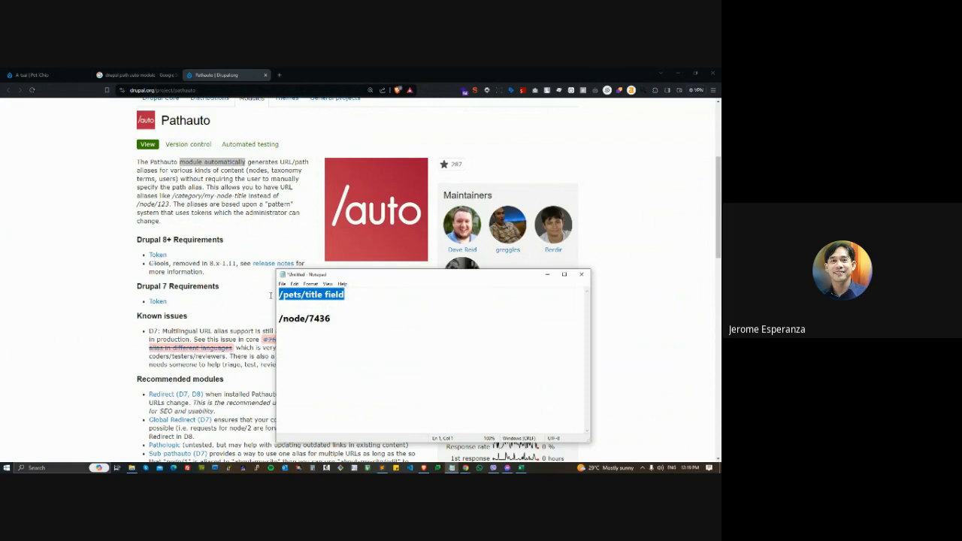
pyautogui.click(720, 293)
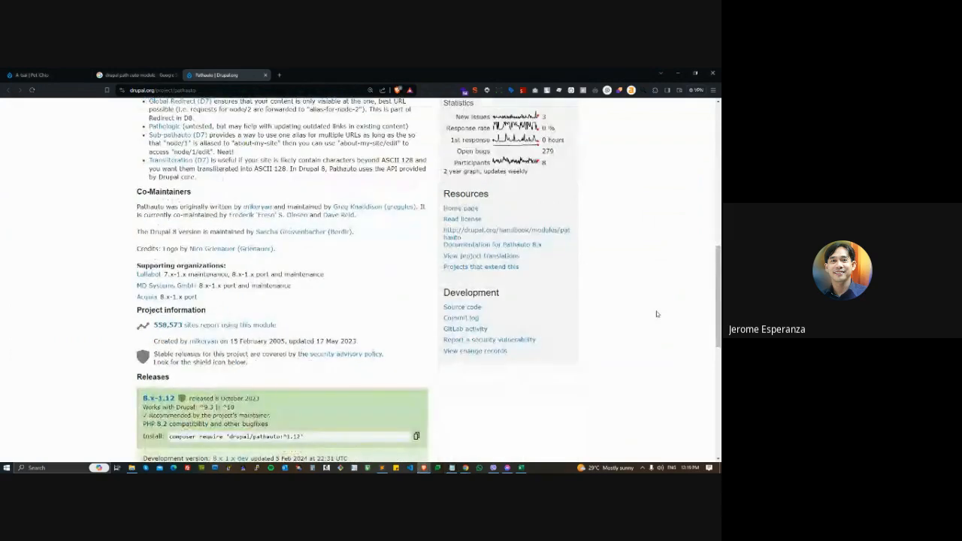
# - Look over the Pathauto description and recommended modules, and switch to the site's Extend page in Chrome to view the Path and Pathauto entries
pyautogui.scroll(4, 338, 252)
pyautogui.scroll(3, 338, 251)
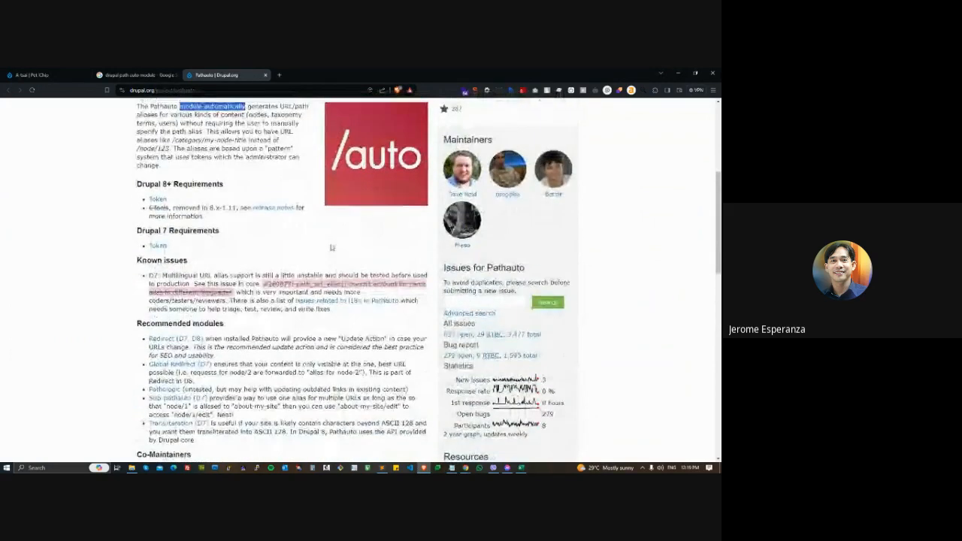
pyautogui.hotkey('alt', 'Tab')
pyautogui.hotkey('alt', 'Tab')
pyautogui.click(418, 259)
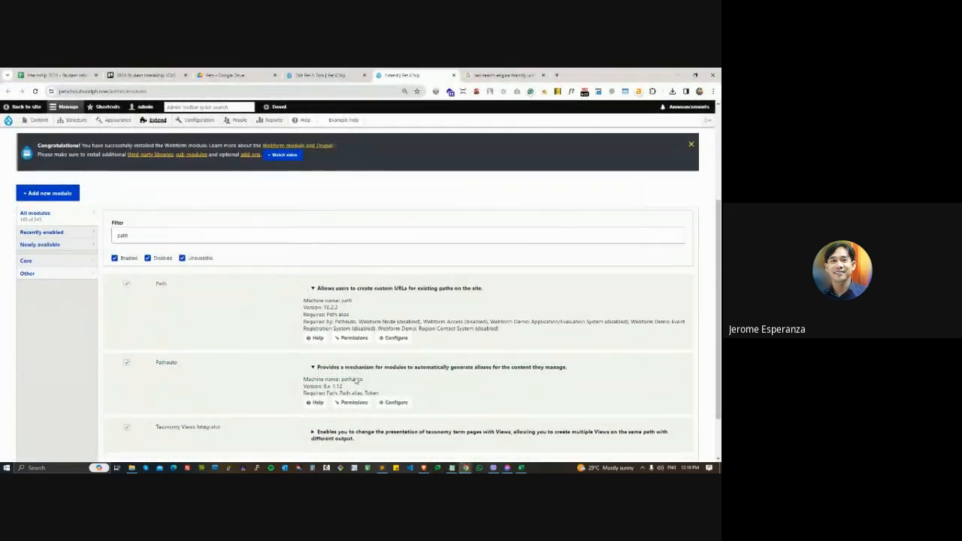
pyautogui.scroll(-1, 391, 372)
# - Open the page for installing a new module in a separate tab, and close both it and the SEO search results tab
pyautogui.moveTo(162, 122)
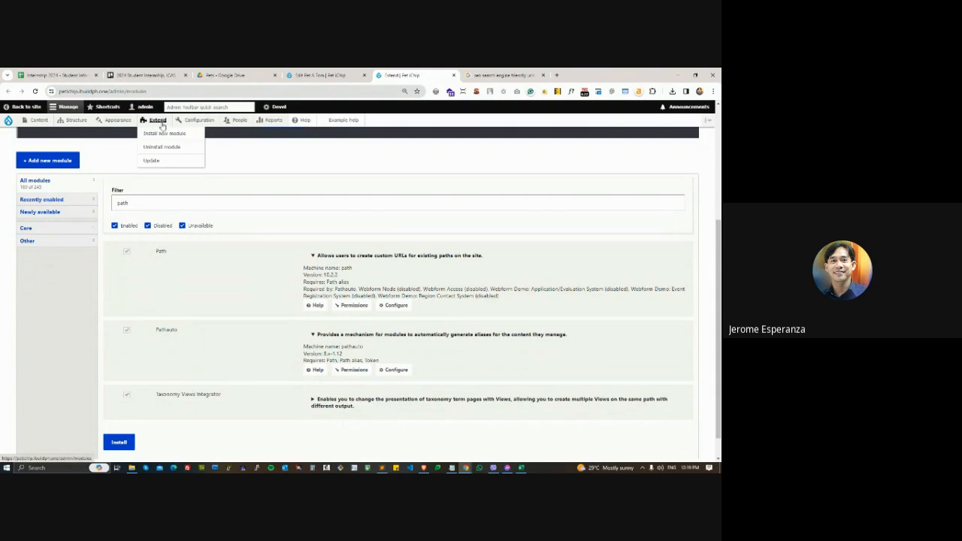
pyautogui.rightClick(160, 135)
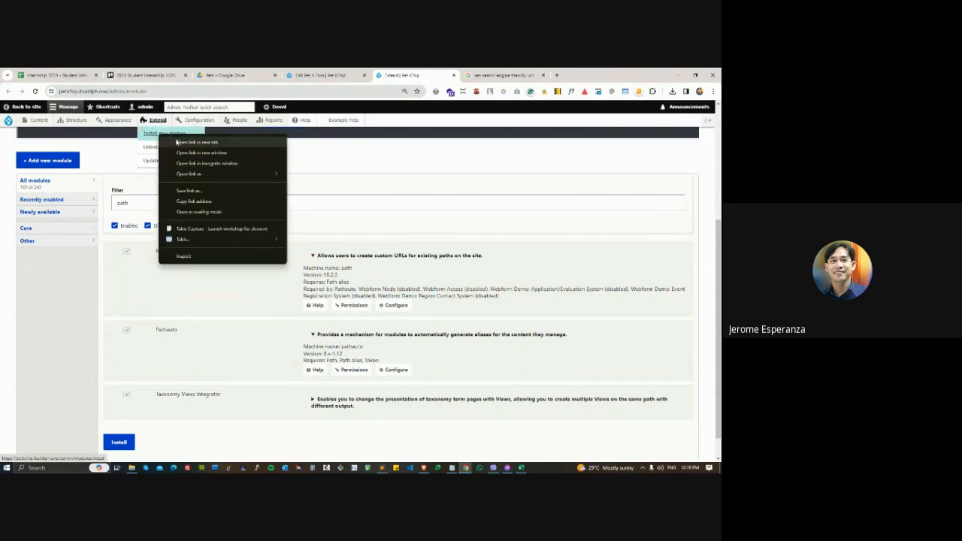
pyautogui.click(171, 142)
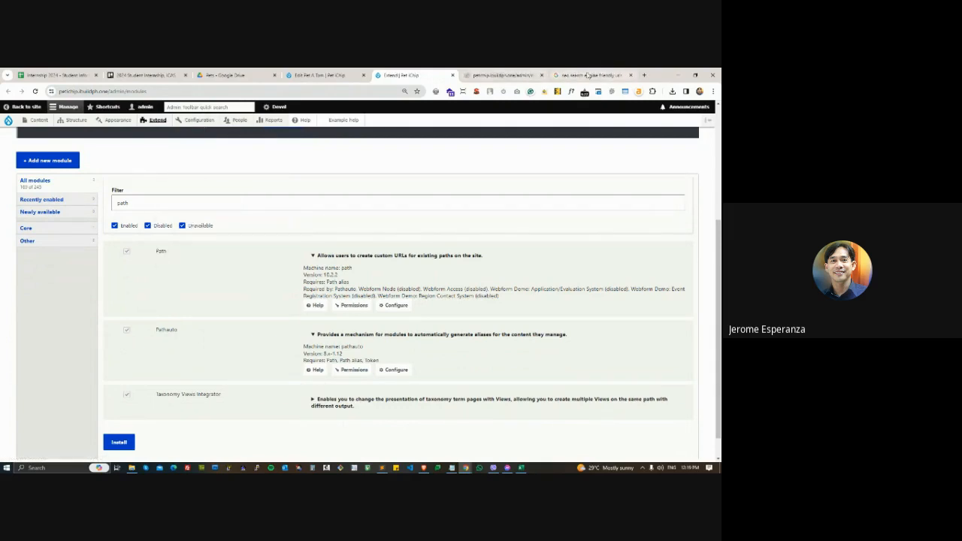
pyautogui.click(630, 75)
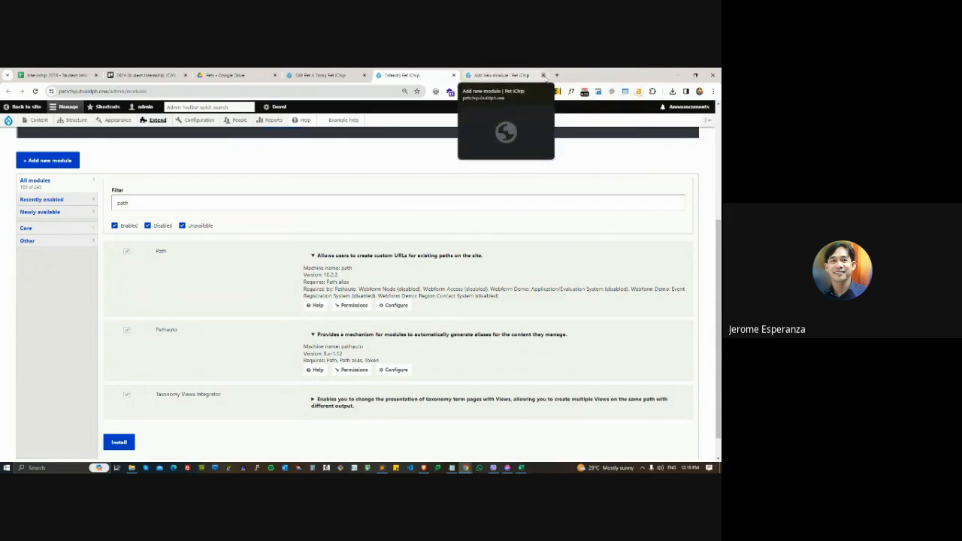
pyautogui.click(544, 75)
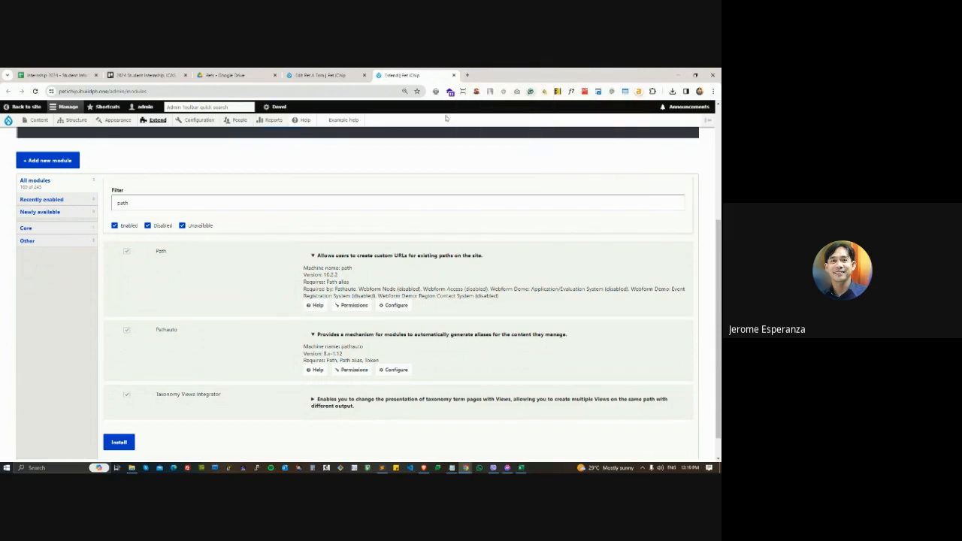
# - Return to the Pathauto project page in Brave and highlight the 8.x-1.12 release
pyautogui.hotkey('alt', 'Tab')
pyautogui.hotkey('alt', 'Tab')
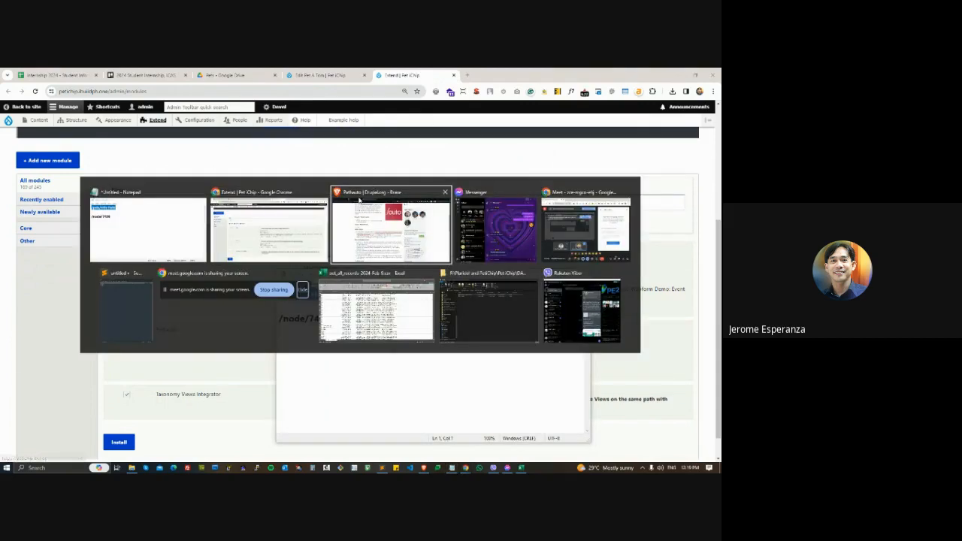
pyautogui.scroll(1, 335, 223)
pyautogui.scroll(-6, 334, 224)
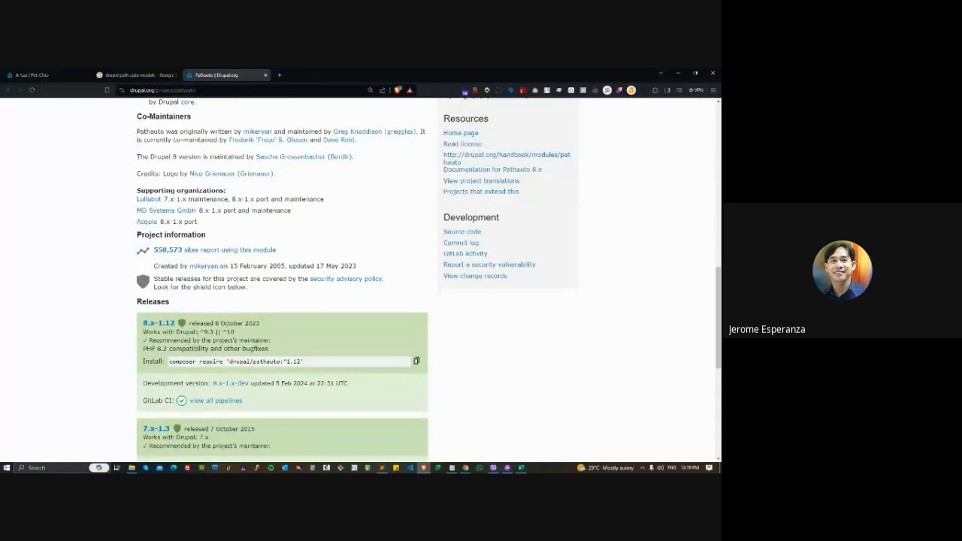
pyautogui.doubleClick(198, 331)
pyautogui.moveTo(139, 325); pyautogui.dragTo(185, 326)
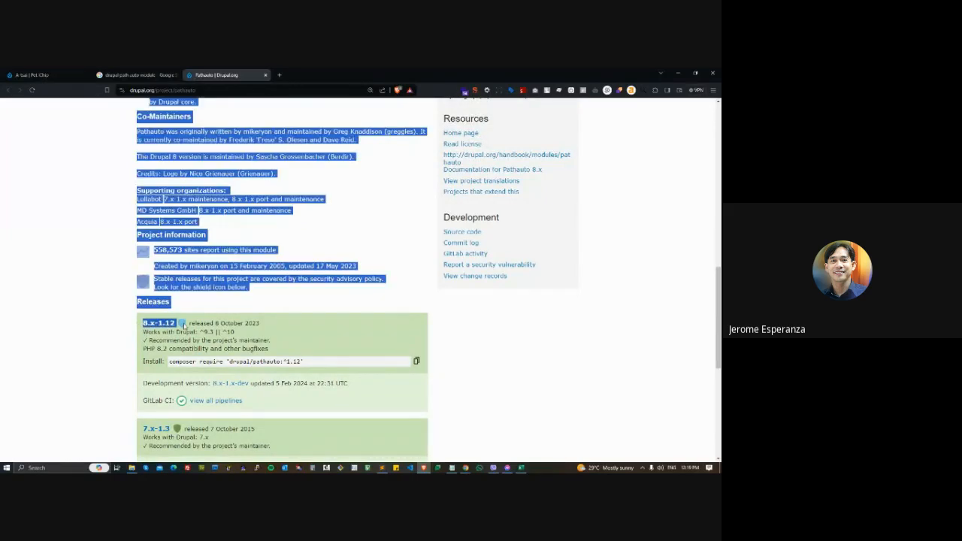
pyautogui.click(317, 324)
pyautogui.scroll(-1, 325, 316)
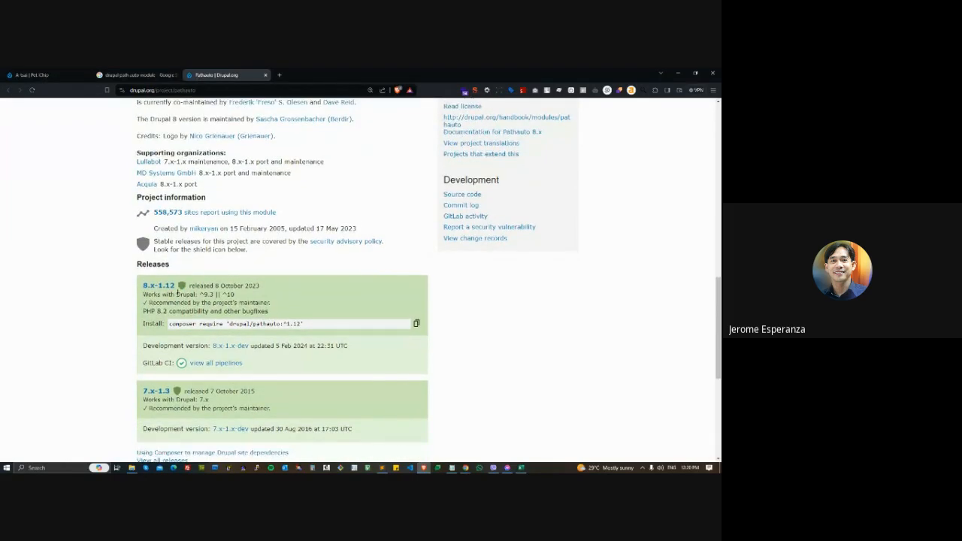
# - Highlight the supported Drupal versions and the Composer install command, and open the 8.x-1.12 release page
pyautogui.moveTo(199, 294); pyautogui.dragTo(232, 294)
pyautogui.click(280, 302)
pyautogui.moveTo(174, 323); pyautogui.dragTo(315, 322)
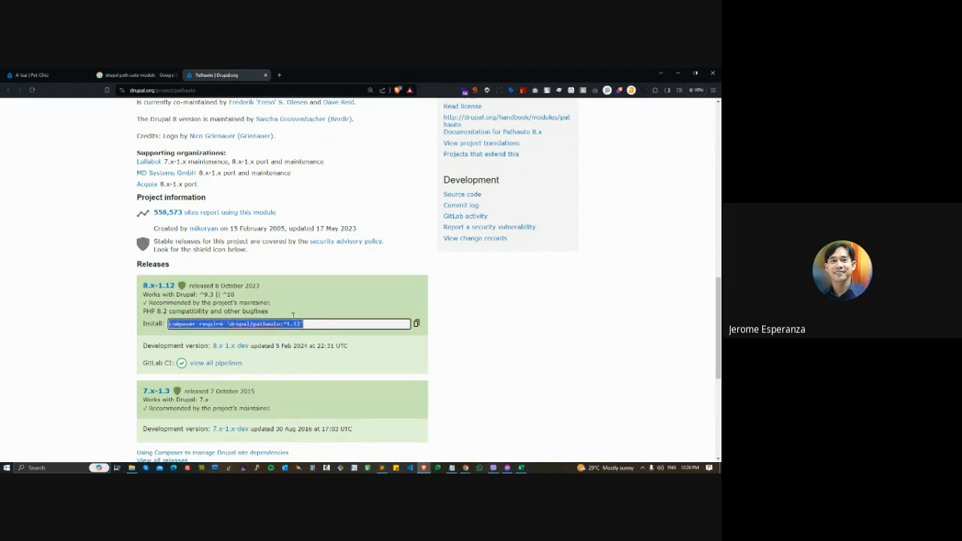
pyautogui.click(158, 286)
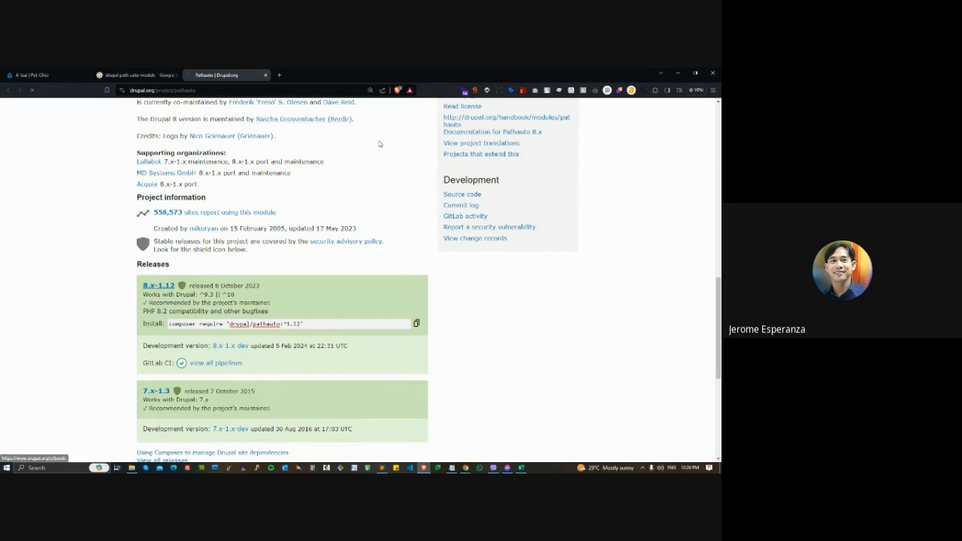
# - Switch to the Pet iChip site in Chrome and open the Add new module page in a new tab, ready for a module URL
pyautogui.hotkey('alt', 'Tab')
pyautogui.hotkey('alt', 'Tab')
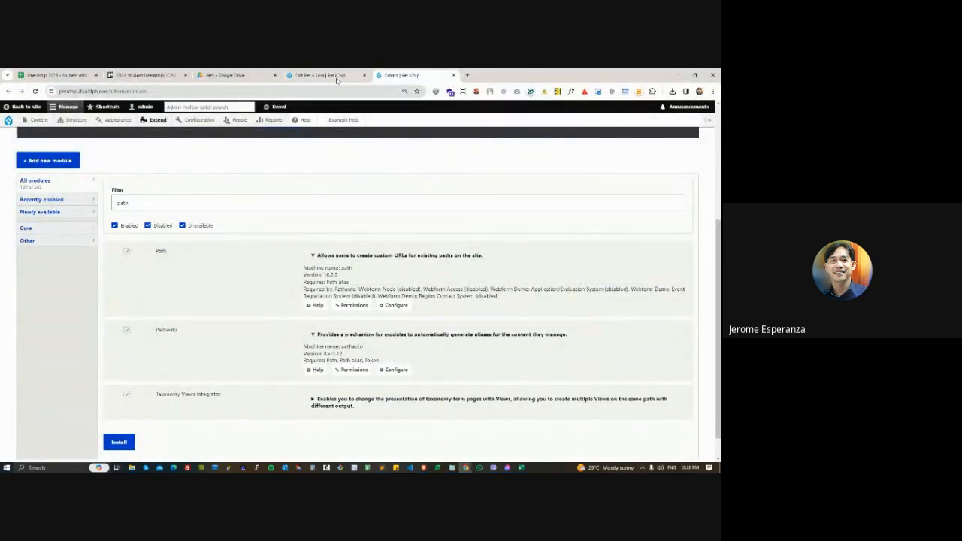
pyautogui.rightClick(151, 133)
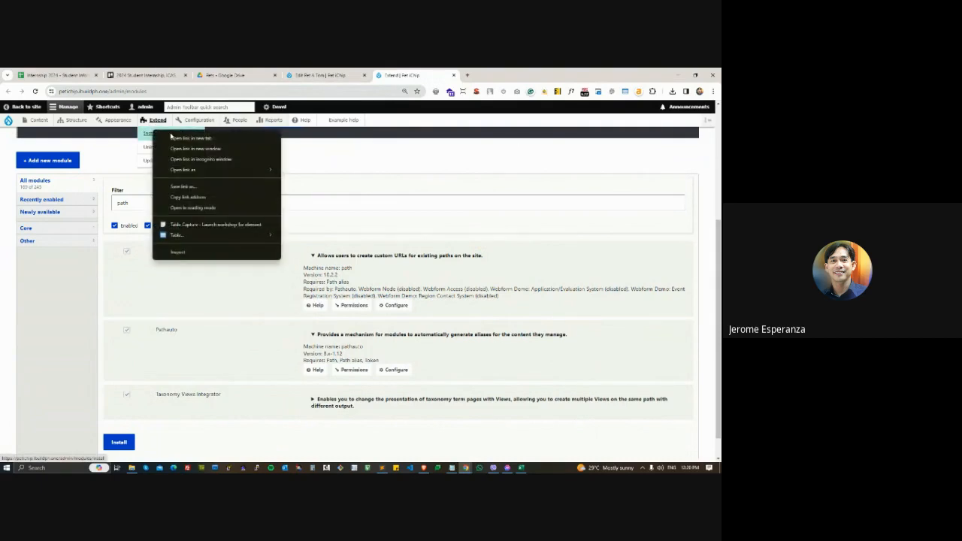
pyautogui.click(171, 138)
pyautogui.click(502, 75)
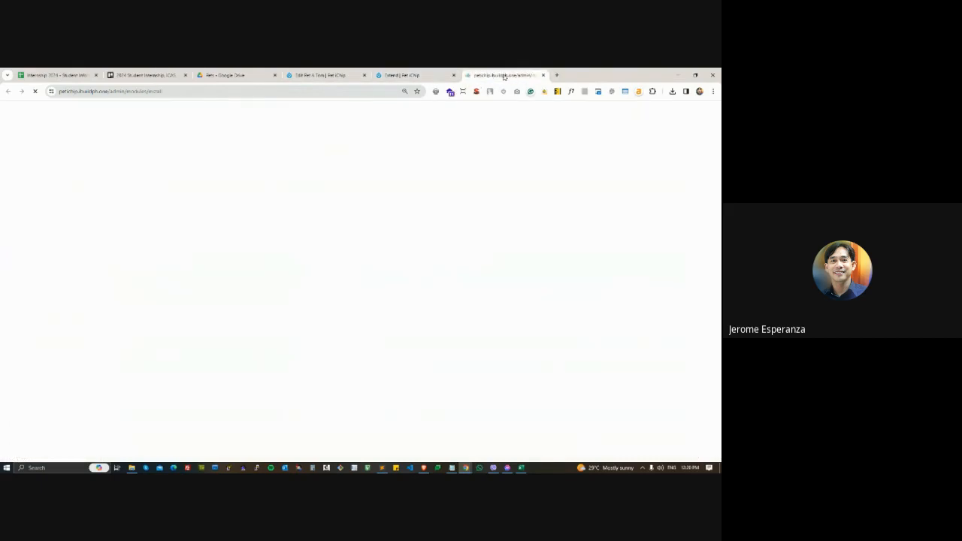
pyautogui.click(61, 210)
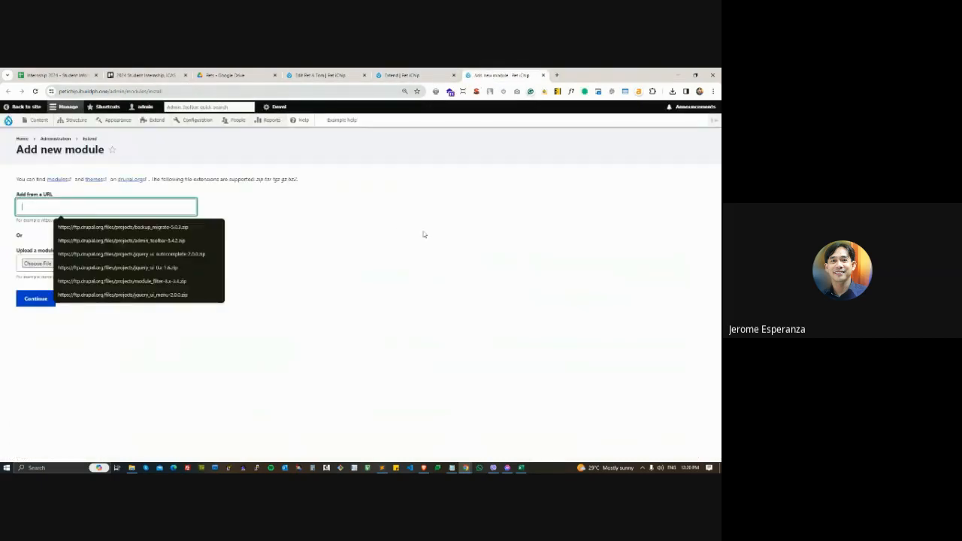
# - Go back to the pathauto 8.x-1.12 release page in Brave and copy the link address of the zip download
pyautogui.hotkey('alt', 'Tab')
pyautogui.hotkey('alt', 'Tab')
pyautogui.scroll(-2, 240, 363)
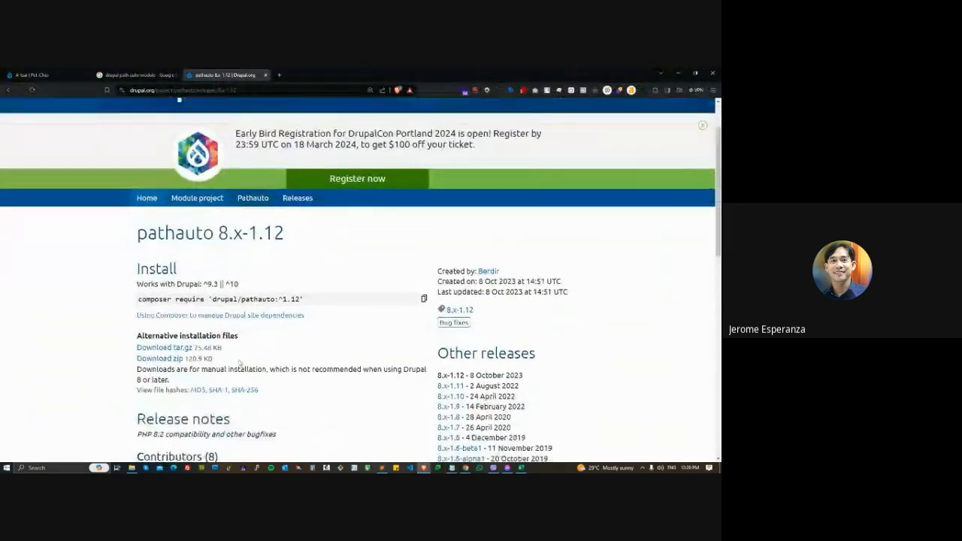
pyautogui.scroll(-1, 240, 363)
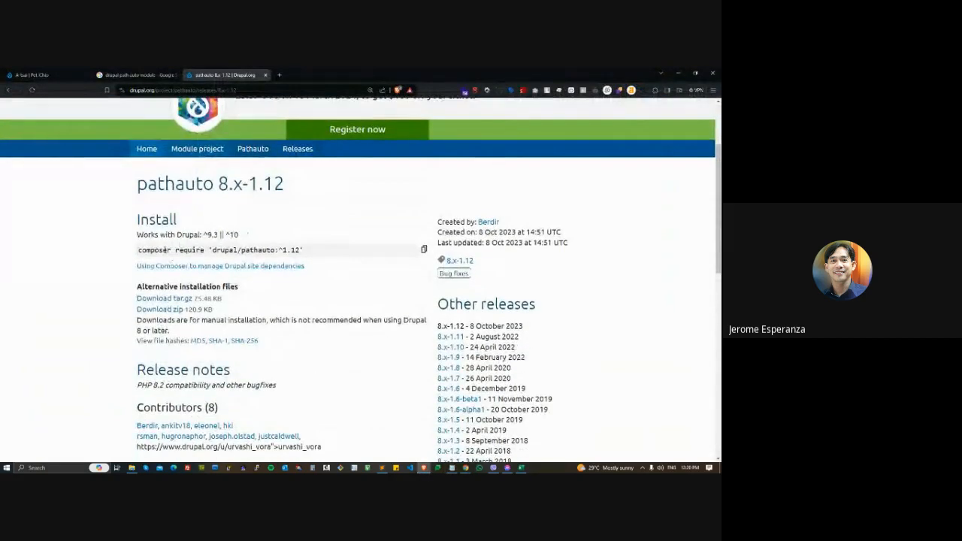
pyautogui.rightClick(159, 313)
pyautogui.click(197, 360)
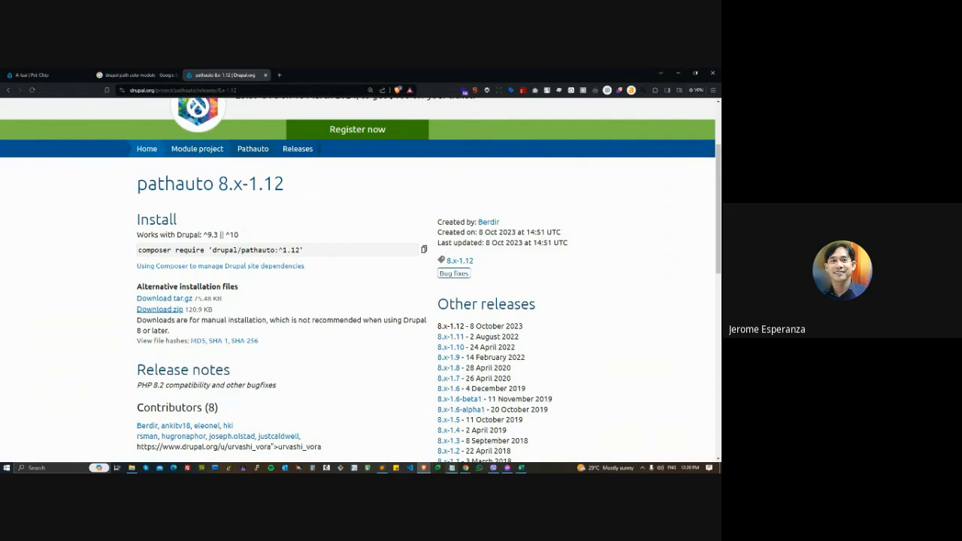
# - Paste the pathauto-8.x-1.12.zip link below /node/7436 in the Notepad document and select the whole link
pyautogui.hotkey('alt', 'Tab')
pyautogui.click(384, 343)
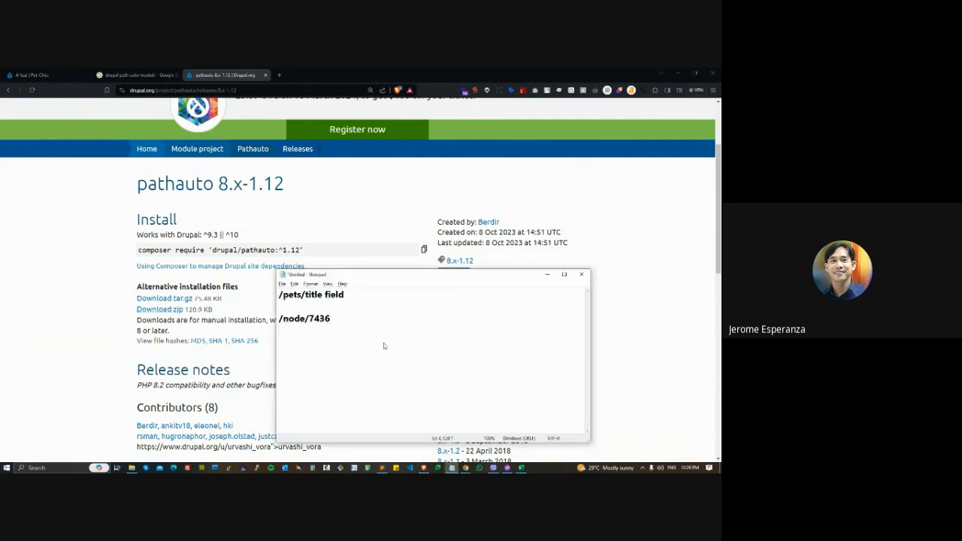
pyautogui.press('Return')
pyautogui.hotkey('ctrl', 'v')
pyautogui.moveTo(542, 336); pyautogui.dragTo(277, 342)
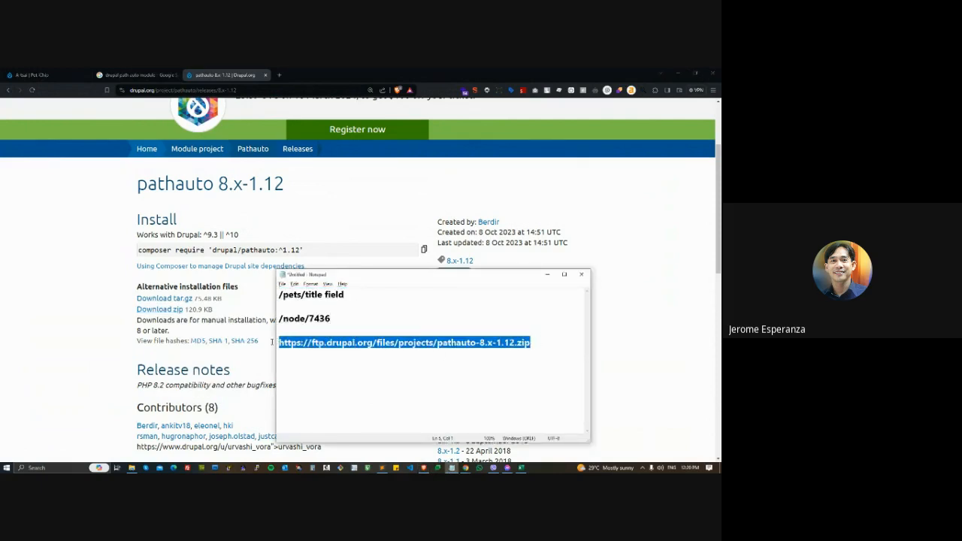
pyautogui.hotkey('alt', 'Tab')
pyautogui.hotkey('alt', 'Tab')
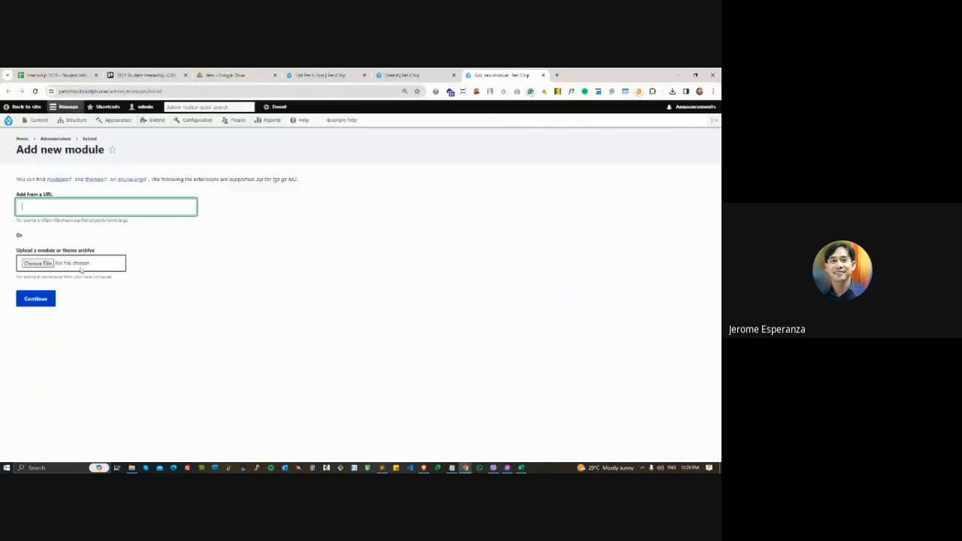
pyautogui.click(38, 202)
pyautogui.hotkey('ctrl', 'v')
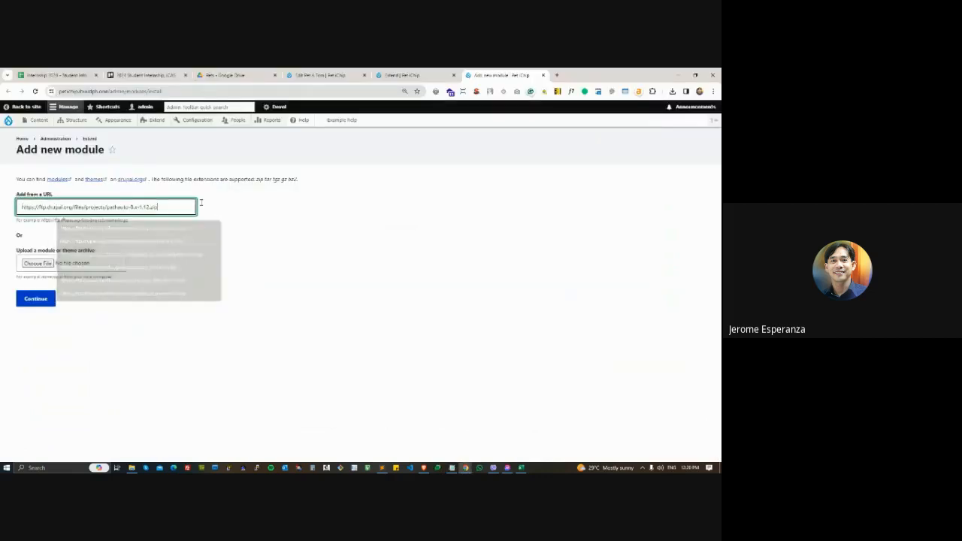
# - Return to the site's Extend page and review the Pathauto module's description and details
pyautogui.click(424, 75)
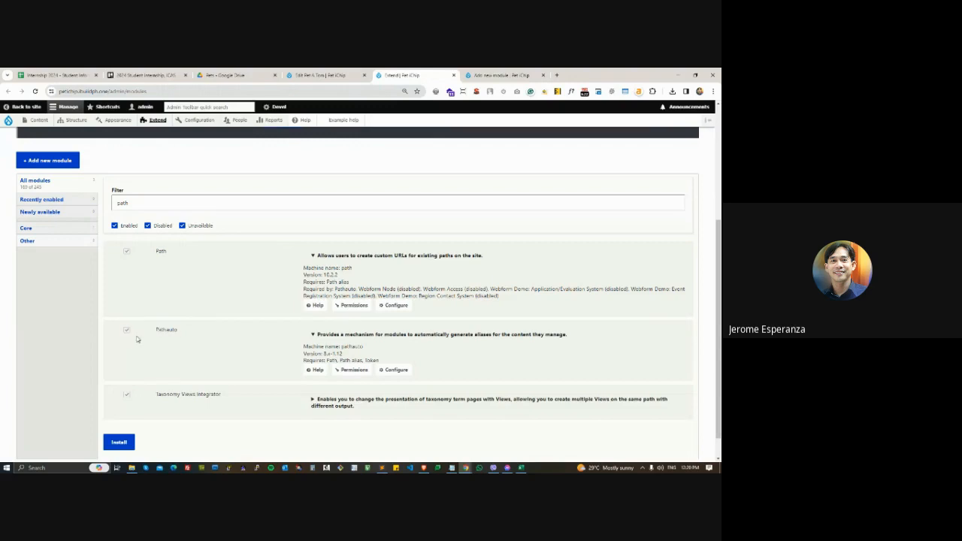
pyautogui.click(360, 333)
pyautogui.click(362, 341)
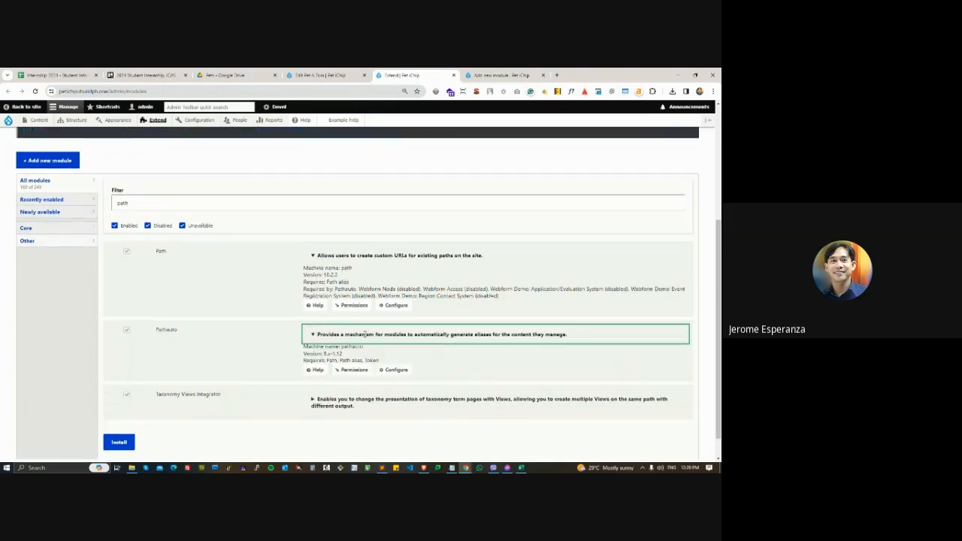
pyautogui.scroll(-1, 409, 365)
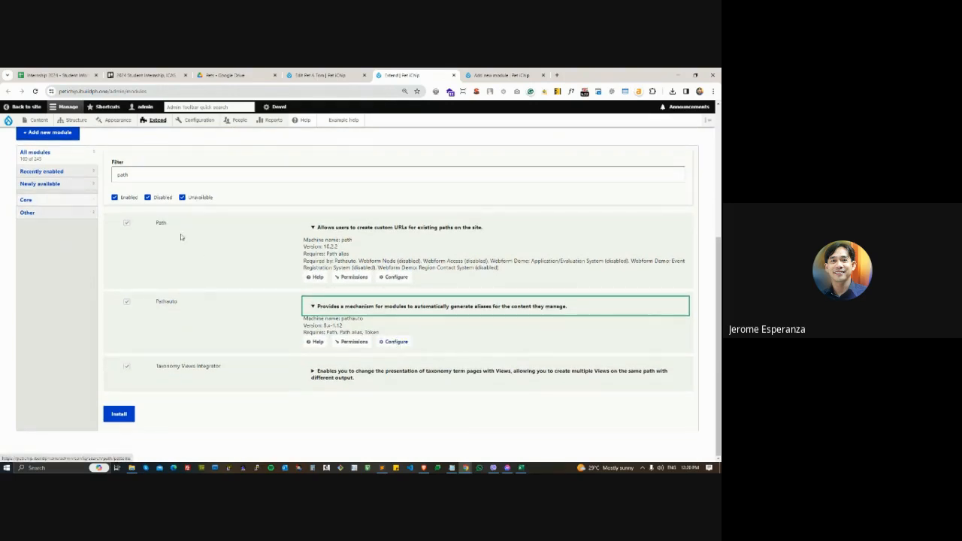
# - Highlight the Path and Pathauto module names and the Token requirement, and open Pathauto's configuration
pyautogui.moveTo(156, 223); pyautogui.dragTo(171, 223)
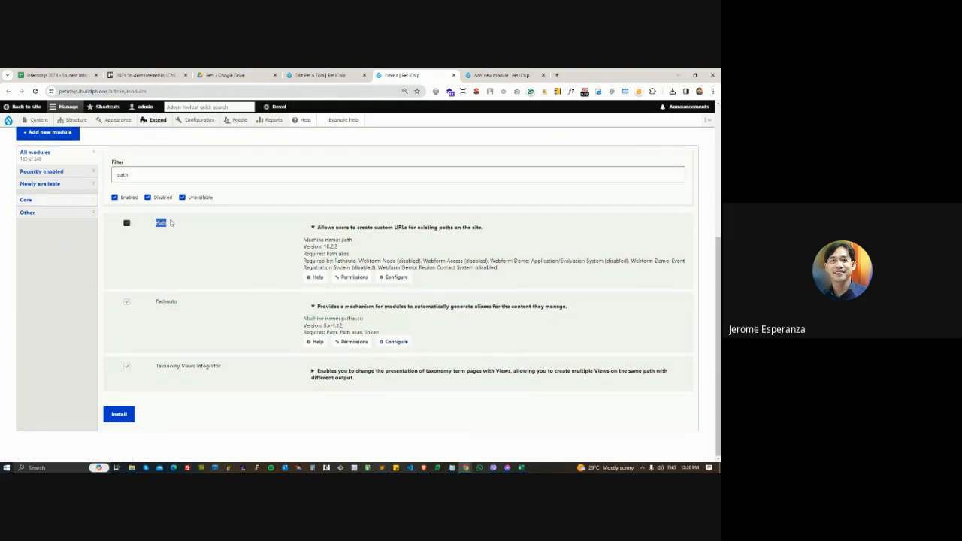
pyautogui.moveTo(155, 303); pyautogui.dragTo(211, 307)
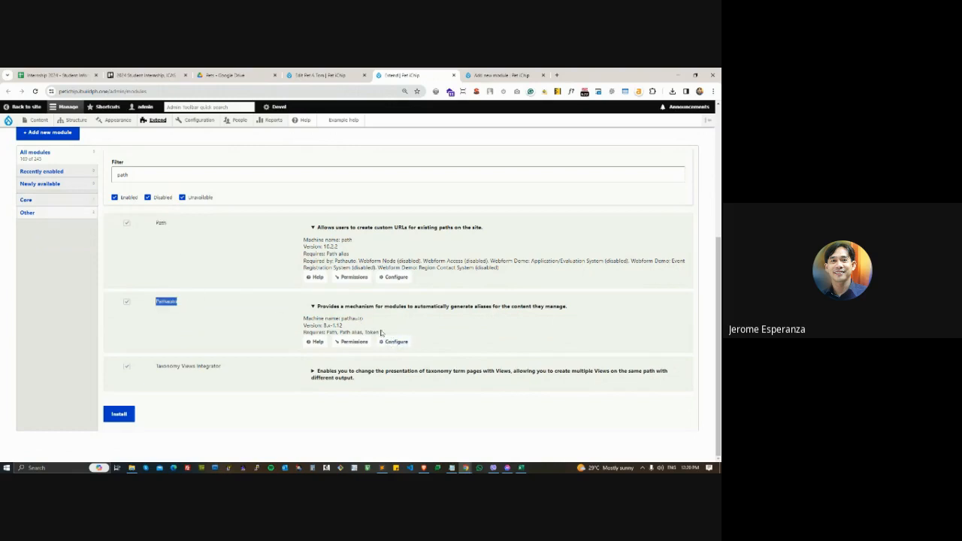
pyautogui.moveTo(382, 333)
pyautogui.mouseDown()
pyautogui.moveTo(355, 332)
pyautogui.moveTo(372, 332)
pyautogui.moveTo(366, 335)
pyautogui.mouseUp()
pyautogui.doubleClick(166, 301)
pyautogui.click(394, 342)
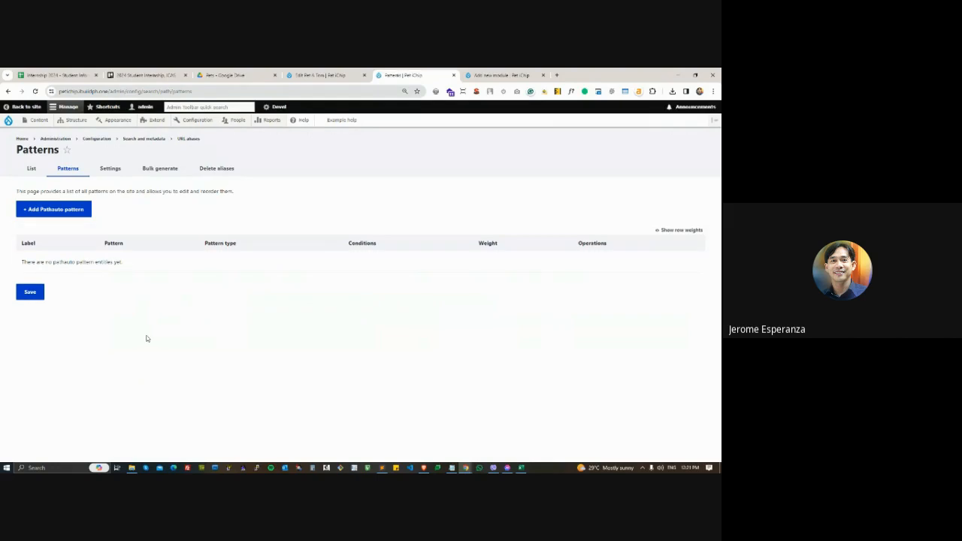
# - Bring up the Notepad document and add the word "Pets" above the /pets/title field line
pyautogui.click(451, 467)
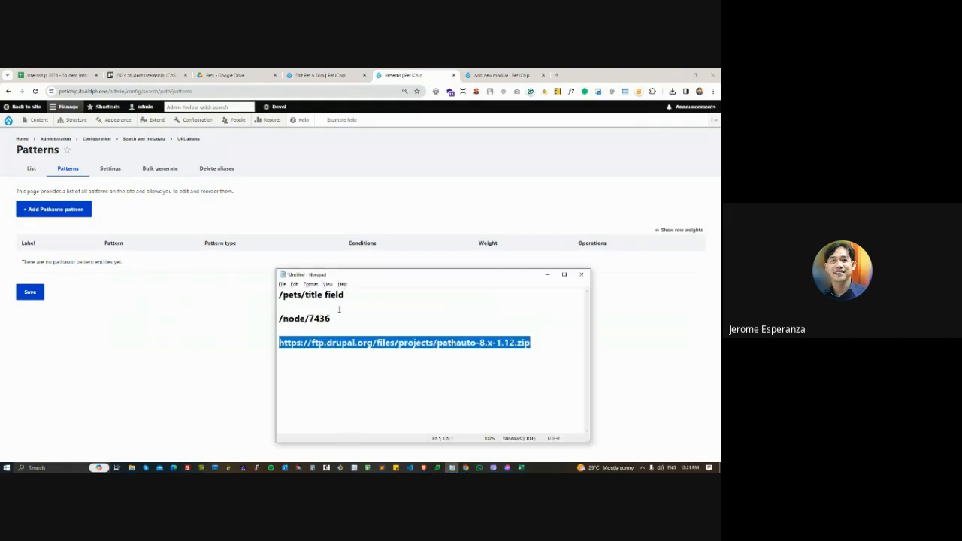
pyautogui.click(280, 297)
pyautogui.press('Return')
pyautogui.press('Return')
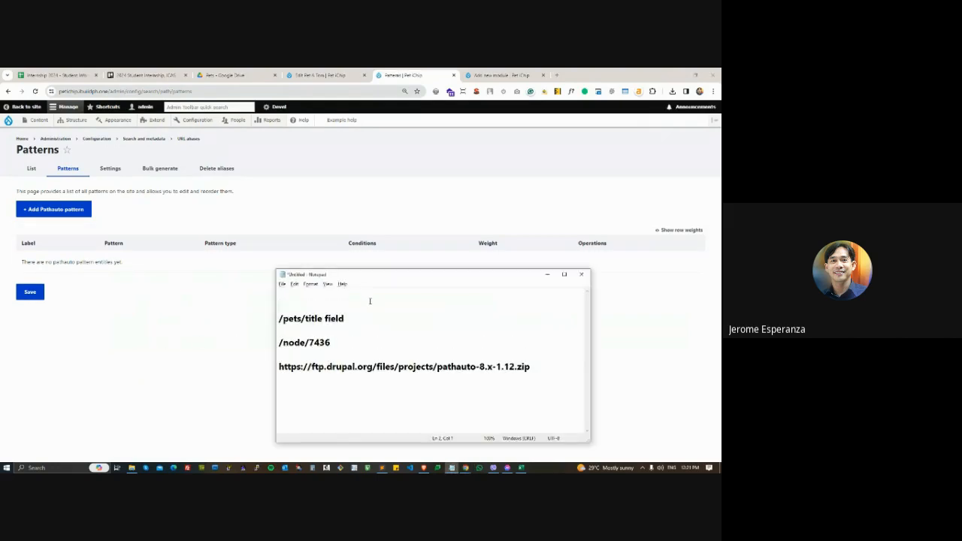
pyautogui.write('Pets')
# - Return to the browser, open the form for adding a Pathauto pattern, and go back to the Patterns list
pyautogui.click(151, 209)
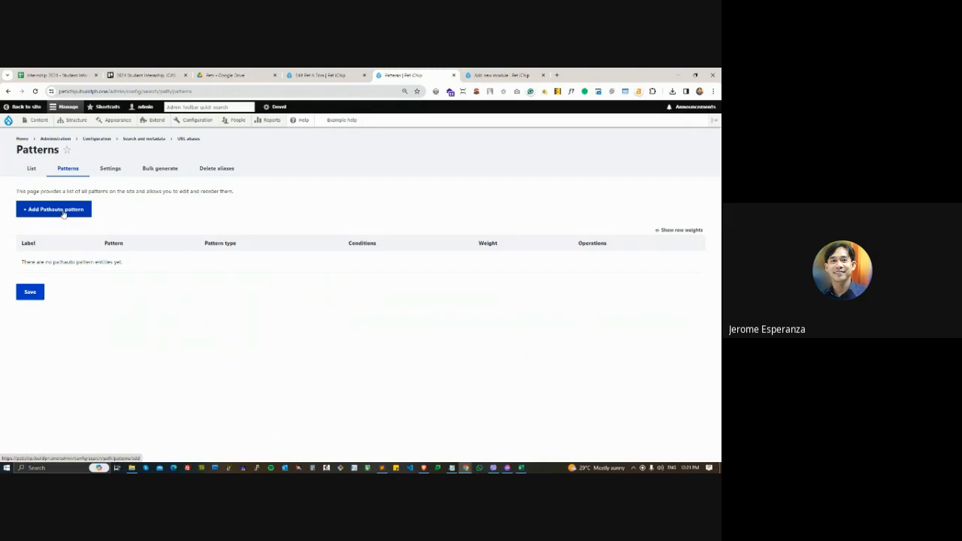
pyautogui.click(66, 210)
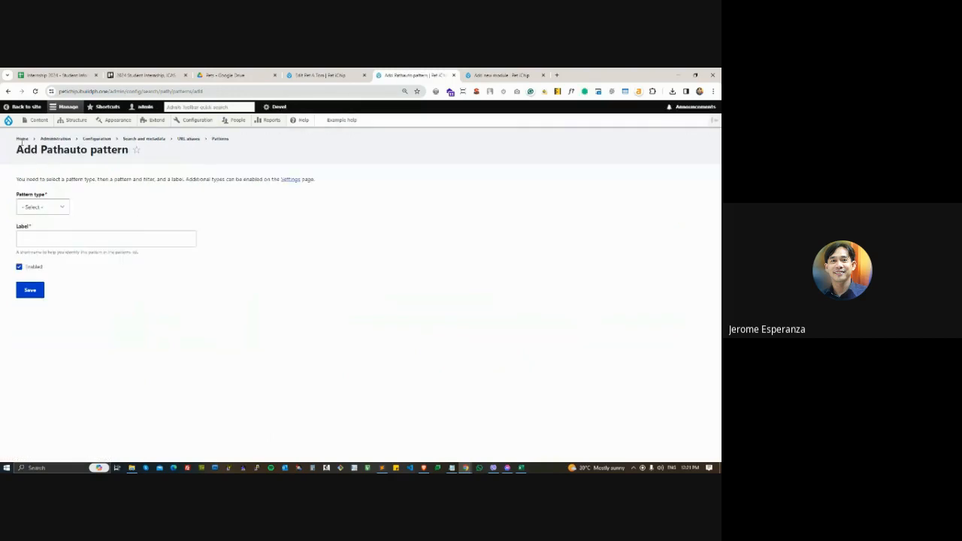
pyautogui.click(8, 91)
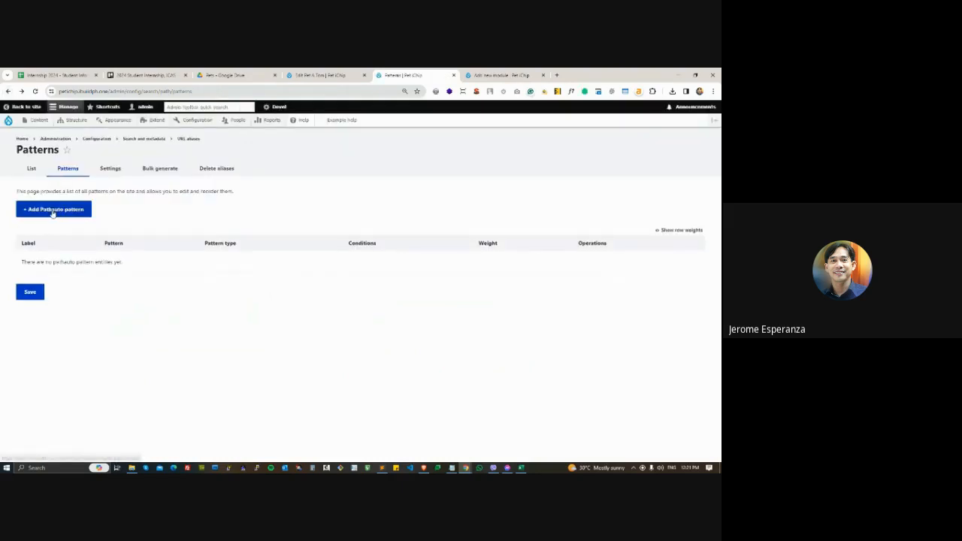
# - Start adding a new Pathauto pattern and set its pattern type to Content
pyautogui.click(52, 214)
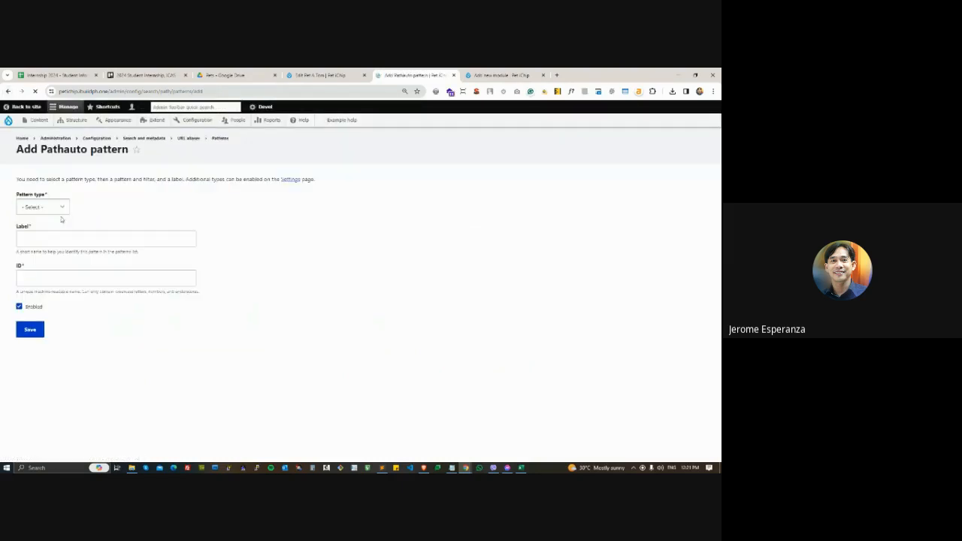
pyautogui.click(60, 210)
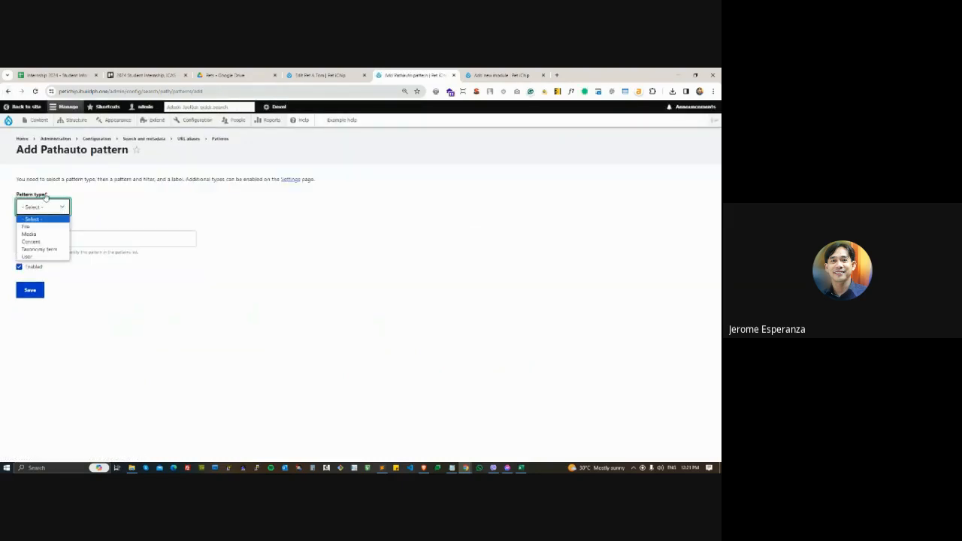
pyautogui.click(37, 242)
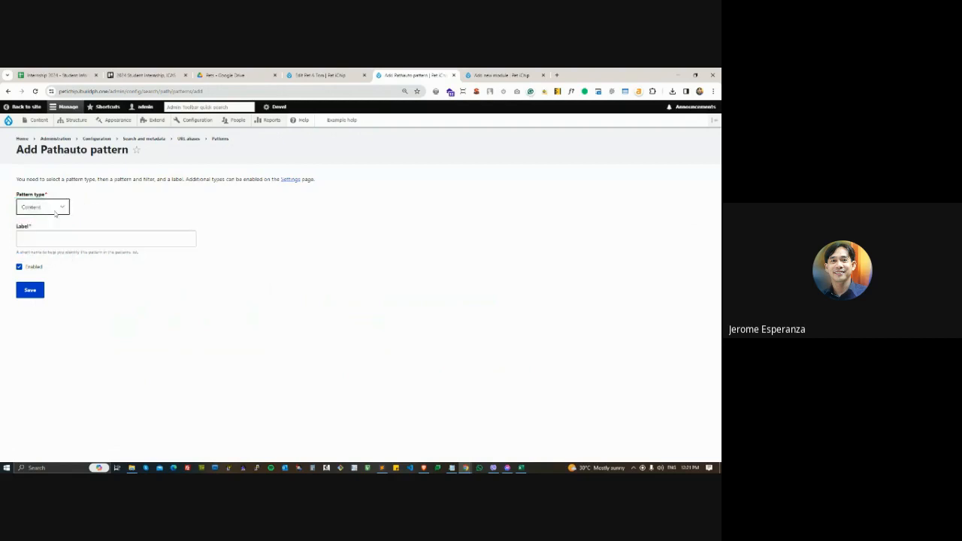
pyautogui.click(54, 236)
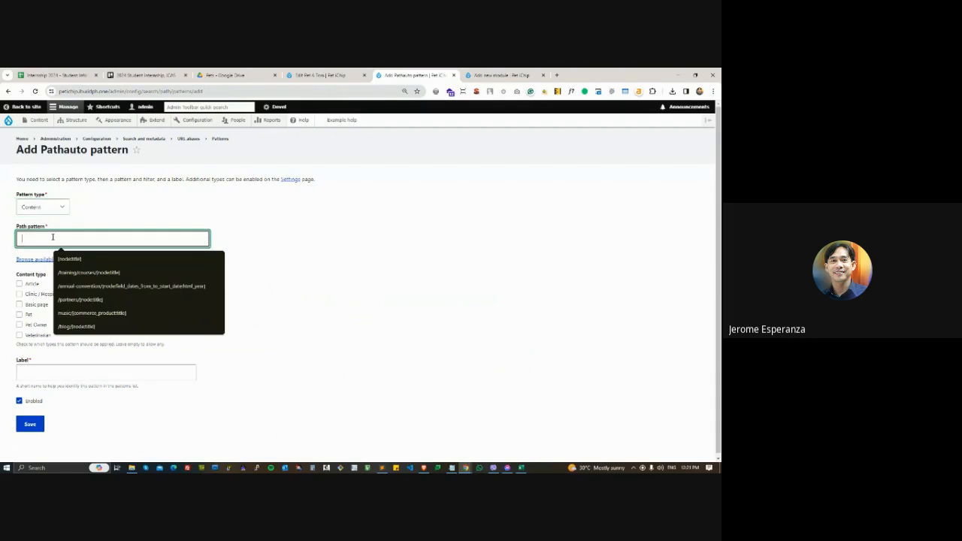
pyautogui.click(192, 222)
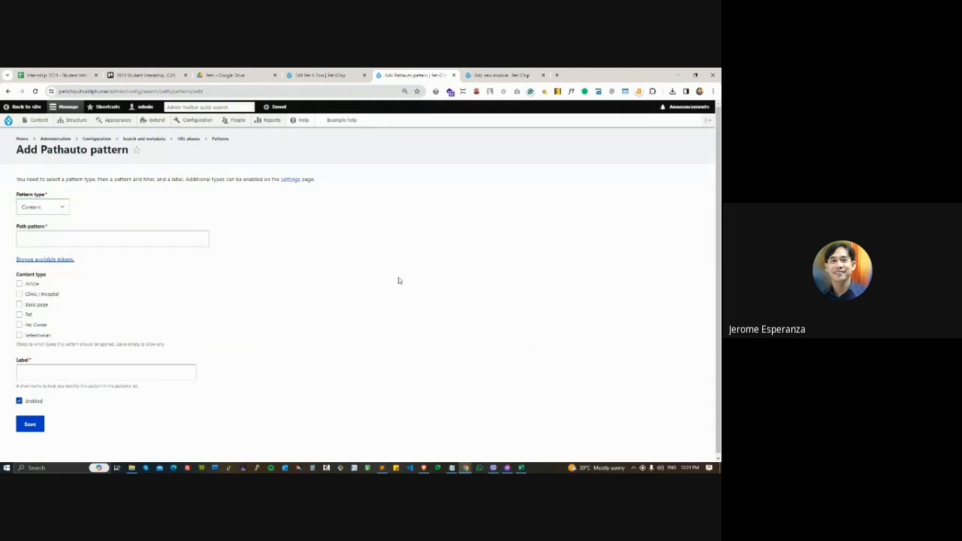
# - Copy /pets/ from the Notepad document into the Path pattern field of the new Pathauto pattern
pyautogui.hotkey('alt', 'Tab')
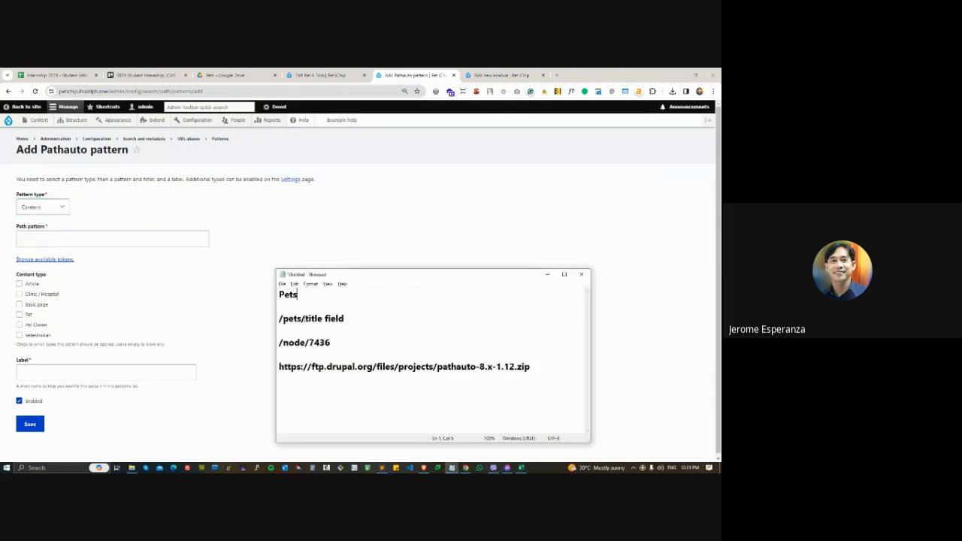
pyautogui.moveTo(279, 318); pyautogui.dragTo(303, 319)
pyautogui.hotkey('ctrl', 'c')
pyautogui.click(81, 239)
pyautogui.hotkey('ctrl', 'v')
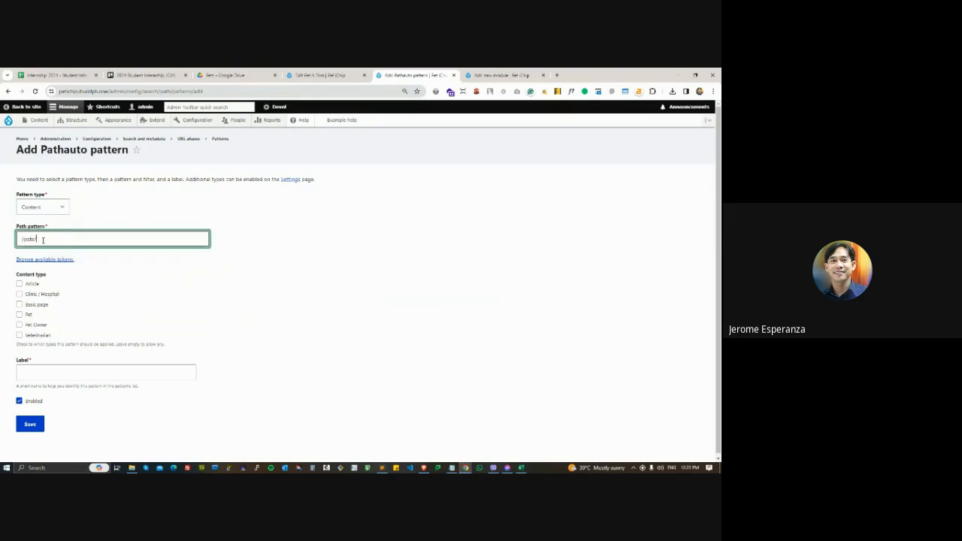
# - Highlight "title field" in Notepad's /pets/title field line and return to the pattern form in the browser
pyautogui.hotkey('alt', 'Tab')
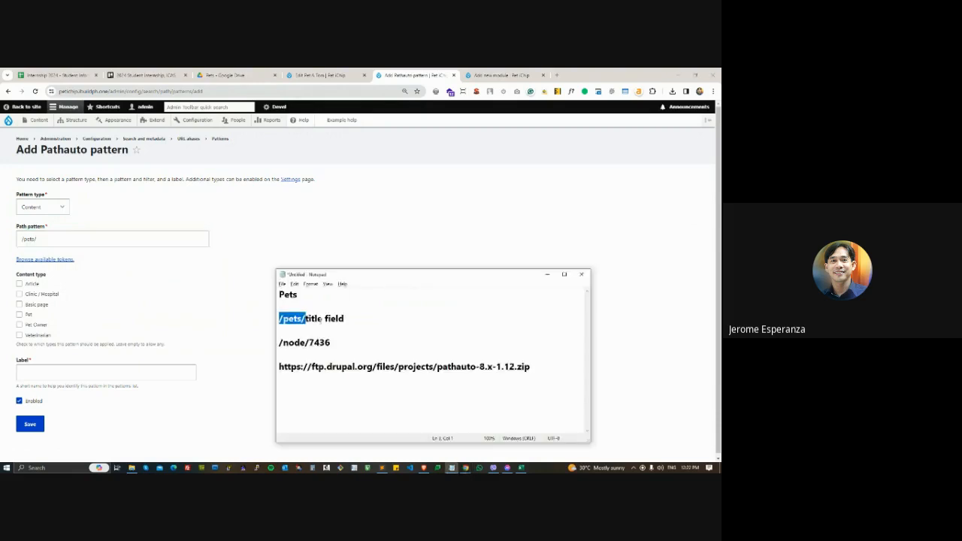
pyautogui.moveTo(305, 319); pyautogui.dragTo(348, 318)
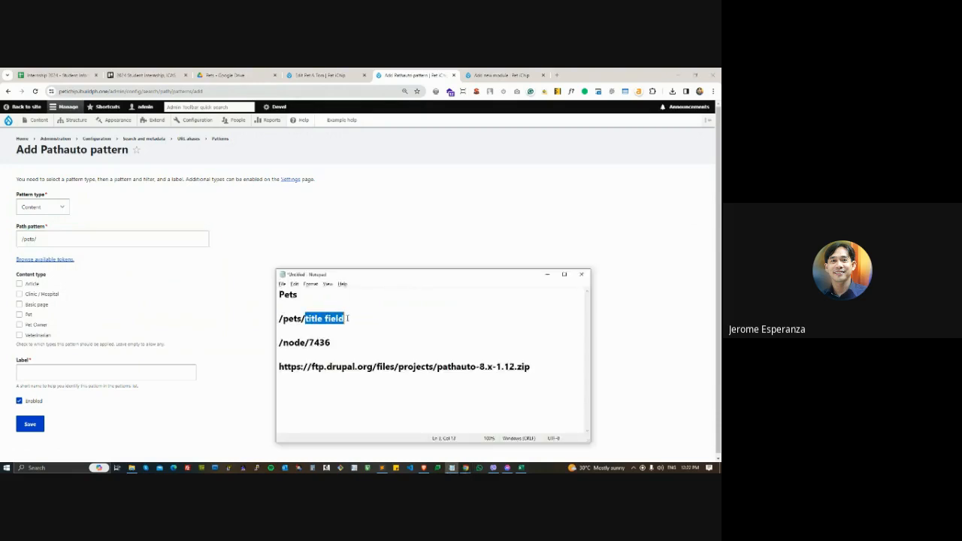
pyautogui.click(344, 247)
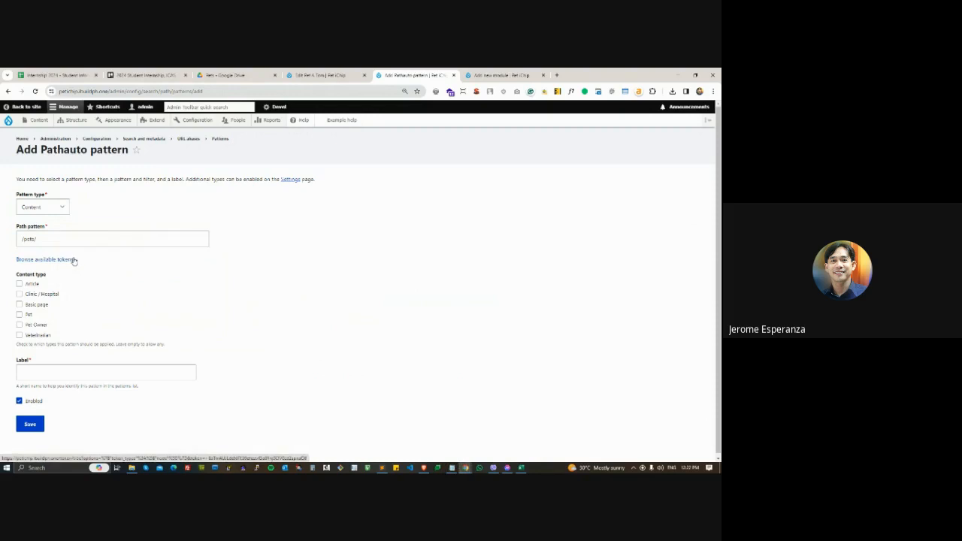
# - Open the form for adding Pet content in a new tab, enter "pet name here" as the Pet Name, and copy it
pyautogui.moveTo(41, 121)
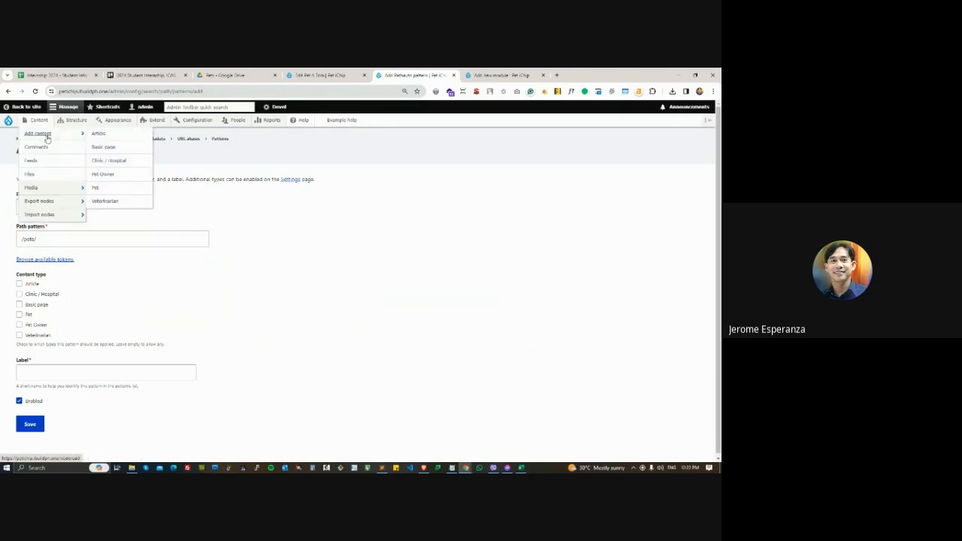
pyautogui.rightClick(98, 188)
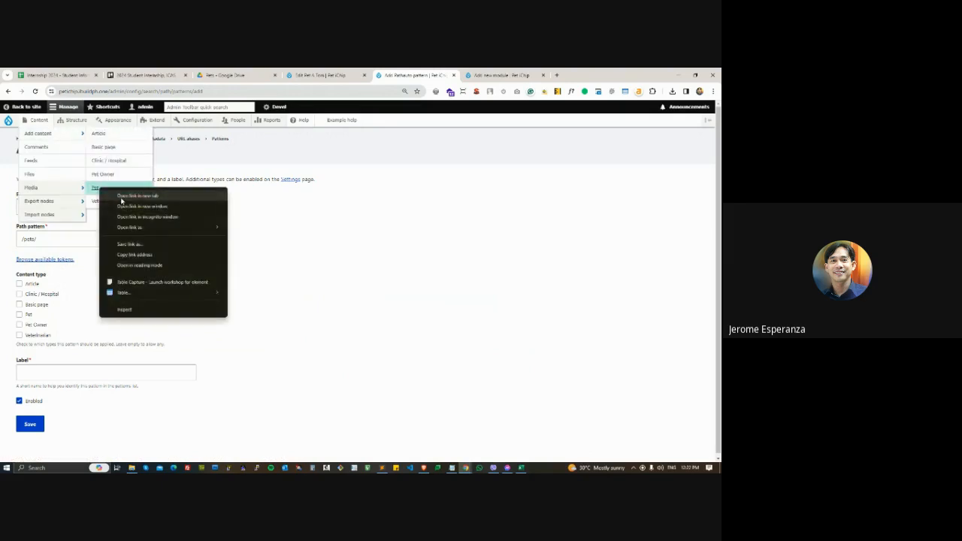
pyautogui.click(121, 197)
pyautogui.hotkey('ctrl', 'Tab')
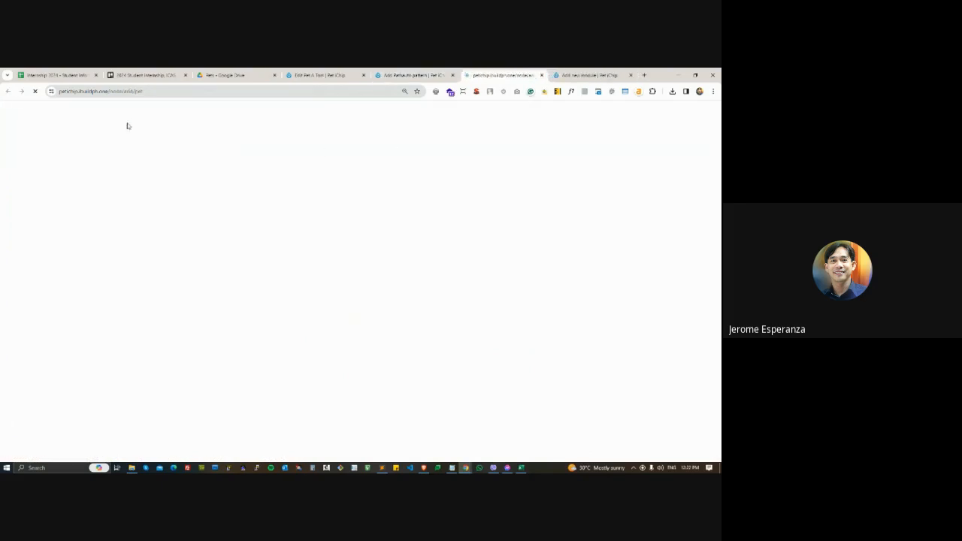
pyautogui.click(129, 186)
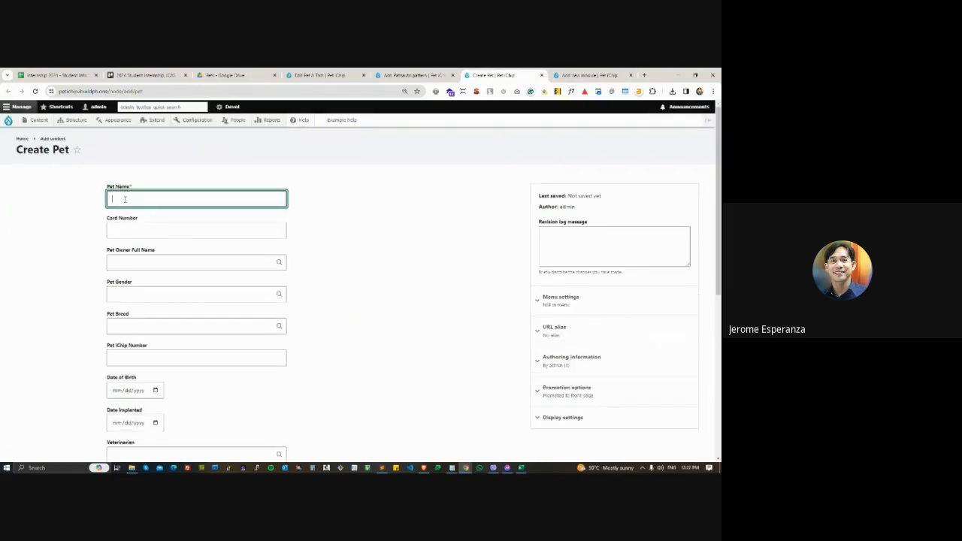
pyautogui.write('pet name here')
pyautogui.hotkey('ctrl', 'a')
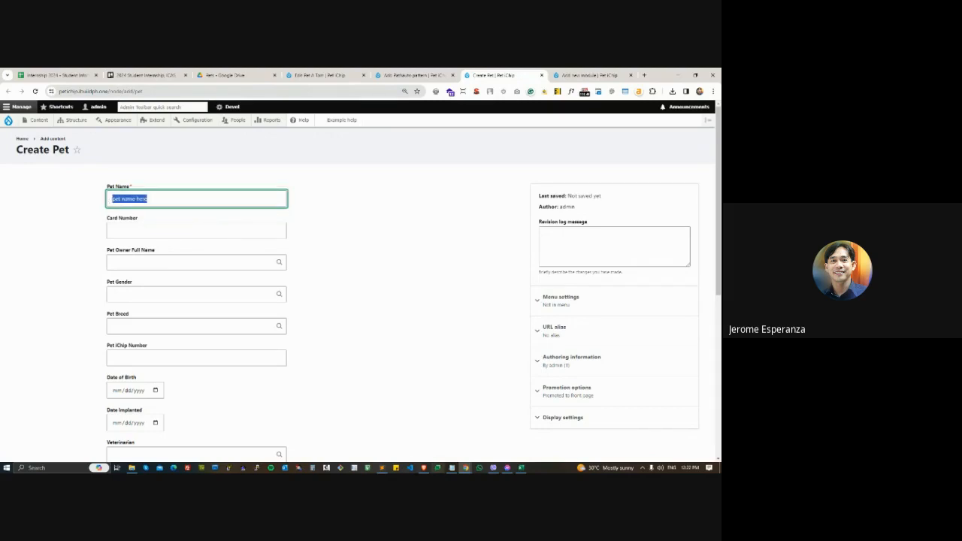
# - Add the line "/pets/pet name here" below /pets/title field in the Notepad document
pyautogui.click(452, 468)
pyautogui.click(366, 320)
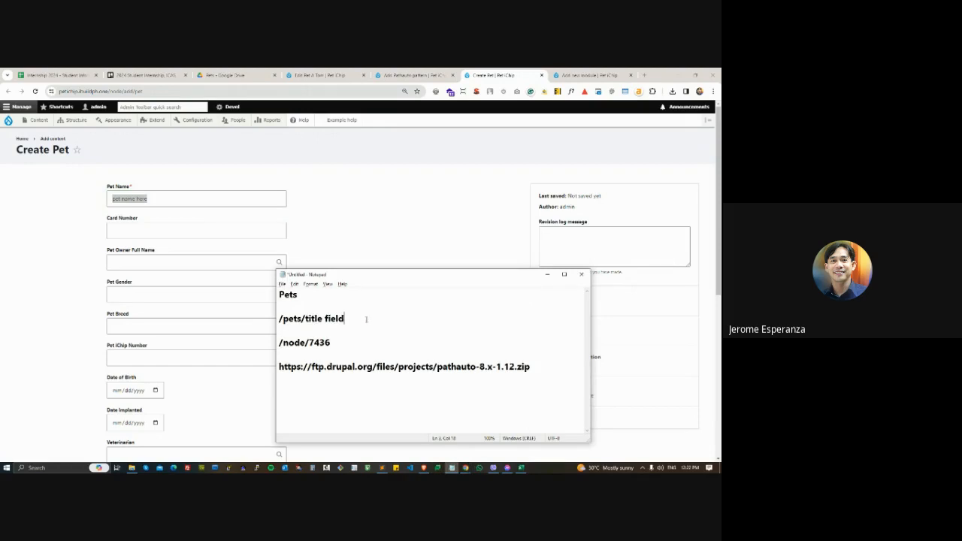
pyautogui.press('Return')
pyautogui.write('/pe')
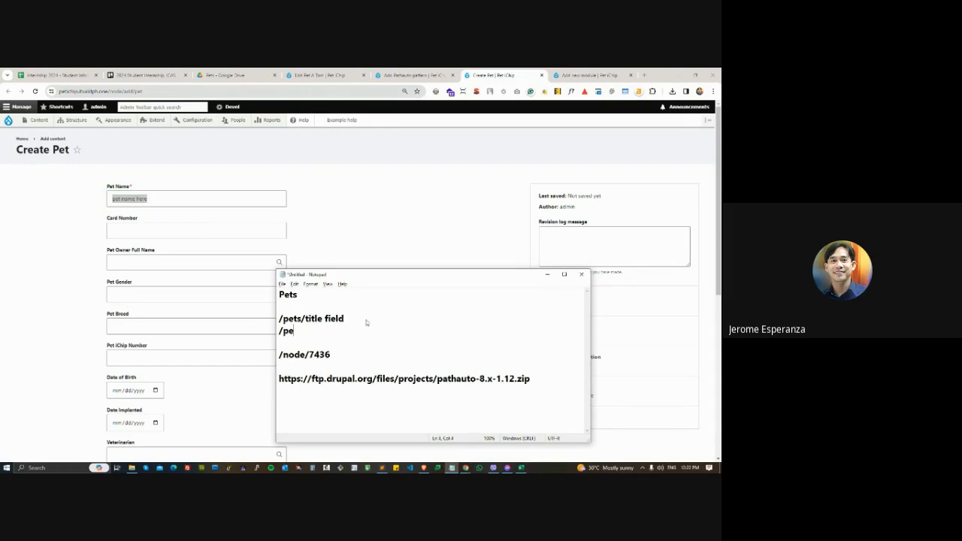
pyautogui.write('ts/')
pyautogui.hotkey('ctrl', 'v')
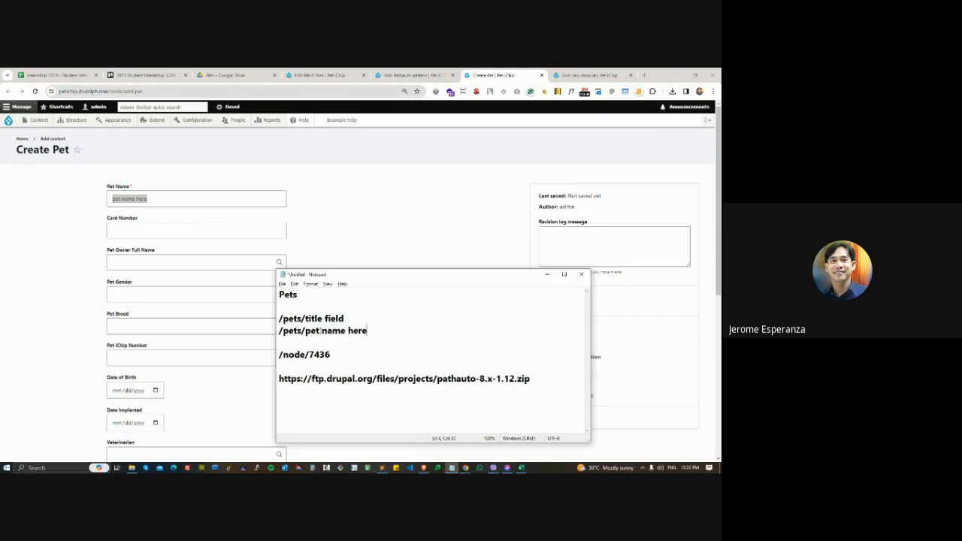
# - Replace the spaces in the Notepad example path with hyphens so it reads /pets/pet-name-here
pyautogui.press('Delete')
pyautogui.write('-')
pyautogui.press('BackSpace')
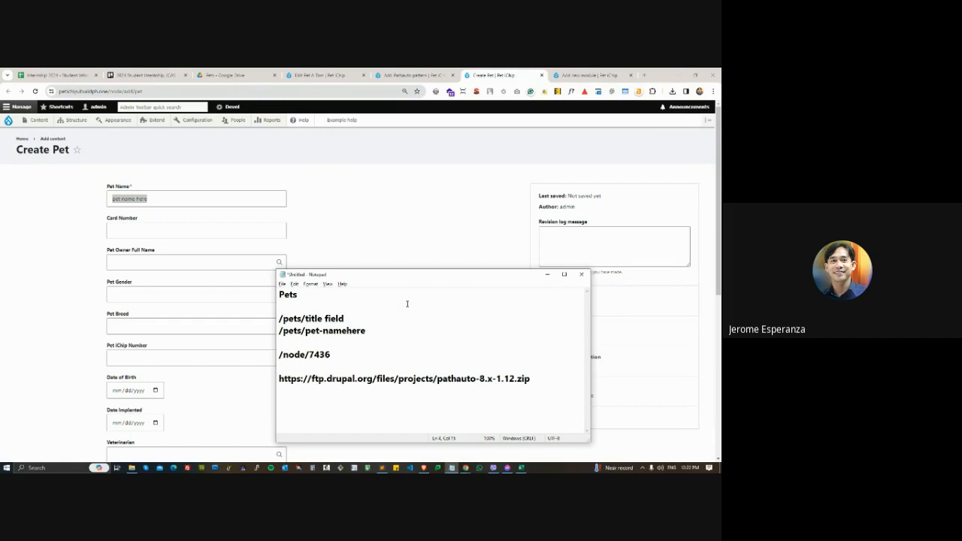
pyautogui.write('-')
# - Compare the path pattern field with the highlighted /pet-name-here part of the Notepad example, dismissing the notifications
pyautogui.moveTo(365, 330); pyautogui.dragTo(294, 319)
pyautogui.click(413, 75)
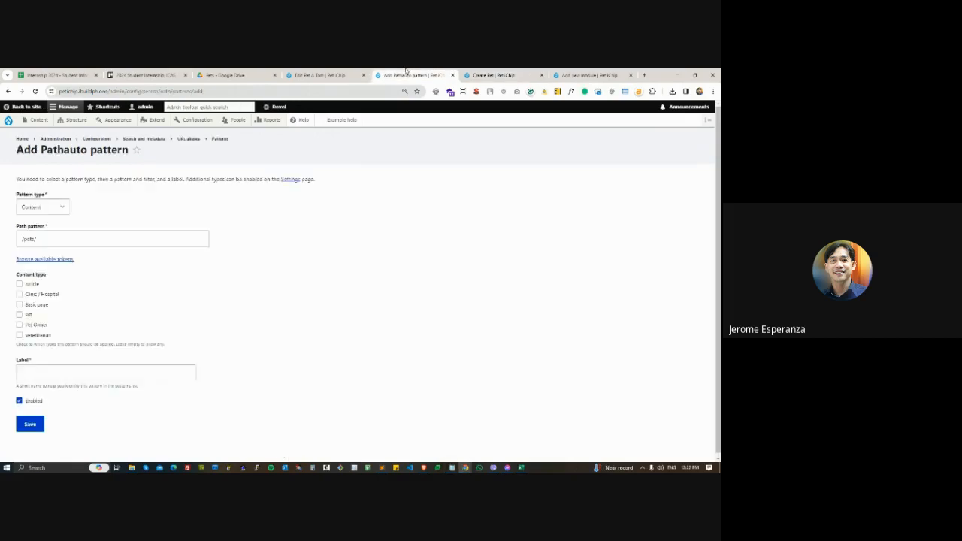
pyautogui.click(43, 238)
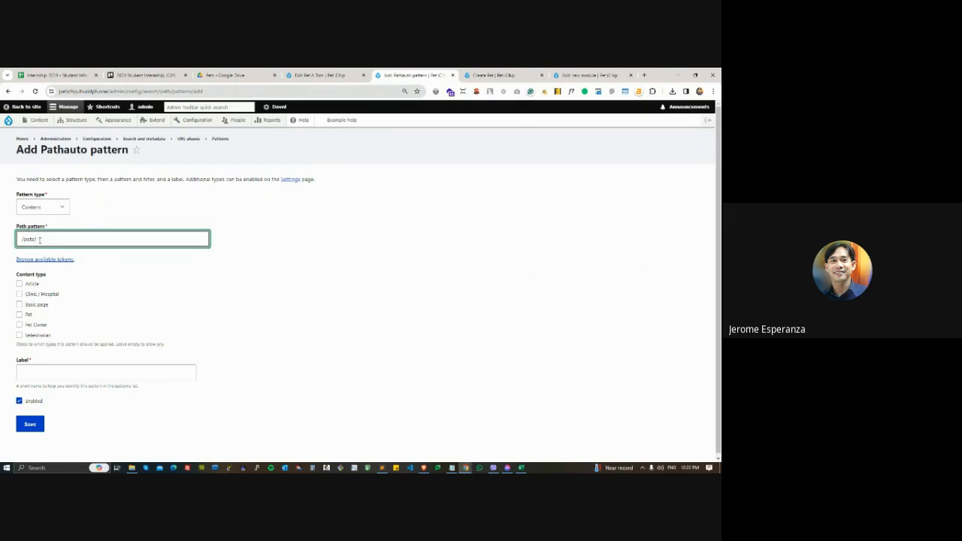
pyautogui.hotkey('alt', 'Tab')
pyautogui.moveTo(371, 331); pyautogui.dragTo(303, 333)
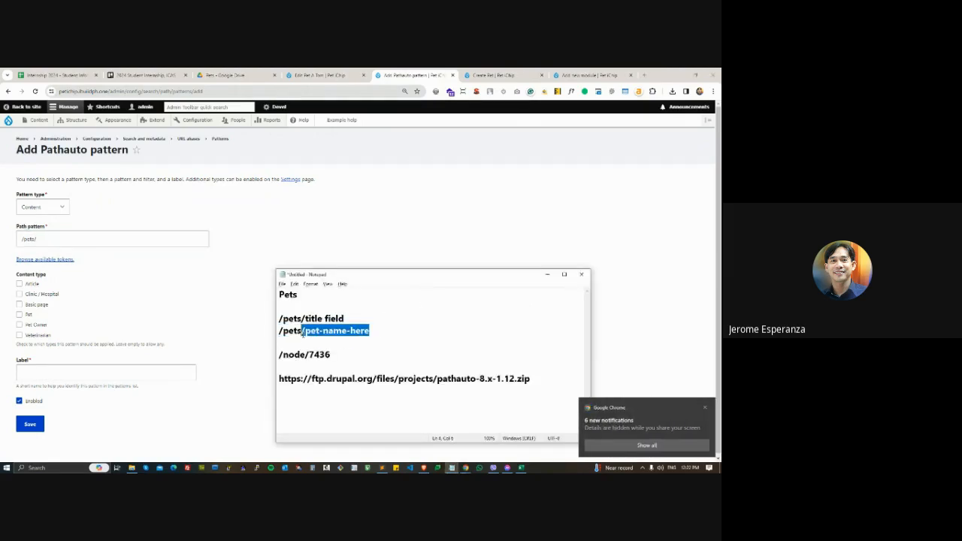
pyautogui.click(705, 408)
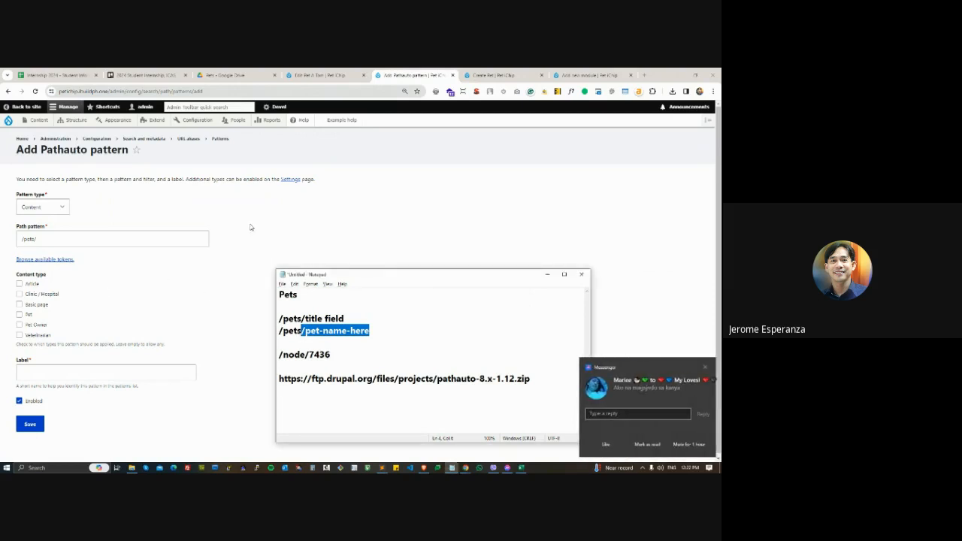
pyautogui.click(705, 367)
pyautogui.click(503, 207)
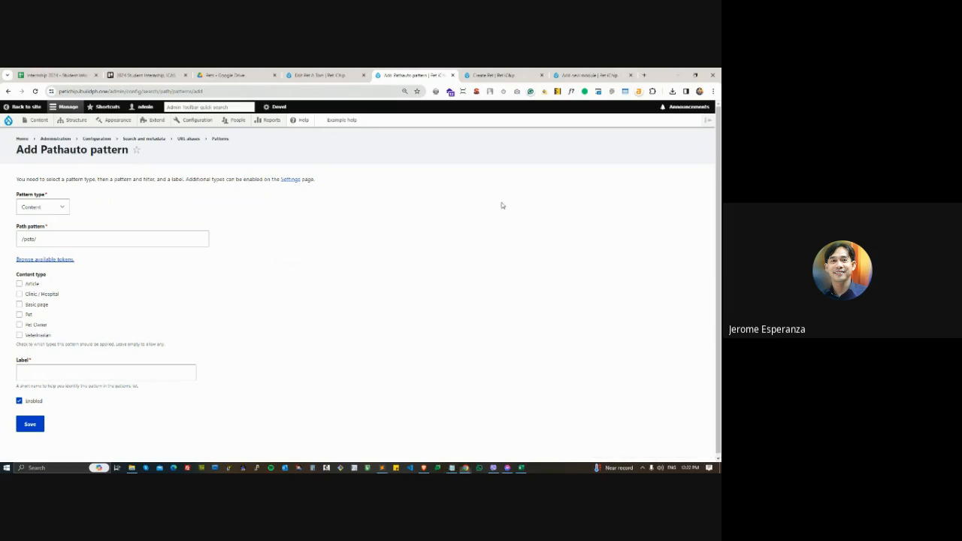
# - Open the available tokens for the path pattern and quit Messenger to stop its notifications
pyautogui.click(55, 261)
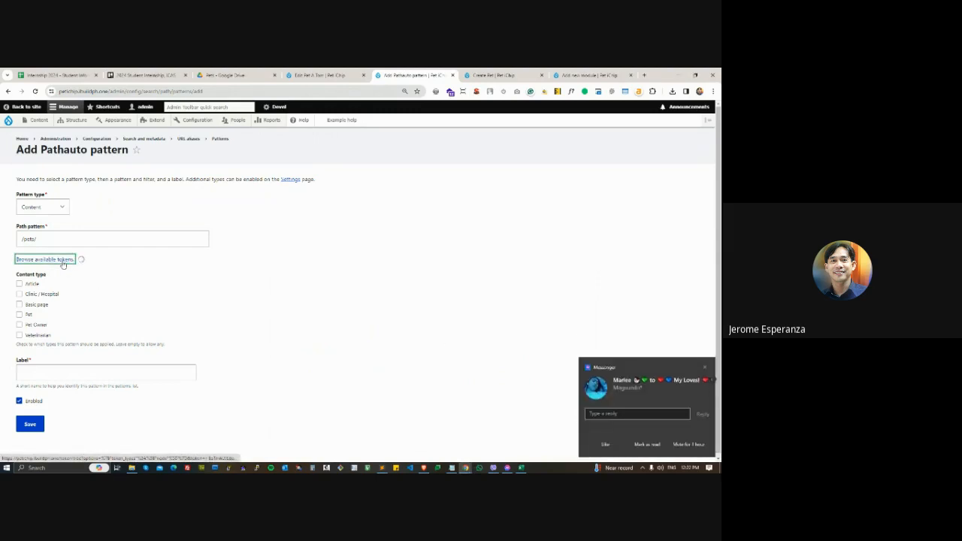
pyautogui.click(705, 367)
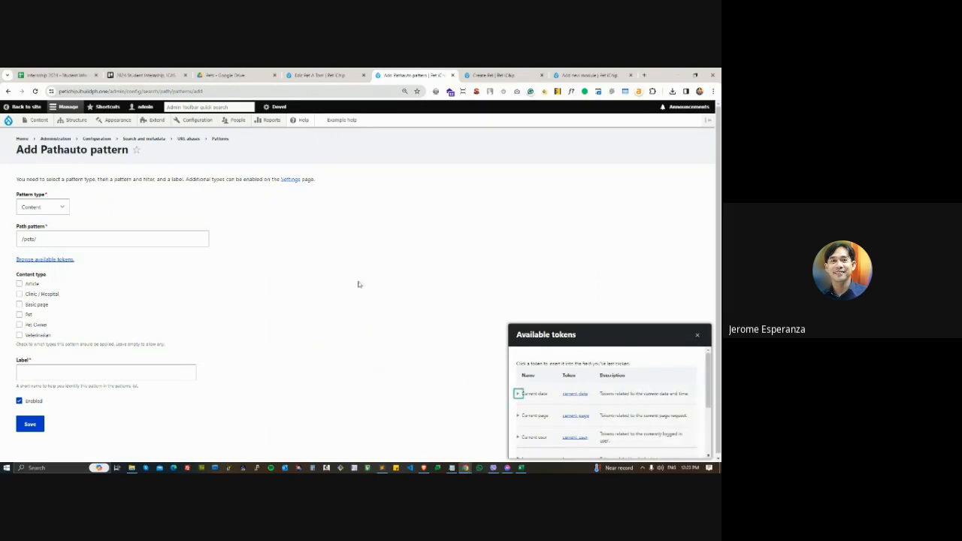
pyautogui.click(643, 467)
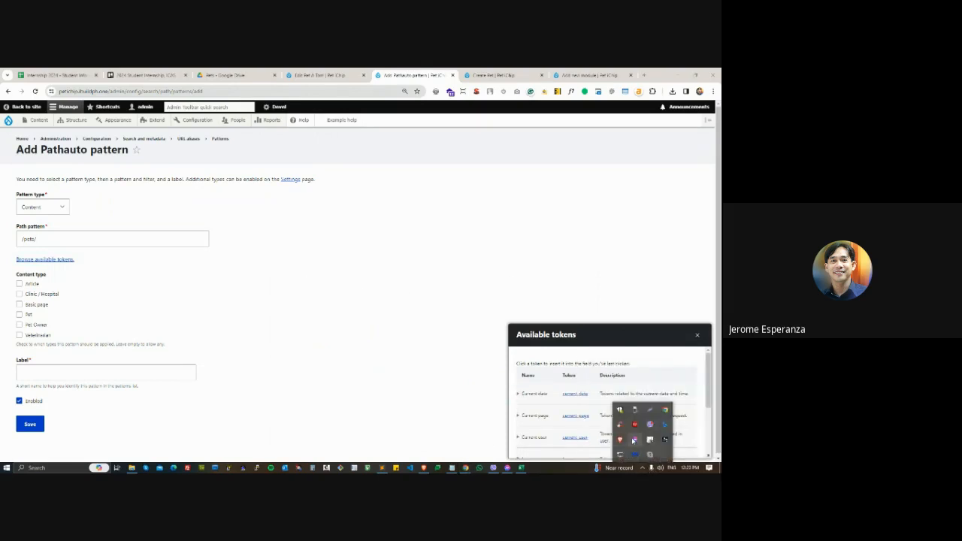
pyautogui.rightClick(639, 440)
pyautogui.click(650, 454)
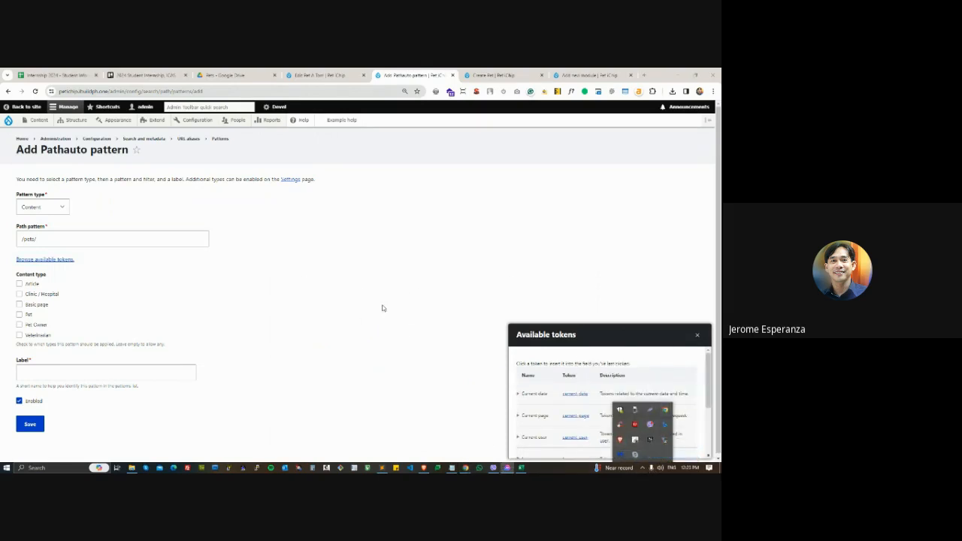
# - Move the Available tokens dialog to the middle of the page and enlarge its height and width
pyautogui.click(620, 340)
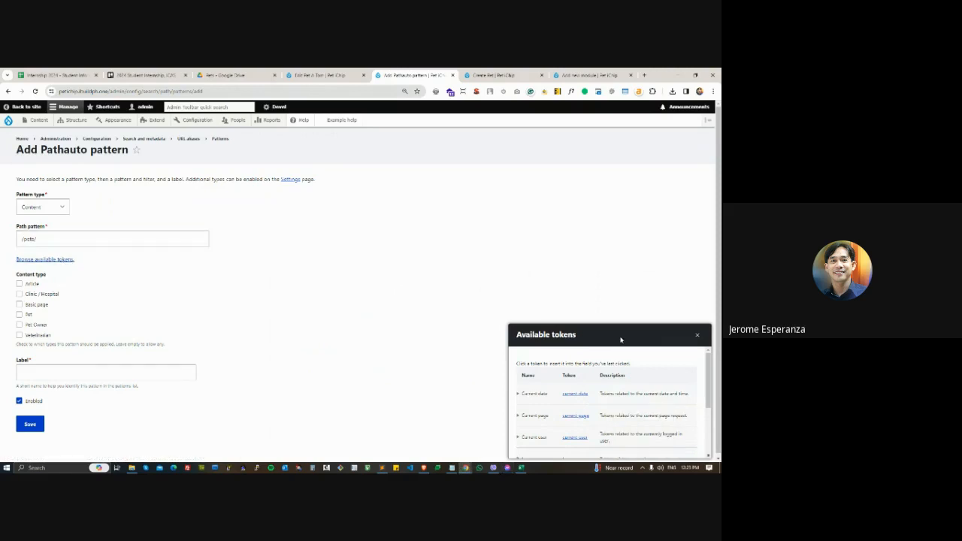
pyautogui.moveTo(621, 339); pyautogui.dragTo(293, 184)
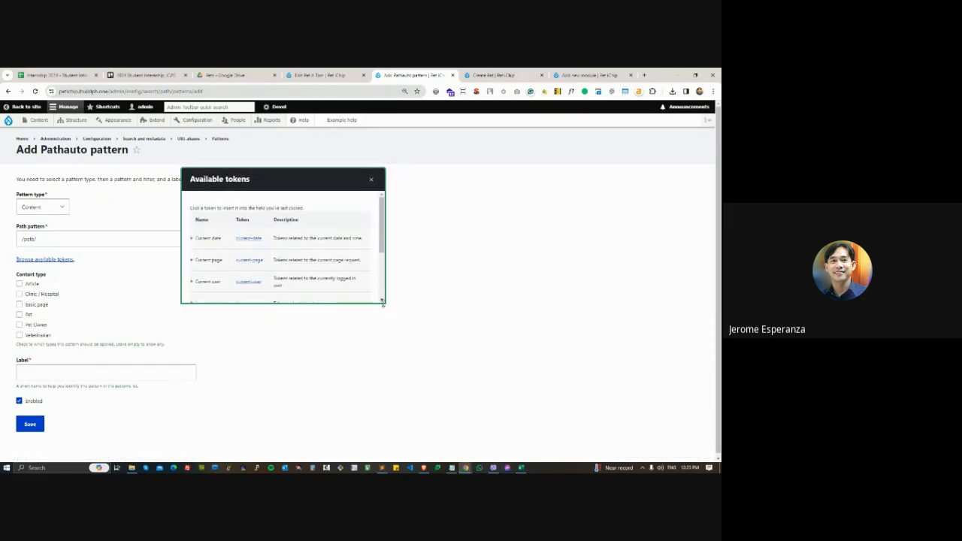
pyautogui.moveTo(384, 304); pyautogui.dragTo(409, 388)
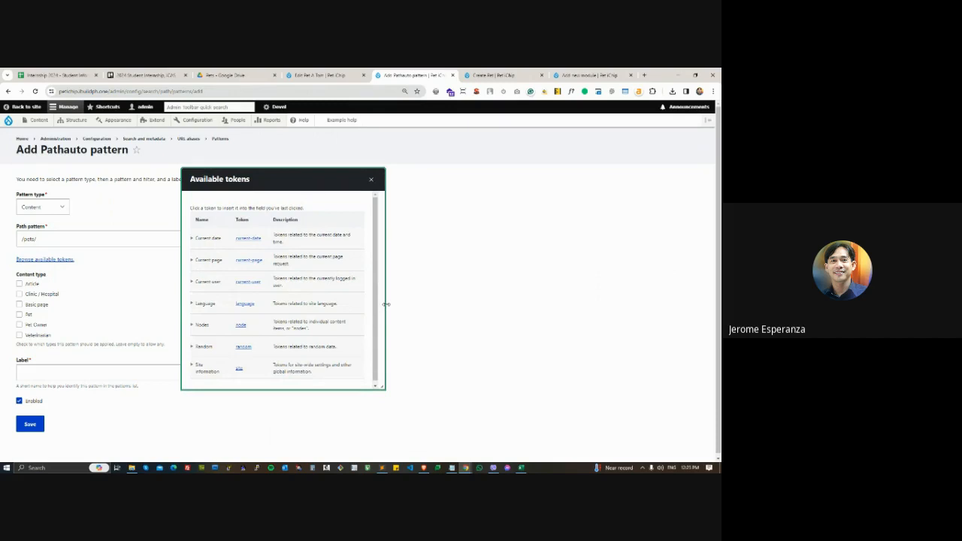
pyautogui.moveTo(386, 303); pyautogui.dragTo(636, 302)
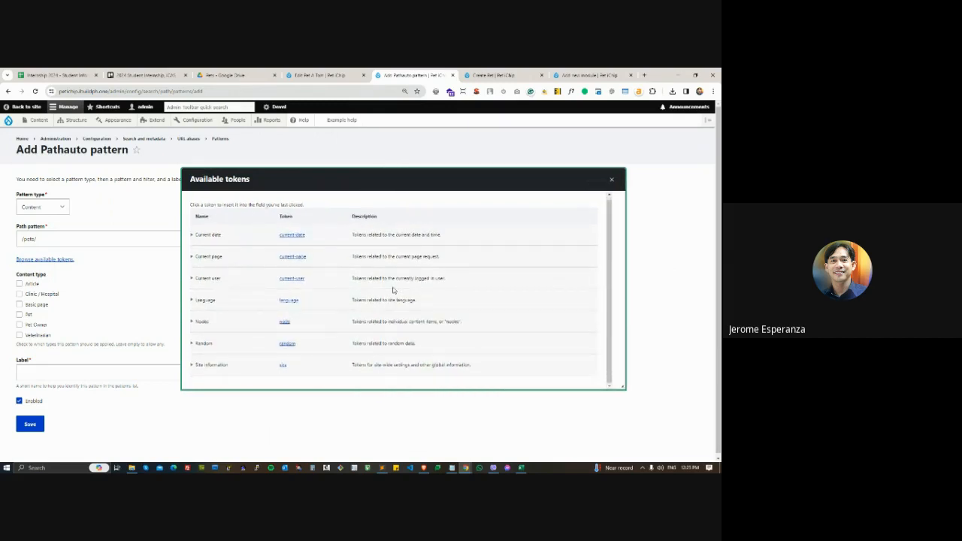
# - Expand the Nodes token group and look through its tokens for one that matches the pet's name
pyautogui.doubleClick(287, 216)
pyautogui.click(193, 322)
pyautogui.scroll(-1, 249, 311)
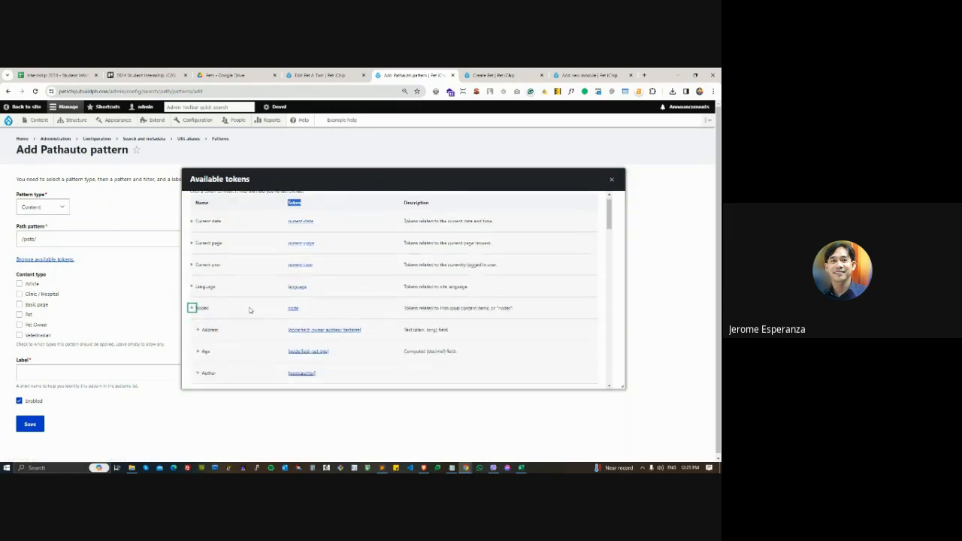
pyautogui.scroll(-1, 250, 311)
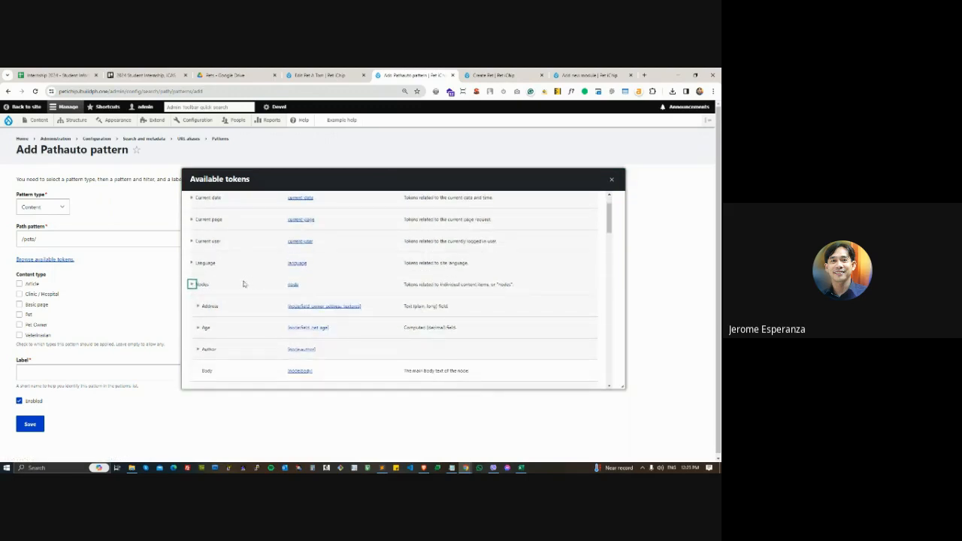
pyautogui.scroll(-2, 238, 284)
pyautogui.scroll(-2, 362, 310)
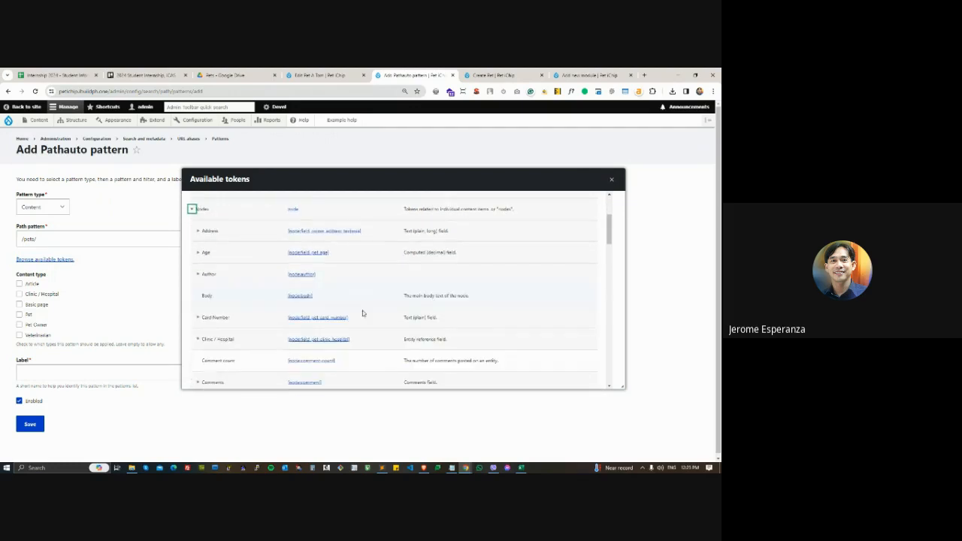
pyautogui.scroll(-2, 249, 313)
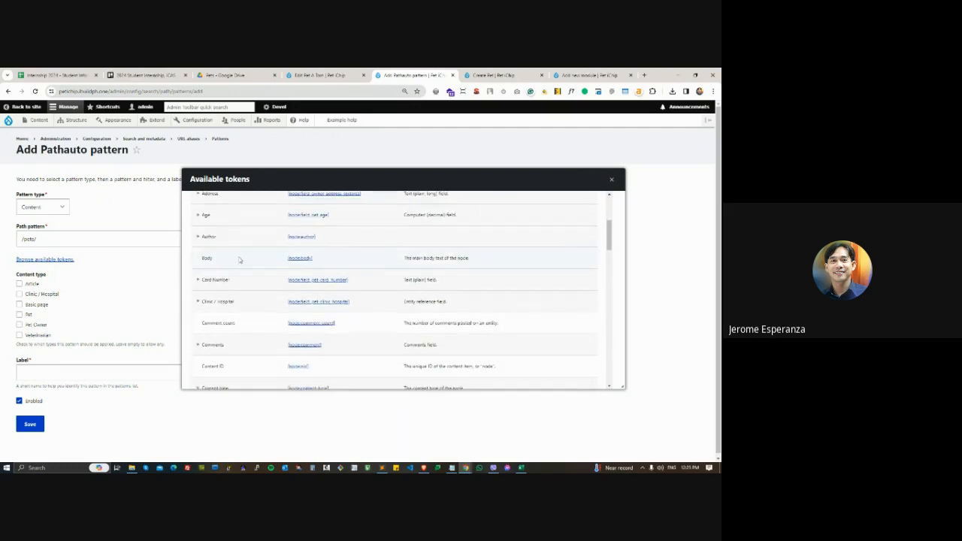
pyautogui.scroll(2, 236, 266)
pyautogui.scroll(-5, 247, 273)
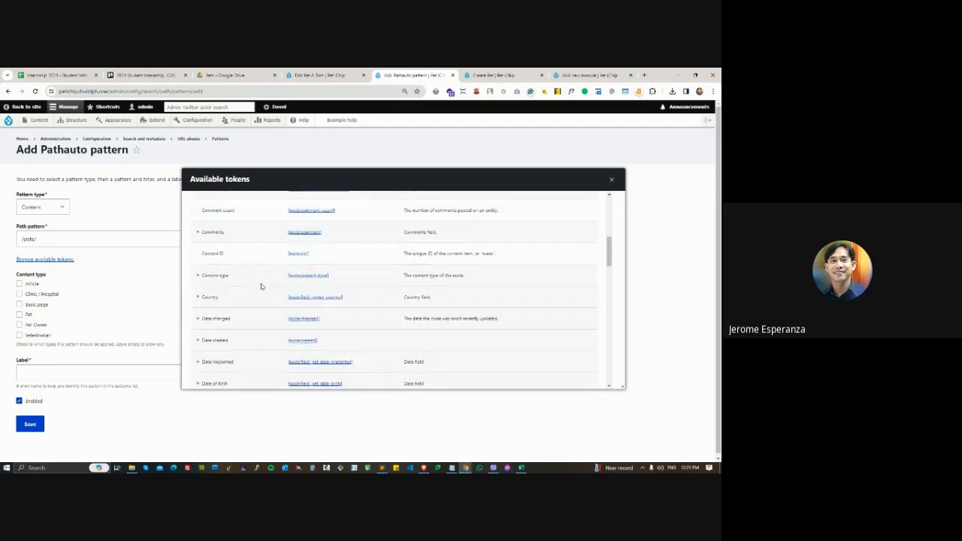
pyautogui.scroll(-5, 261, 301)
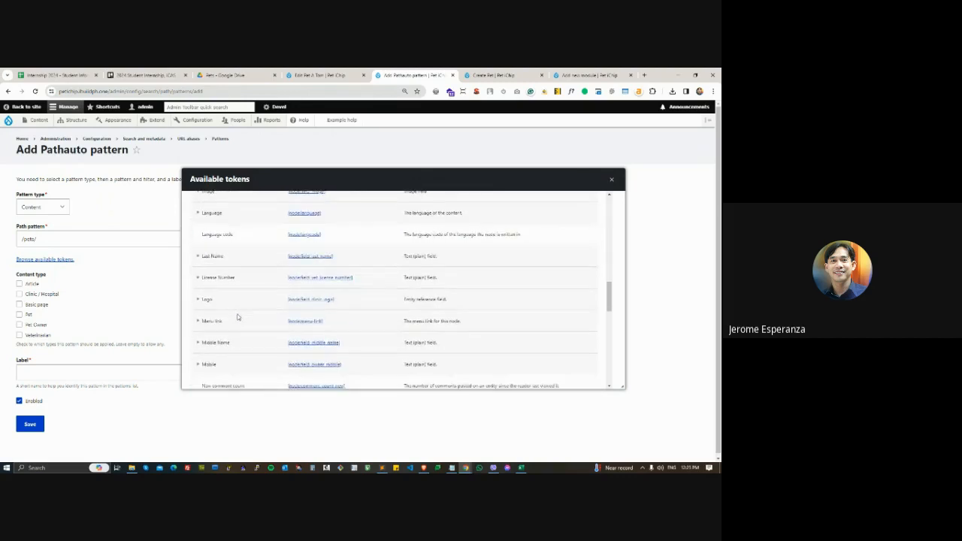
# - Check the Pet Name field on the Create Pet form, then return to the Pathauto pattern's available tokens
pyautogui.click(502, 75)
pyautogui.moveTo(97, 186); pyautogui.dragTo(133, 187)
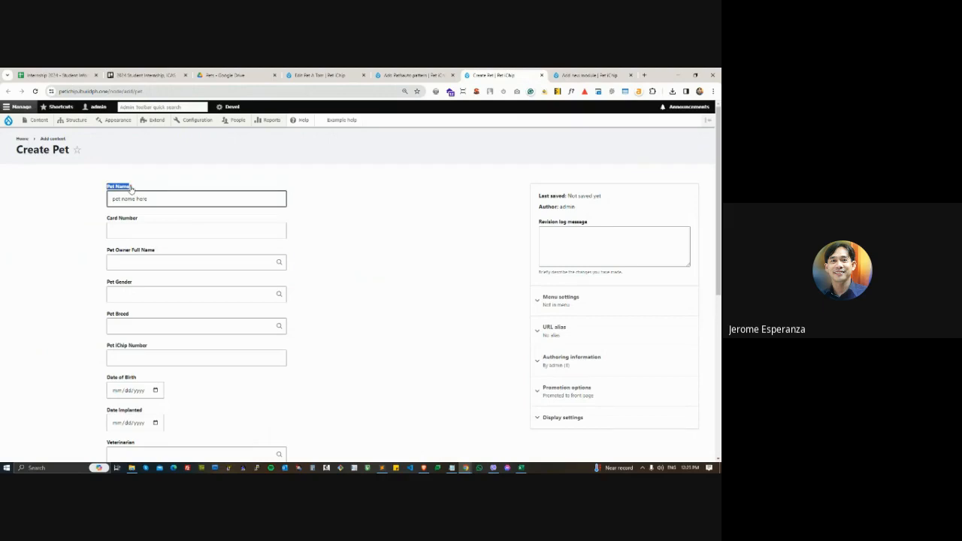
pyautogui.click(135, 198)
pyautogui.click(414, 75)
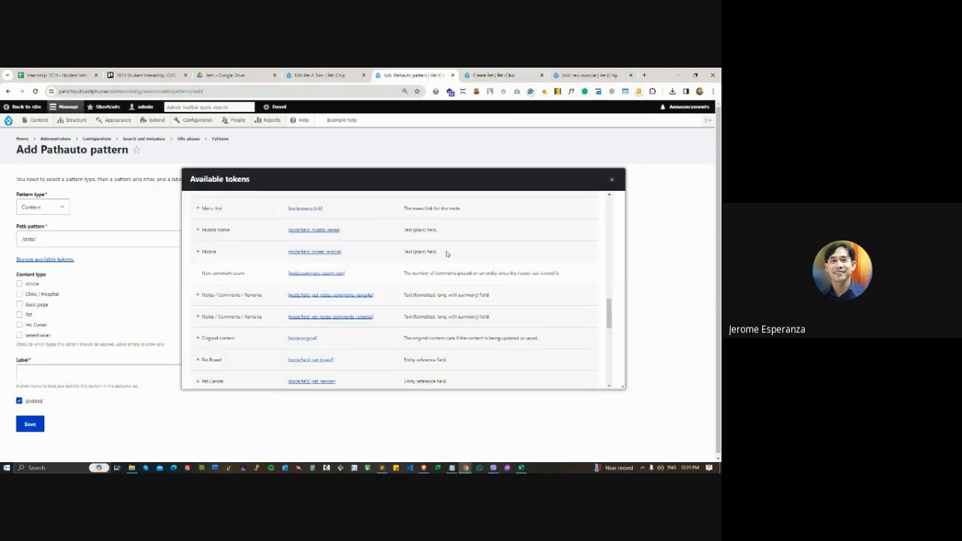
# - Insert the node Title token after /pets/ in the path pattern and close the Available tokens dialog
pyautogui.scroll(-3, 280, 329)
pyautogui.scroll(-5, 280, 329)
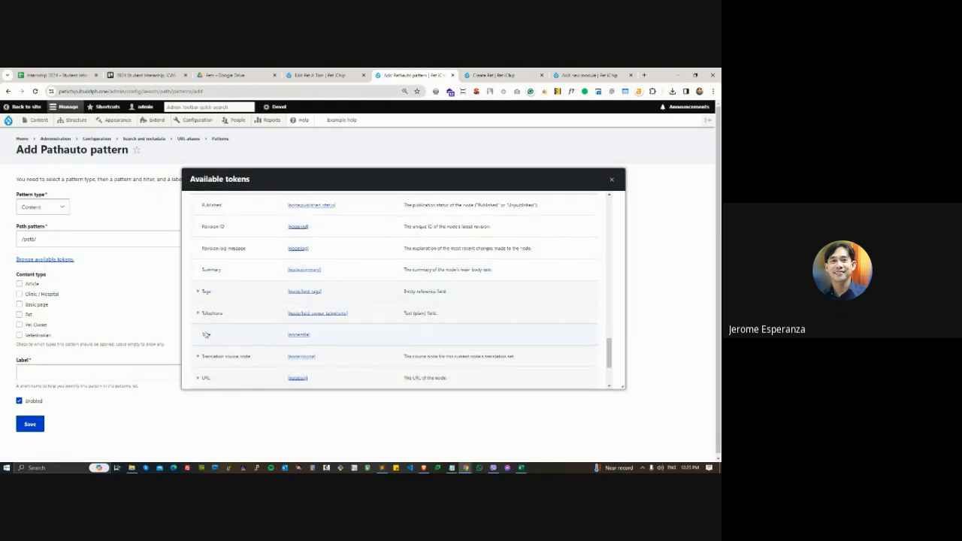
pyautogui.click(34, 240)
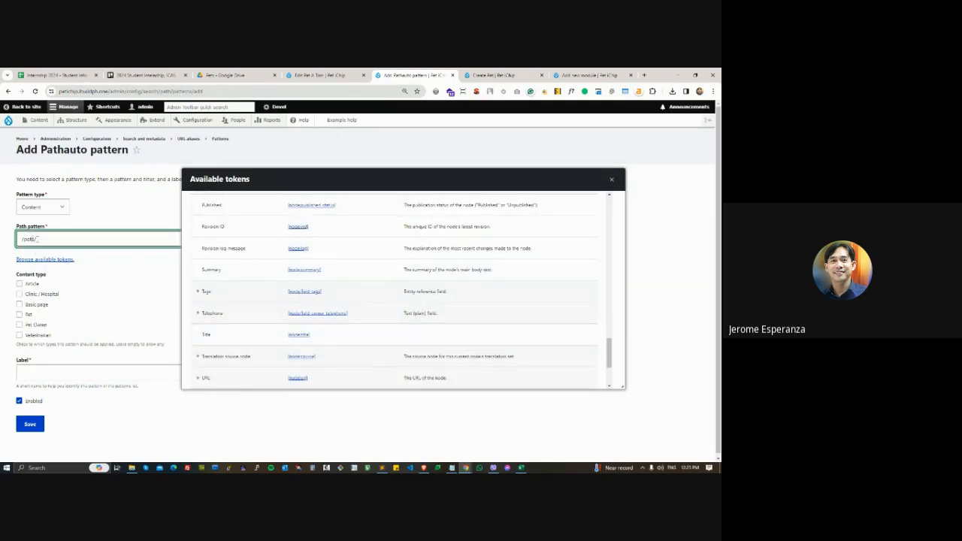
pyautogui.click(299, 335)
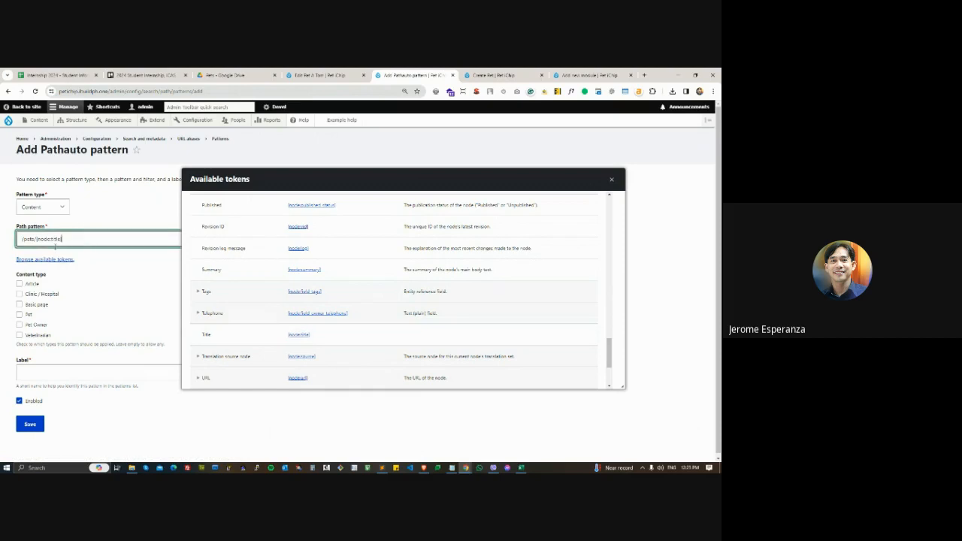
pyautogui.moveTo(36, 239); pyautogui.dragTo(74, 239)
pyautogui.click(75, 240)
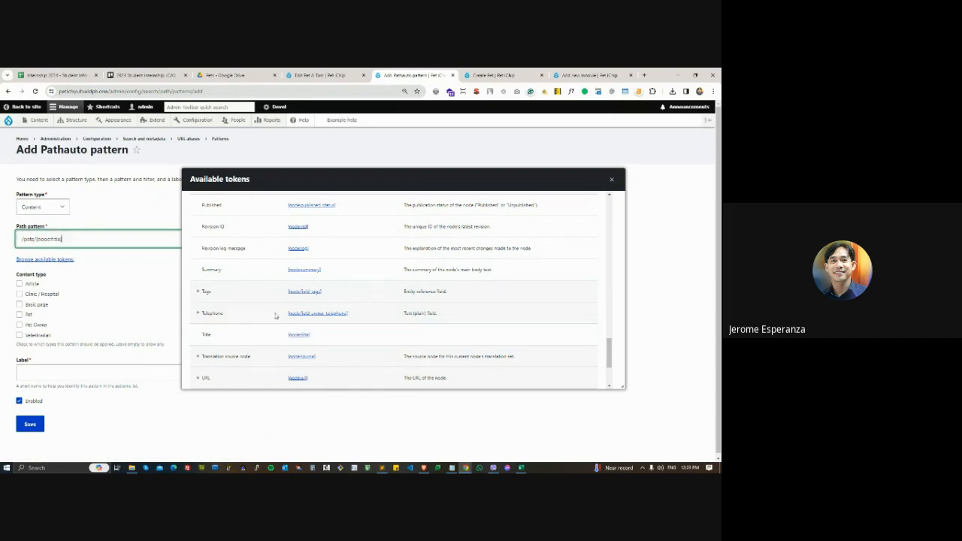
pyautogui.click(612, 179)
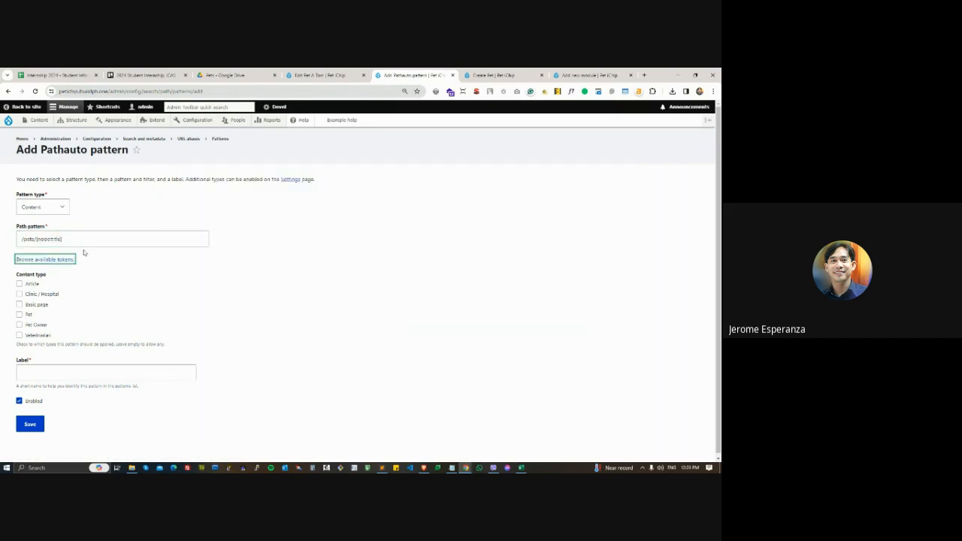
# - Copy the path pattern /pets/[node:title] into Notepad below the /pets/pet-name-here example, followed by blank lines
pyautogui.moveTo(35, 239); pyautogui.dragTo(9, 246)
pyautogui.hotkey('ctrl', 'c')
pyautogui.click(453, 468)
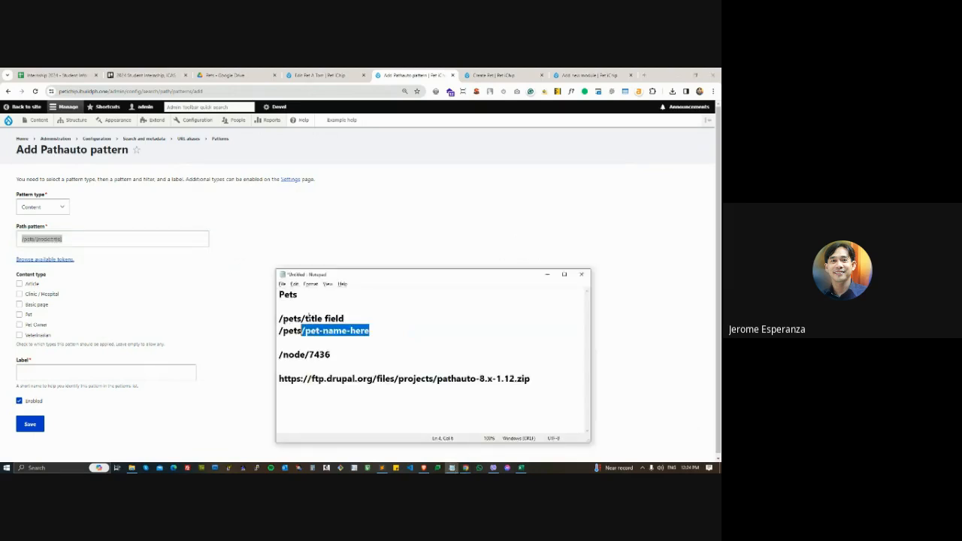
pyautogui.click(308, 313)
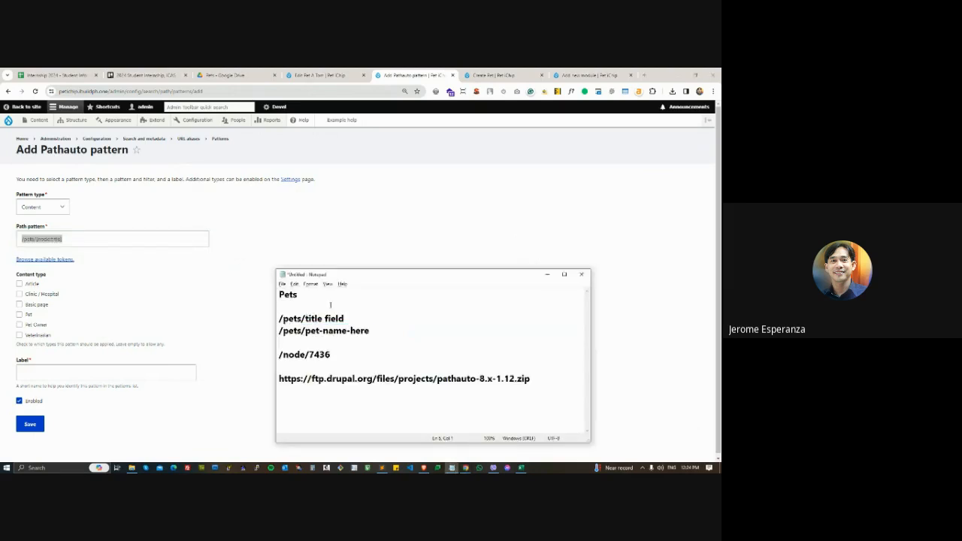
pyautogui.hotkey('ctrl', 'v')
pyautogui.press('Return')
pyautogui.press('Return')
pyautogui.press('Return')
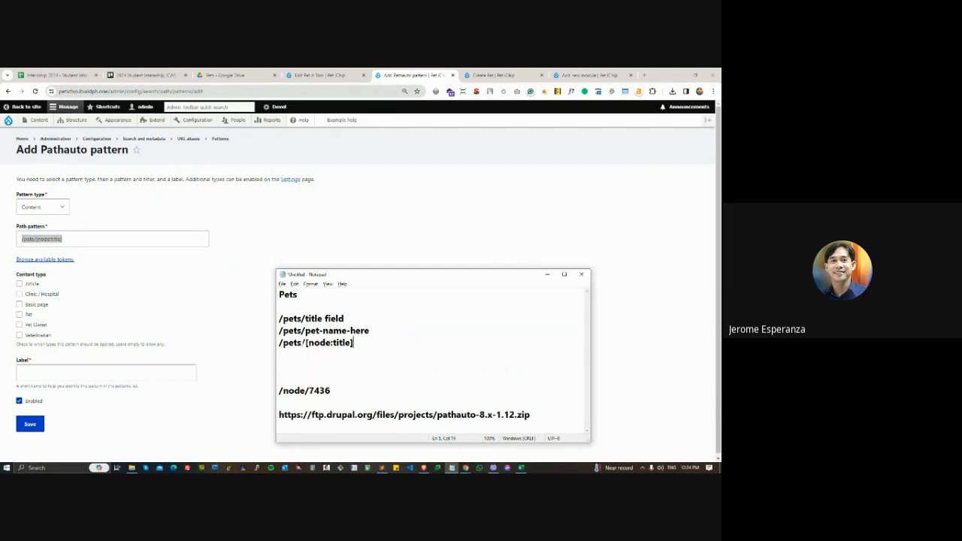
# - Compare the [node:title] token with the title field wording in the Notepad examples, then return to the pattern form
pyautogui.moveTo(304, 343); pyautogui.dragTo(358, 346)
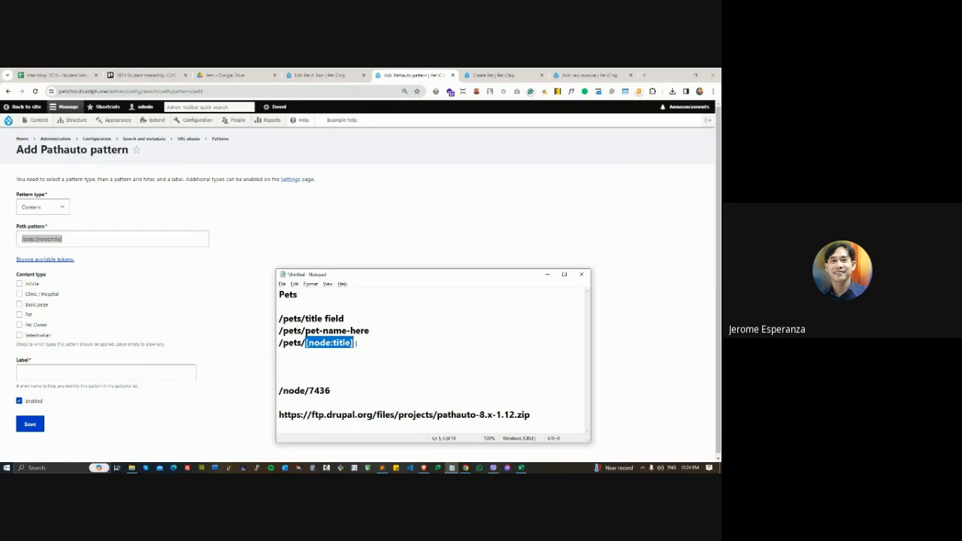
pyautogui.moveTo(312, 320); pyautogui.dragTo(344, 319)
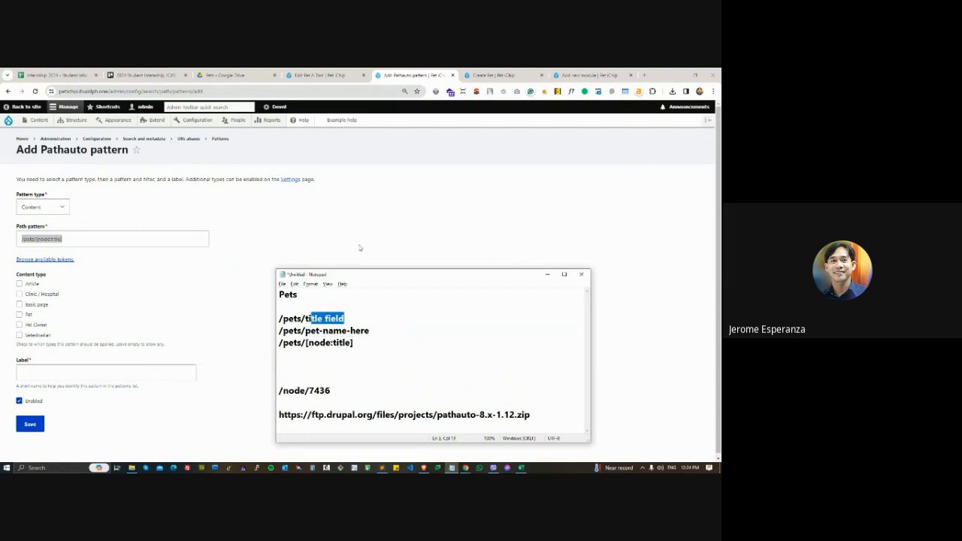
pyautogui.click(314, 226)
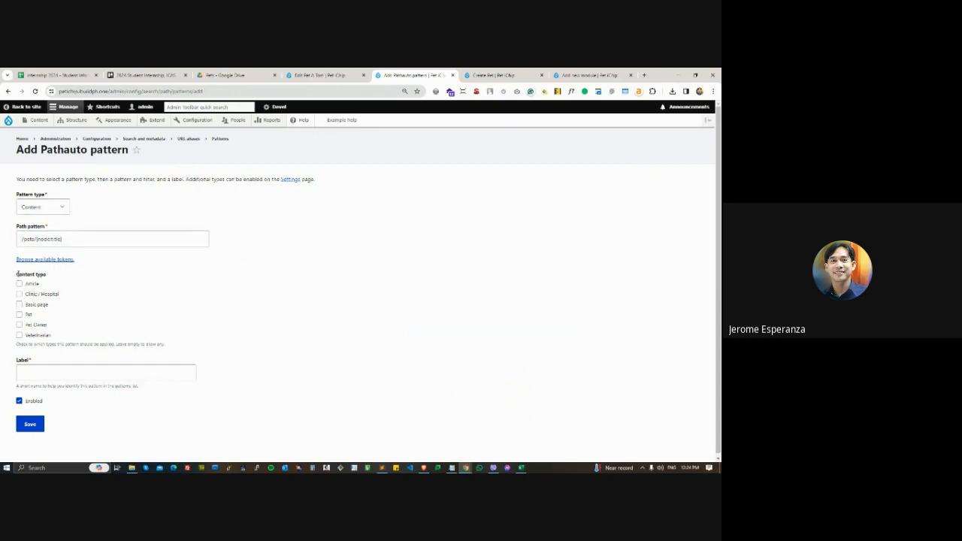
# - Apply the pattern to the Pet content type
pyautogui.tripleClick(16, 275)
pyautogui.click(19, 315)
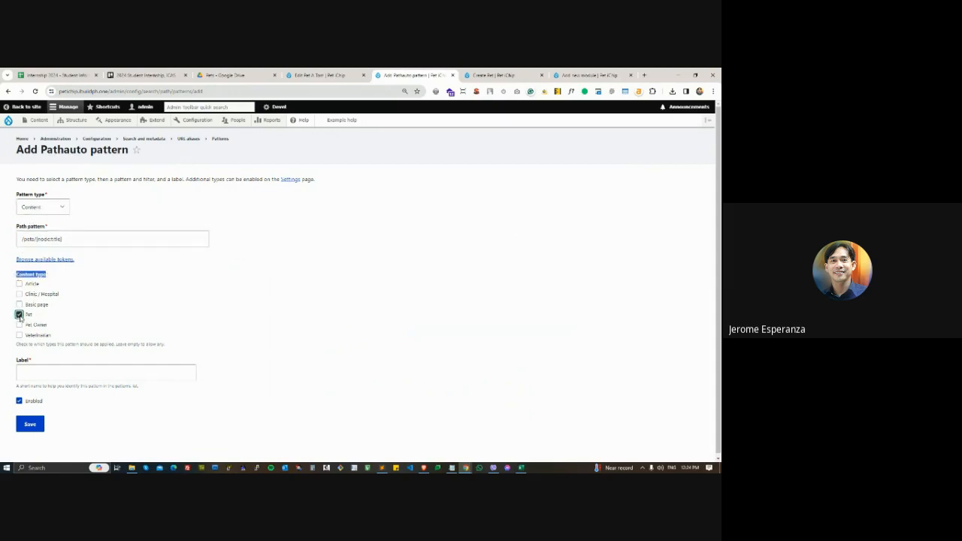
pyautogui.click(82, 319)
# - Add the example path /news/title-news to Notepad below the pets paths
pyautogui.click(451, 468)
pyautogui.click(379, 376)
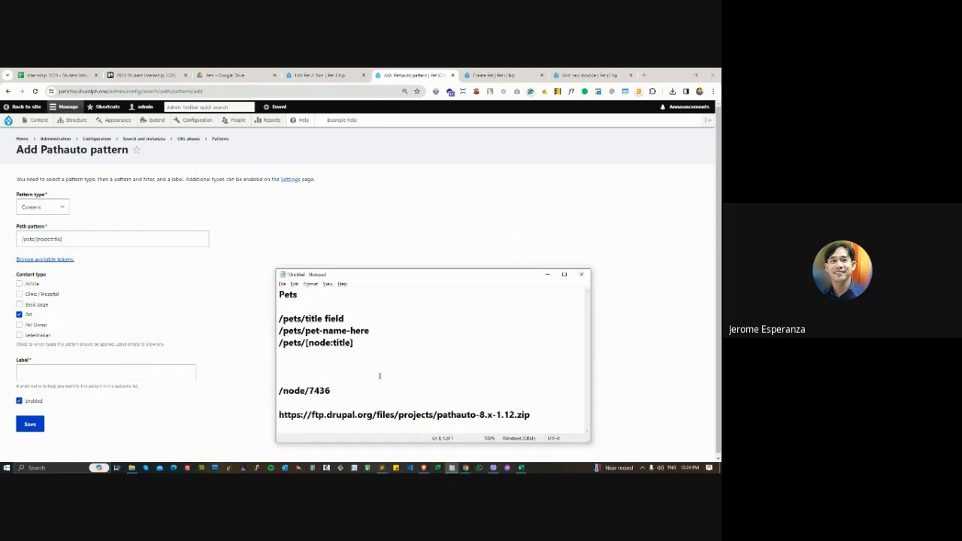
pyautogui.press('Delete')
pyautogui.write('/news')
pyautogui.press('Return')
pyautogui.press('Return')
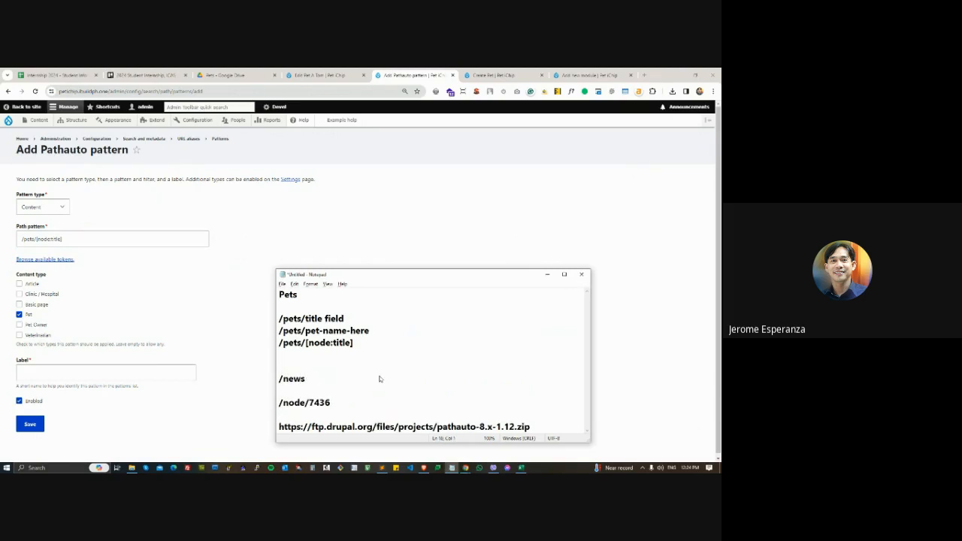
pyautogui.press('Return')
pyautogui.press('Return')
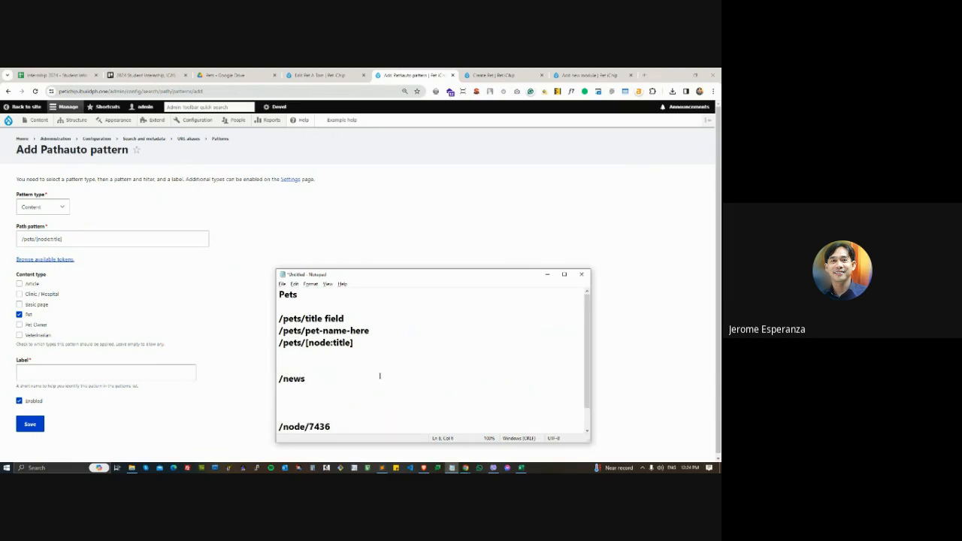
pyautogui.write('title-news')
pyautogui.press('Return')
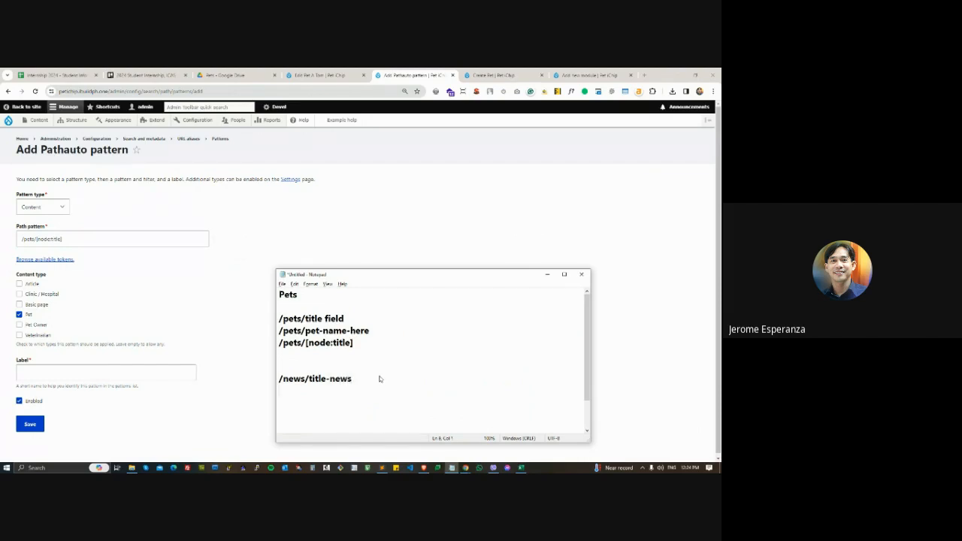
# - Add a second example path, /jobs/title-news, under the news path in Notepad
pyautogui.write('/jobs/title-news')
pyautogui.press('Return')
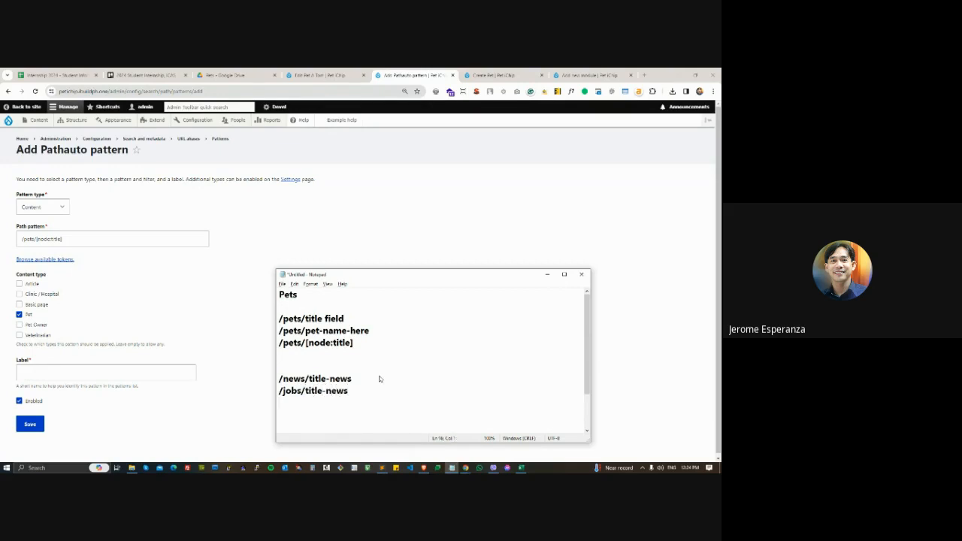
# - Review the pattern types, keeping Content, and add the example path /members/last-name-first-name in Notepad
pyautogui.click(66, 206)
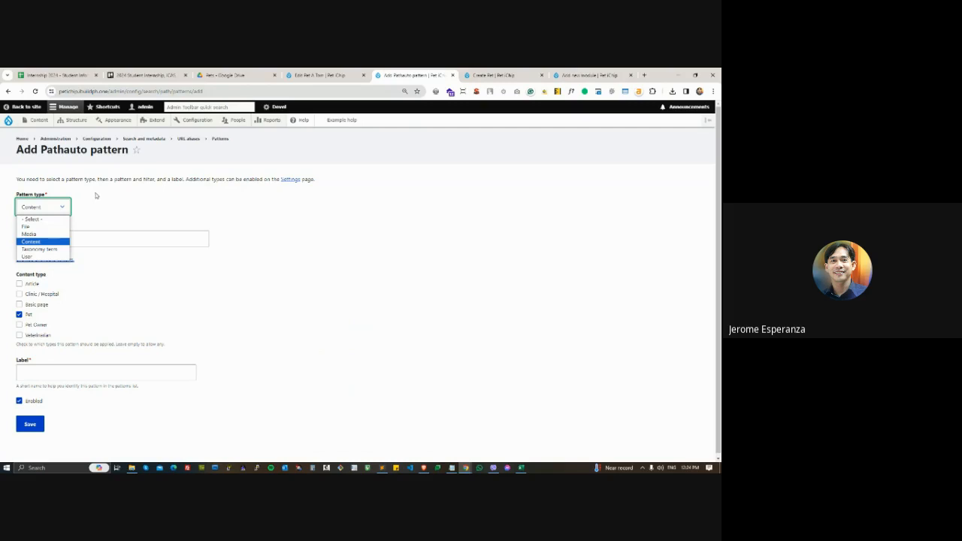
pyautogui.click(33, 241)
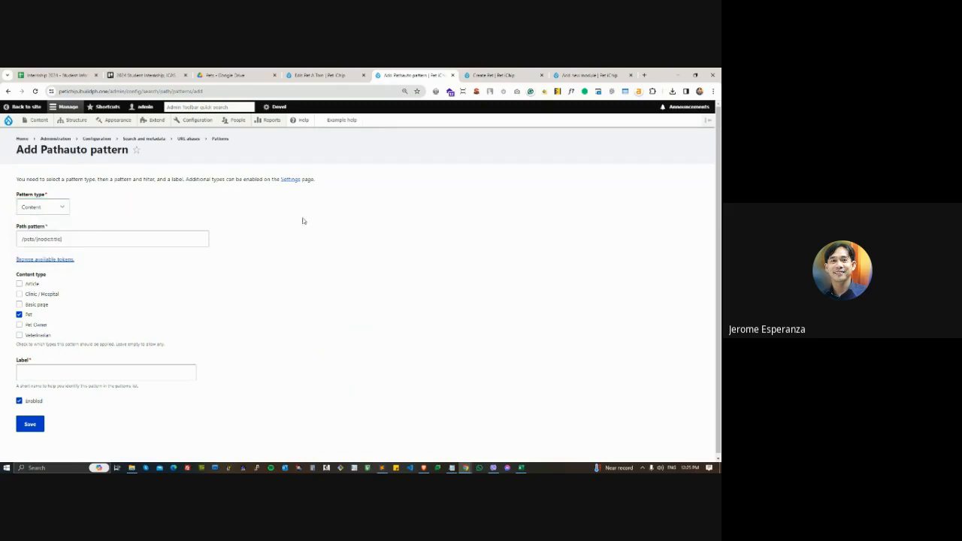
pyautogui.hotkey('alt', 'Tab')
pyautogui.write('/')
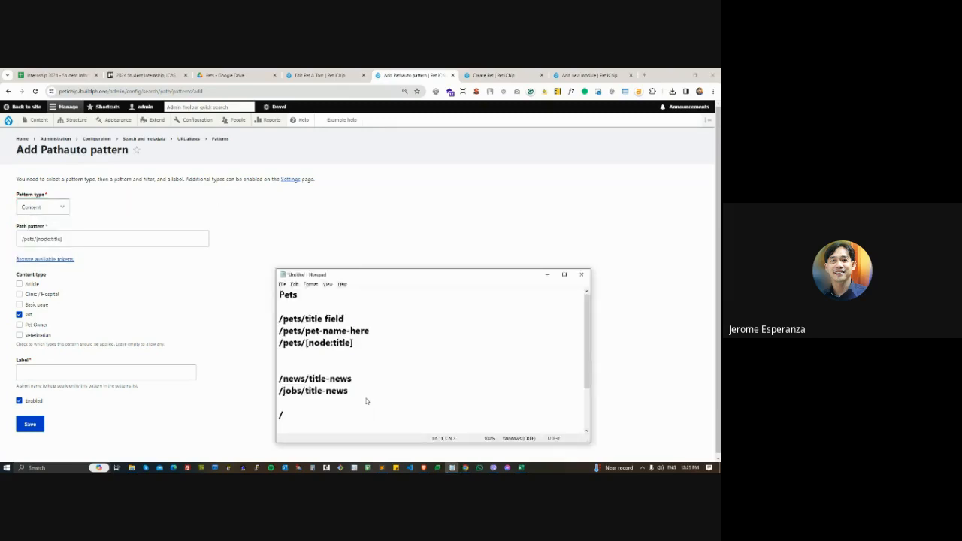
pyautogui.write('members')
pyautogui.write('fi')
pyautogui.press('BackSpace')
pyautogui.press('BackSpace')
pyautogui.write('last-name-first-name')
# - Look at the pattern types again and start a new Notepad example path with /products/ below the members path
pyautogui.click(60, 209)
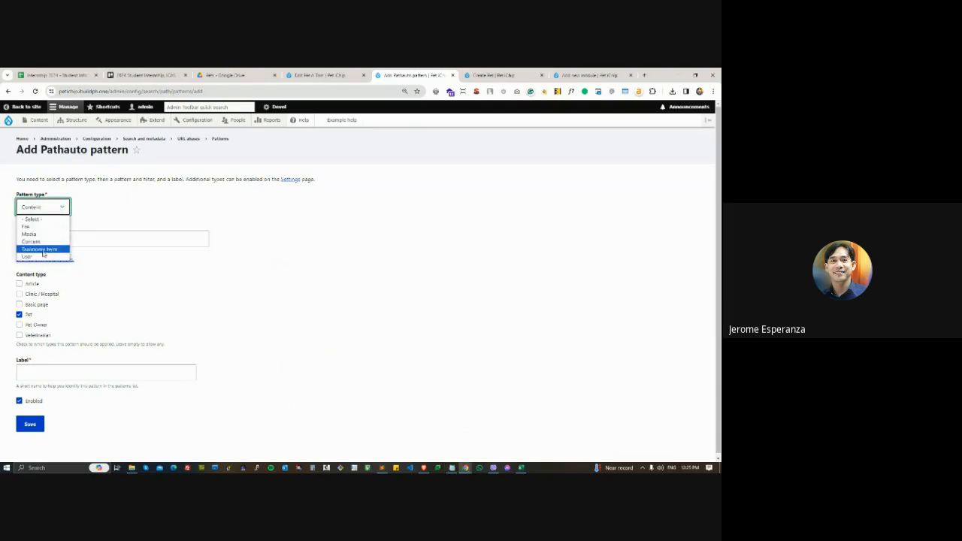
pyautogui.hotkey('alt', 'Tab')
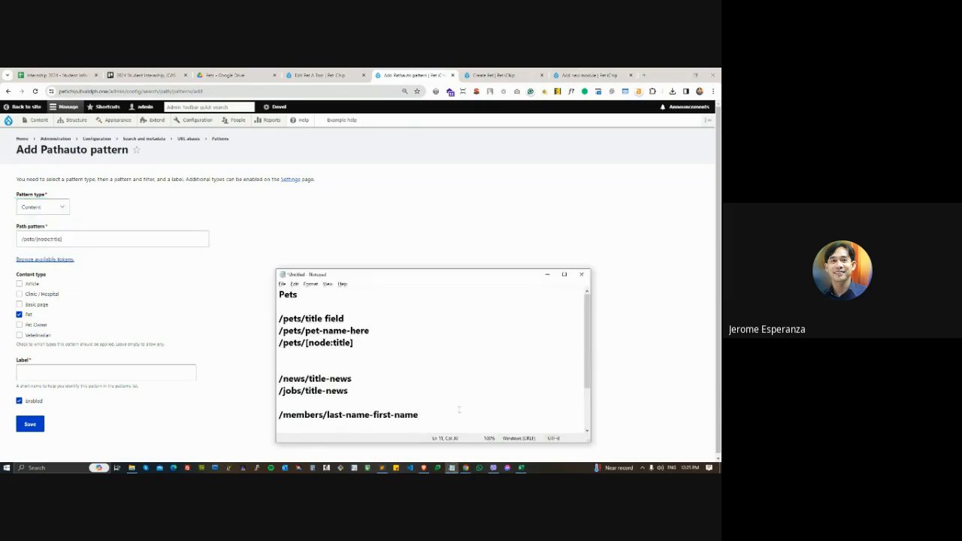
pyautogui.press('Return')
pyautogui.press('Return')
pyautogui.press('Return')
pyautogui.press('Return')
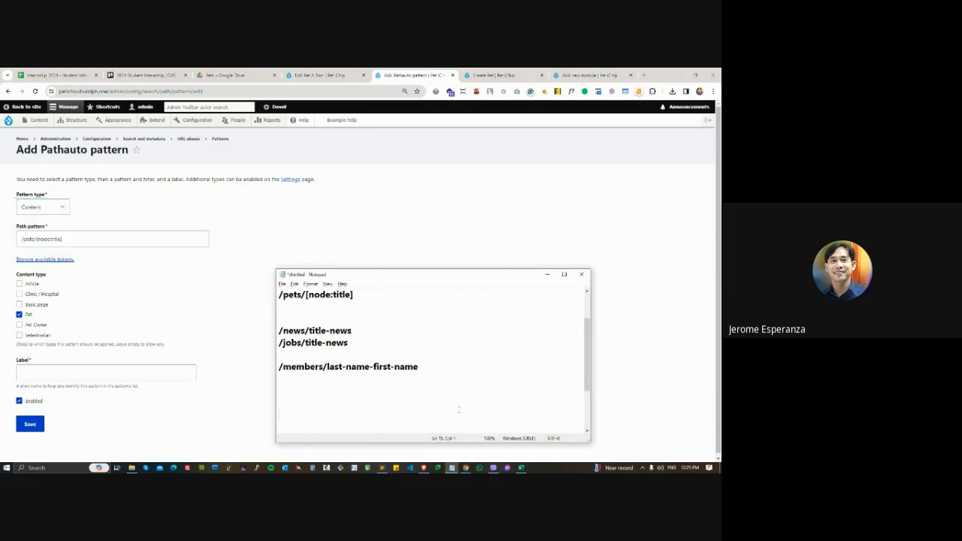
pyautogui.write('/prid')
pyautogui.press('BackSpace')
pyautogui.press('BackSpace')
pyautogui.write('oducts')
# - Compare the /products/ example in Notepad with the /pets/ prefix in the path pattern
pyautogui.moveTo(279, 414); pyautogui.dragTo(343, 415)
pyautogui.click(35, 235)
pyautogui.moveTo(38, 239); pyautogui.dragTo(20, 239)
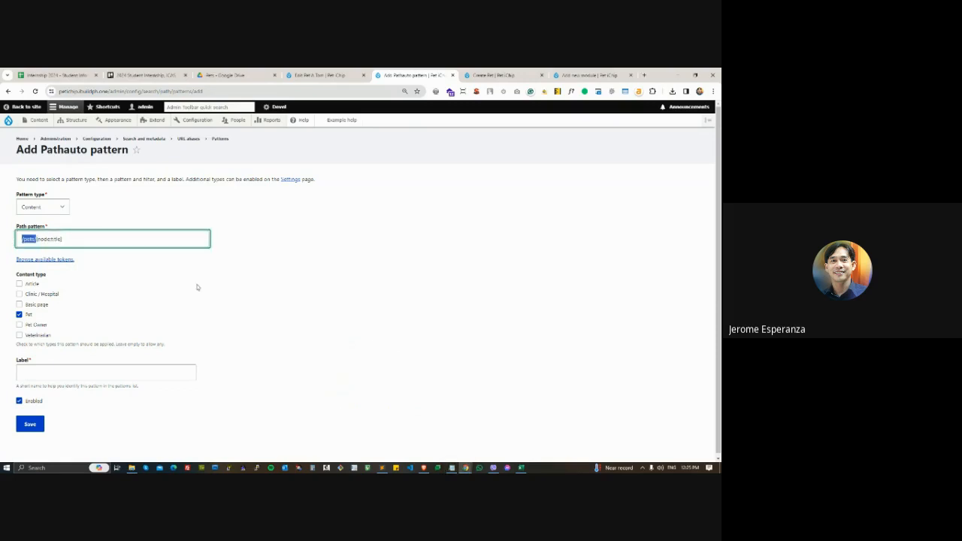
pyautogui.hotkey('alt', 'Tab')
pyautogui.click(354, 421)
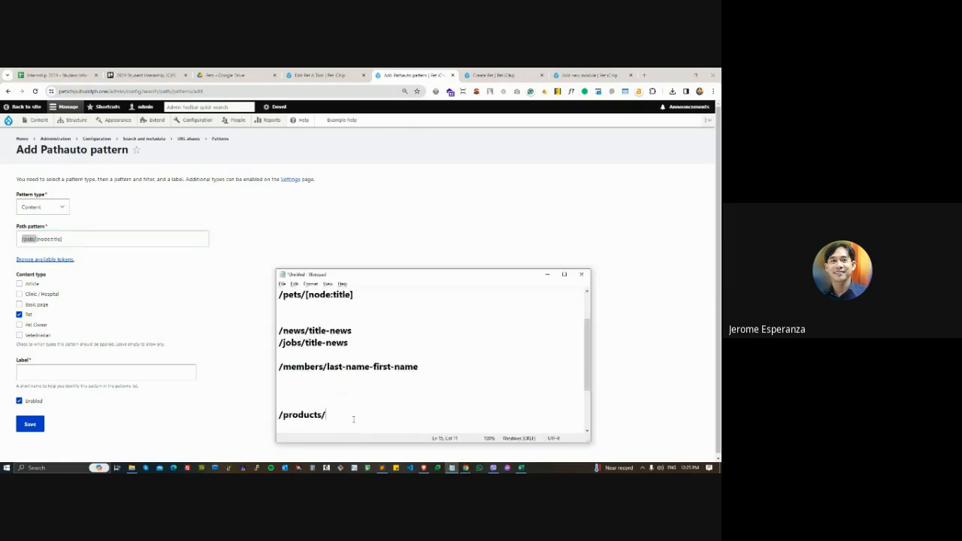
# - Extend the products example path in Notepad to /products/category-1/product-name
pyautogui.write('category-1/')
pyautogui.keyDown('shift'); pyautogui.click(326, 413); pyautogui.keyUp('shift')
pyautogui.click(384, 412)
pyautogui.write('product-name')
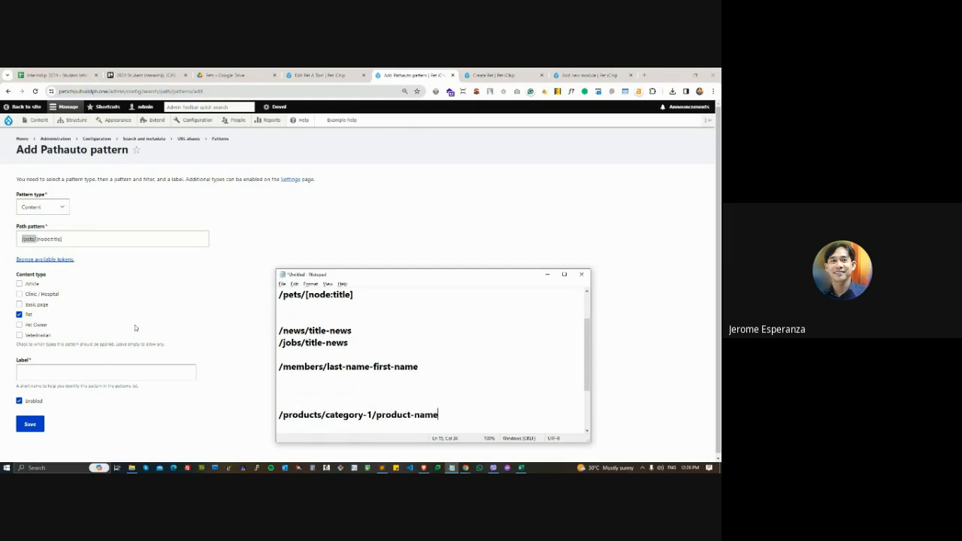
# - Label the Pathauto pattern "Content: Pets"
pyautogui.click(137, 324)
pyautogui.click(39, 369)
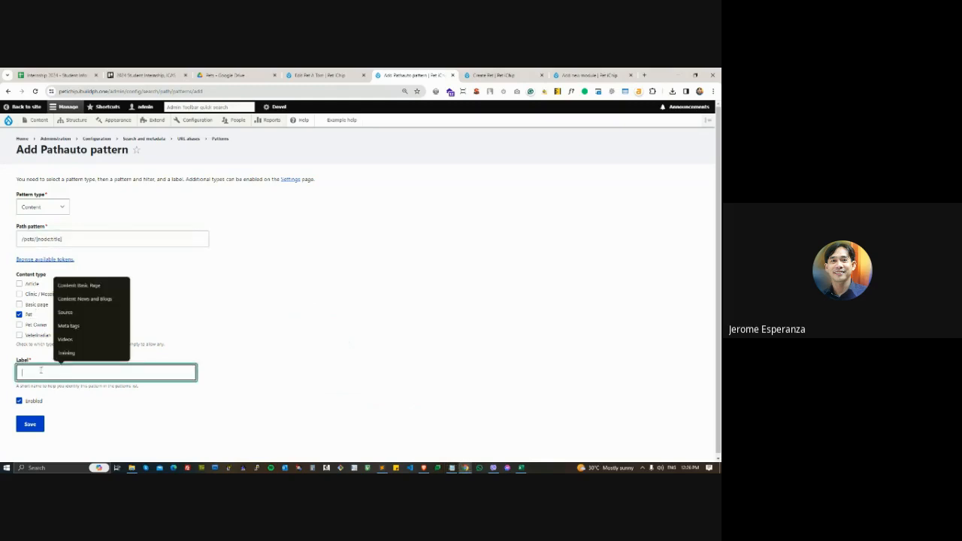
pyautogui.click(347, 321)
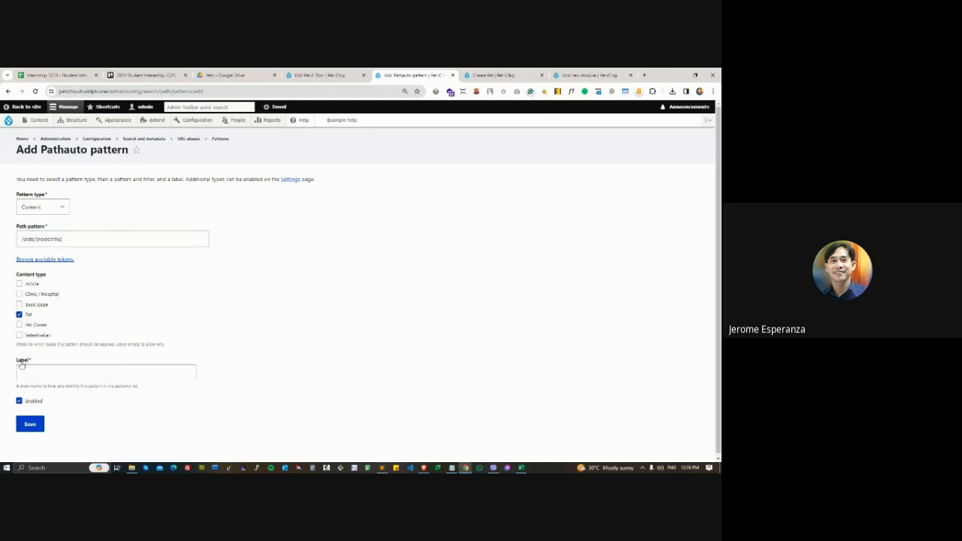
pyautogui.moveTo(14, 358); pyautogui.dragTo(28, 365)
pyautogui.moveTo(40, 150); pyautogui.dragTo(129, 150)
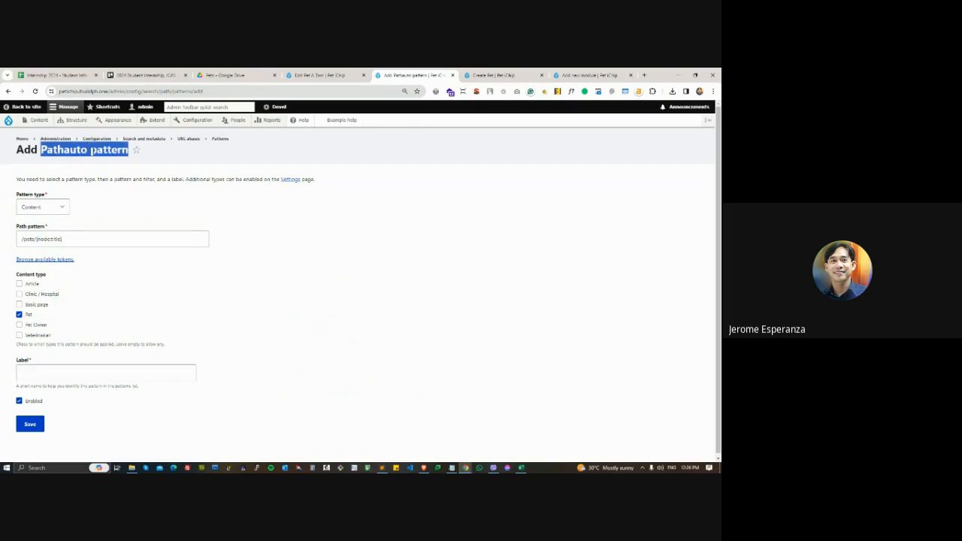
pyautogui.click(53, 370)
pyautogui.write('Content')
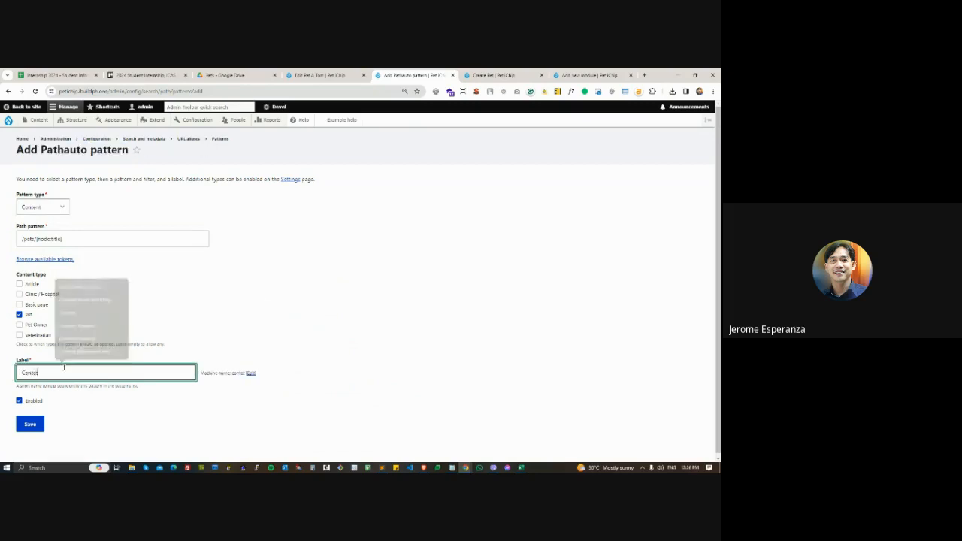
pyautogui.write(': ')
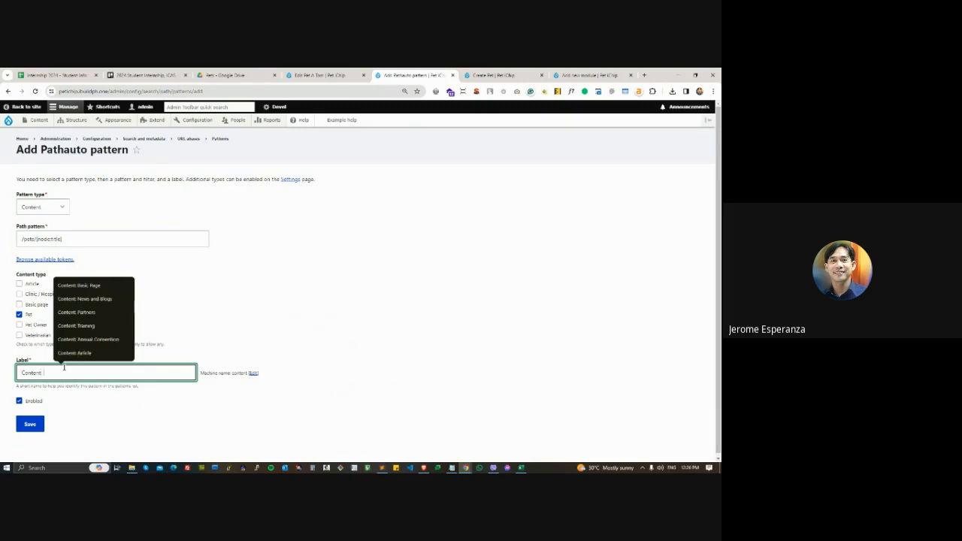
pyautogui.write('Pet')
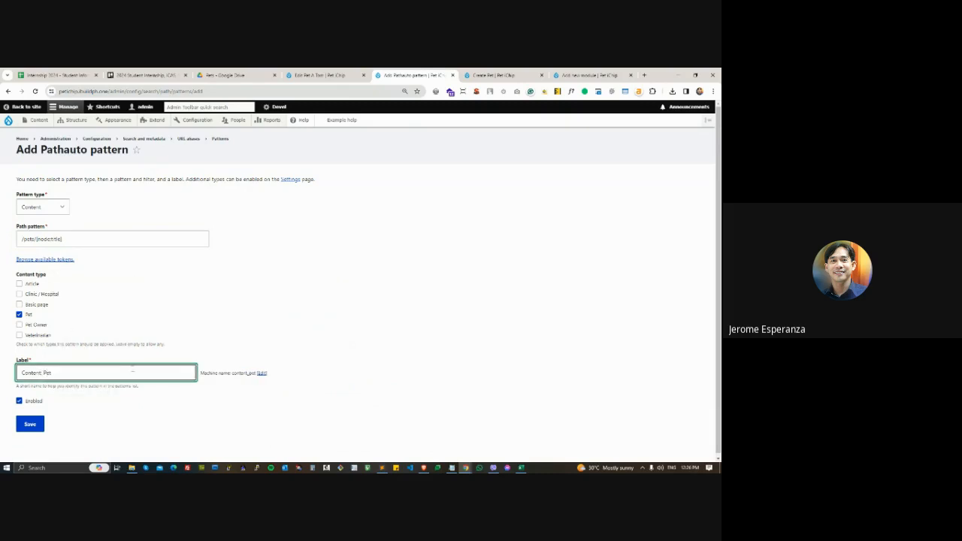
pyautogui.write('s')
# - Check the new pattern's label and machine name, and save the pattern
pyautogui.moveTo(55, 373); pyautogui.dragTo(25, 374)
pyautogui.click(347, 383)
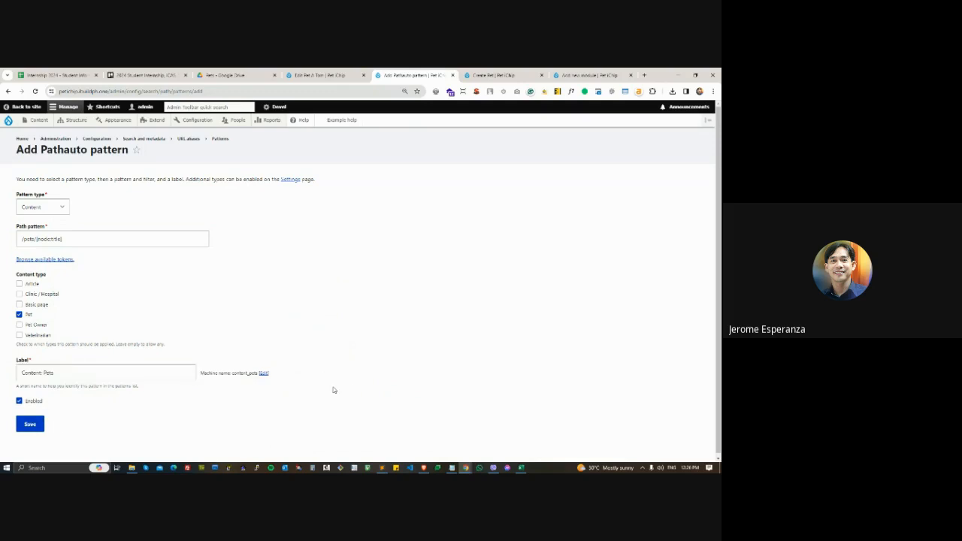
pyautogui.moveTo(275, 373)
pyautogui.mouseDown()
pyautogui.moveTo(234, 374)
pyautogui.moveTo(257, 373)
pyautogui.mouseUp()
pyautogui.click(309, 351)
pyautogui.click(345, 315)
pyautogui.click(264, 399)
pyautogui.click(32, 424)
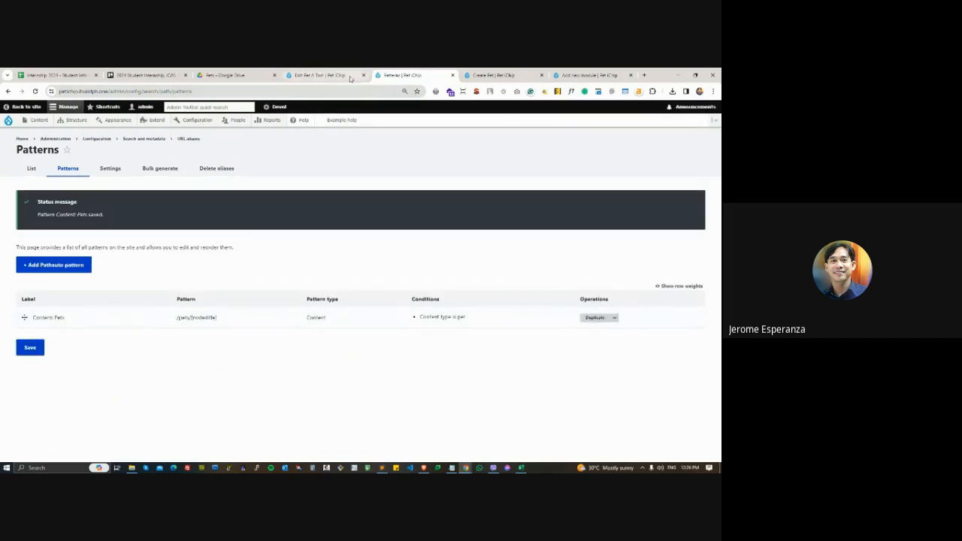
# - Switch to the open Create Pet form and examine the manual alias field in its URL alias section
pyautogui.click(477, 75)
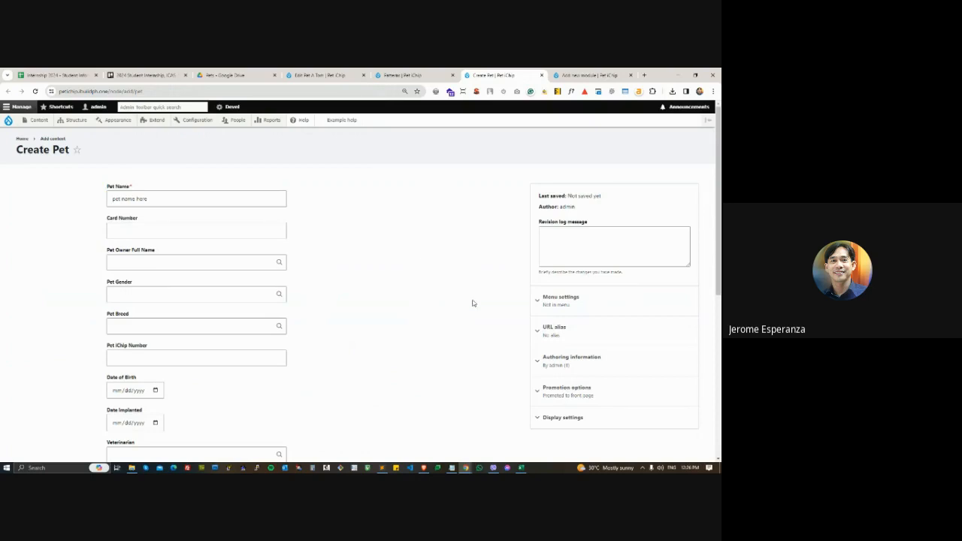
pyautogui.scroll(-1, 473, 303)
pyautogui.click(554, 257)
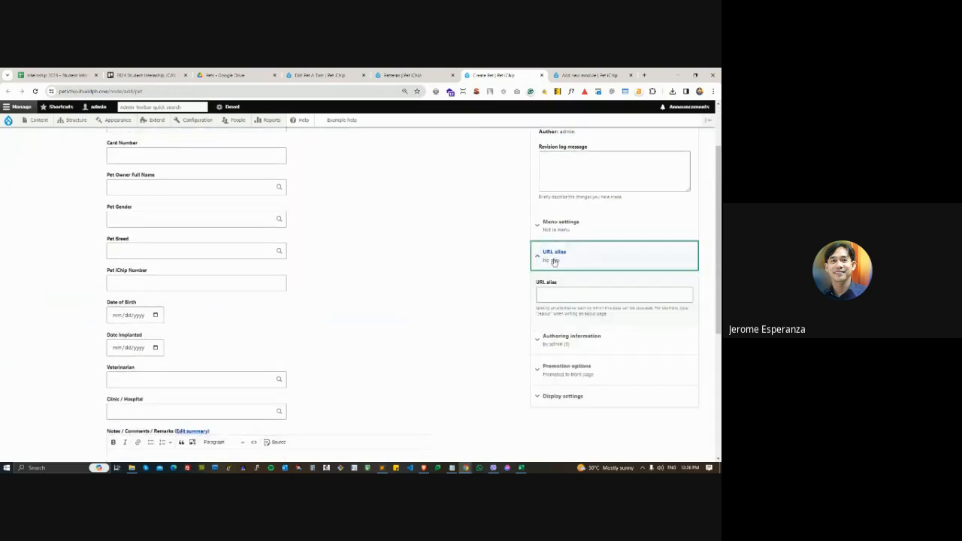
pyautogui.click(554, 294)
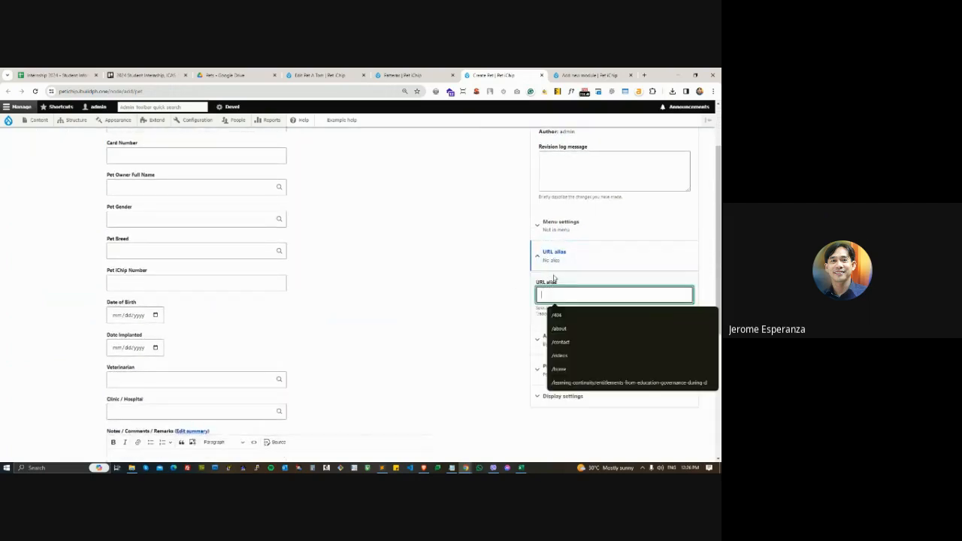
pyautogui.click(480, 269)
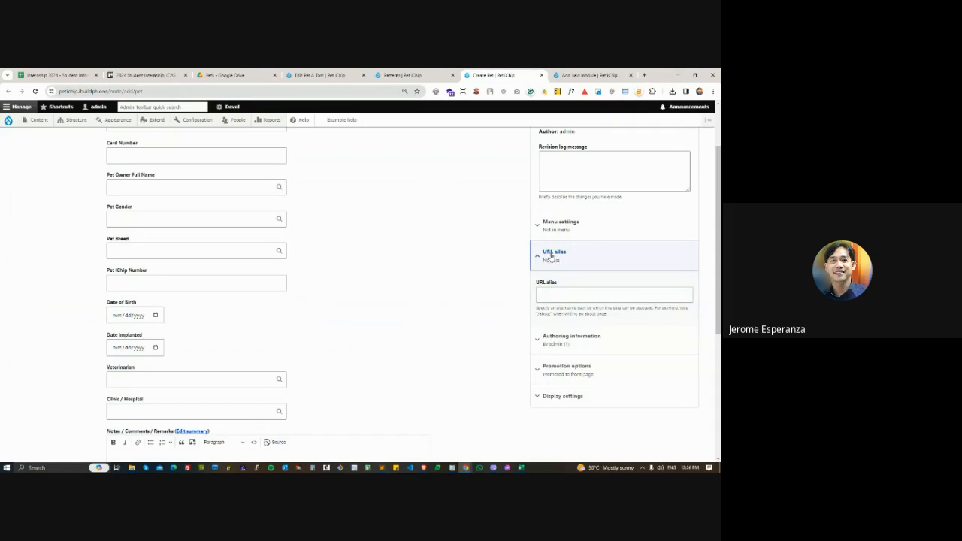
pyautogui.click(550, 293)
pyautogui.click(550, 293)
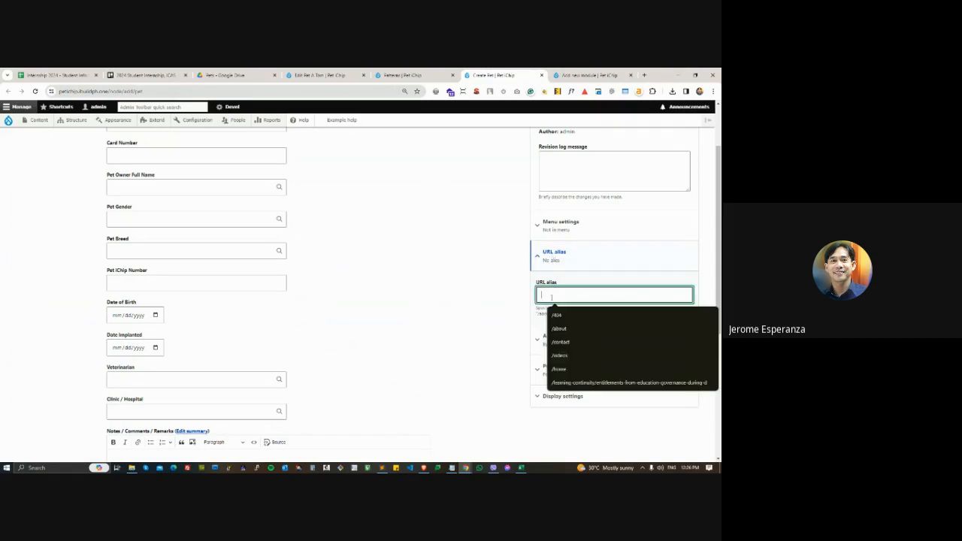
pyautogui.click(505, 301)
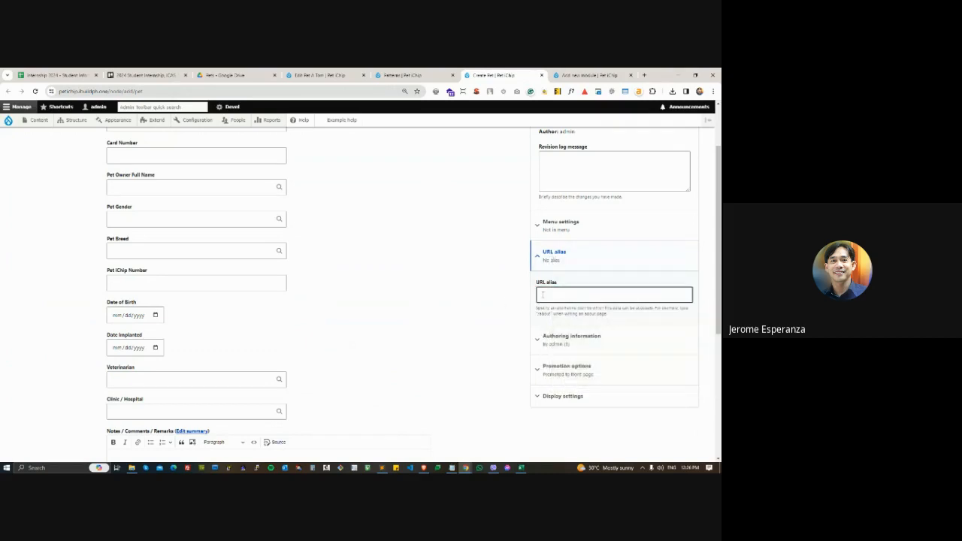
pyautogui.click(502, 292)
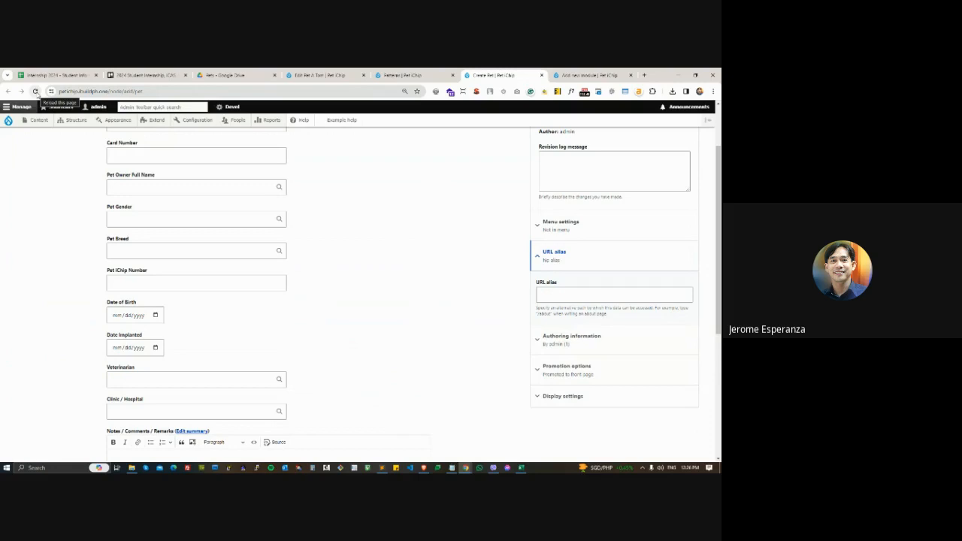
# - Reload the Create Pet form, expand its URL alias section and examine the Generate automatic URL alias option
pyautogui.click(35, 91)
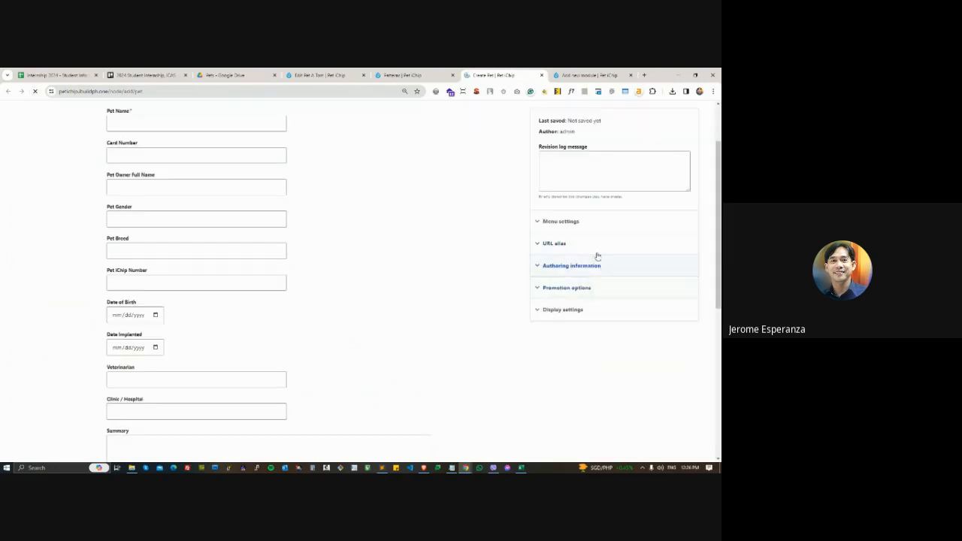
pyautogui.click(551, 244)
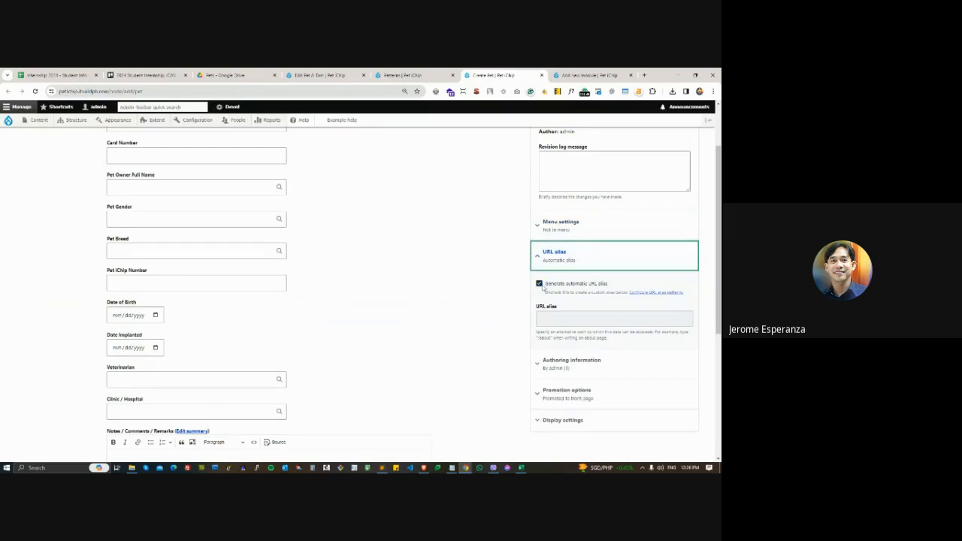
pyautogui.moveTo(606, 301); pyautogui.dragTo(567, 289)
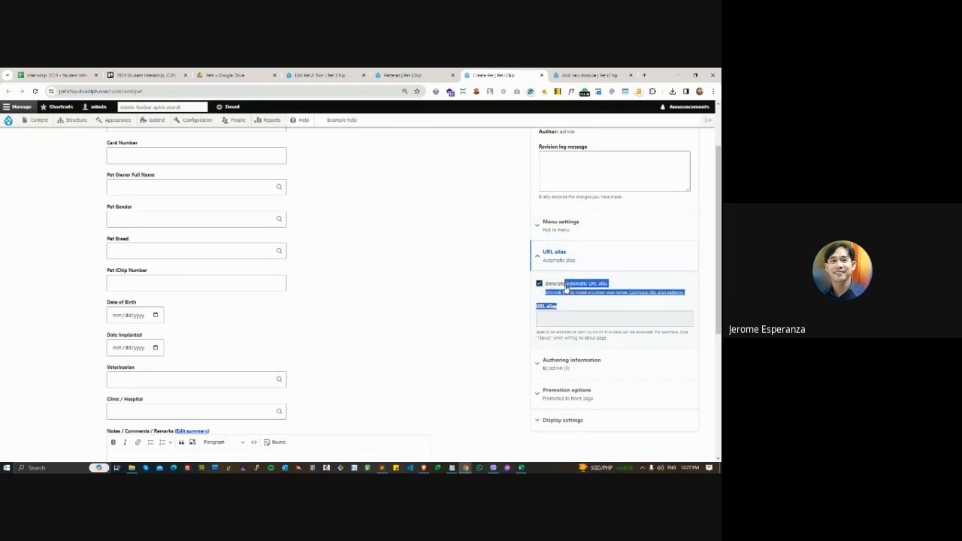
pyautogui.click(491, 285)
pyautogui.hotkey('ctrl', '+')
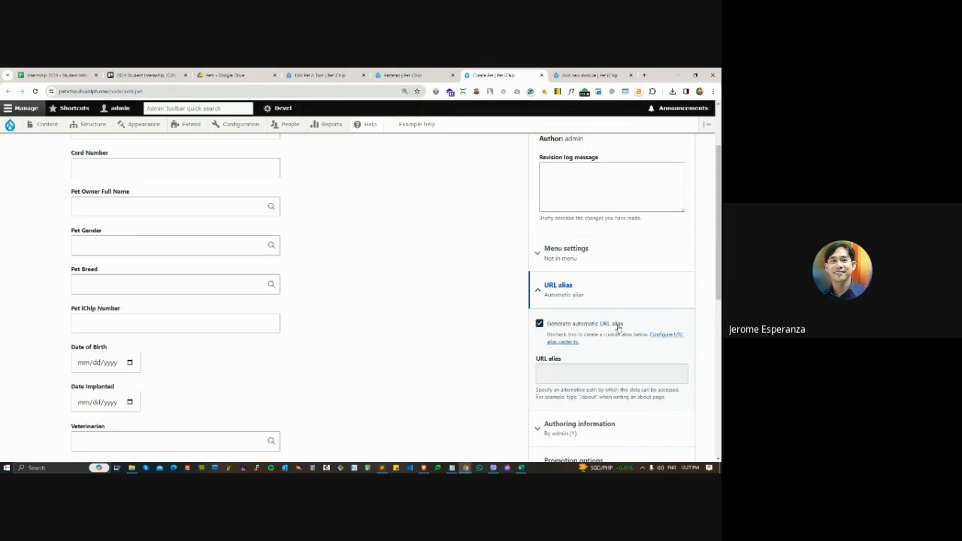
pyautogui.moveTo(624, 325); pyautogui.dragTo(592, 325)
# - Check the /pets/ prefix of the saved Content: Pets pattern in the Patterns list and return to the Create Pet form
pyautogui.click(402, 76)
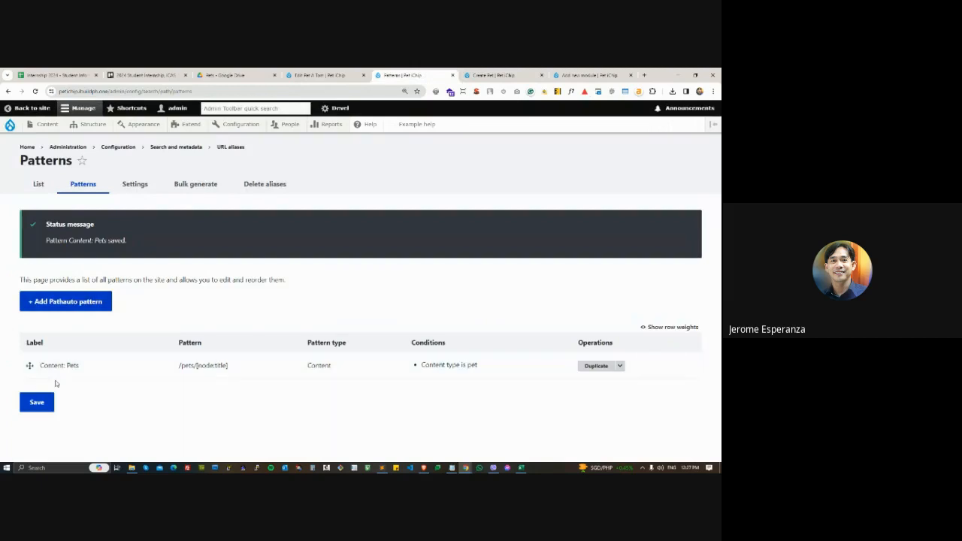
pyautogui.moveTo(179, 365); pyautogui.dragTo(200, 365)
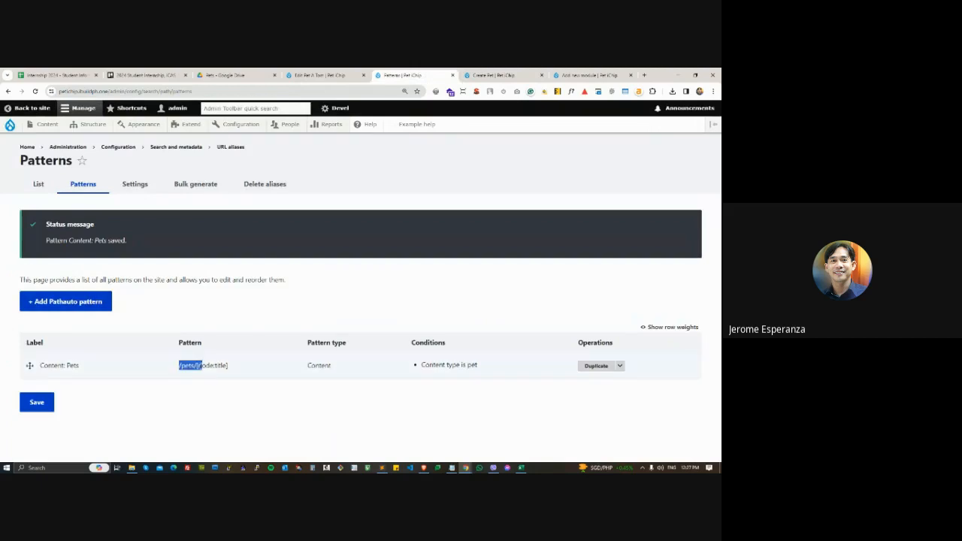
pyautogui.click(492, 75)
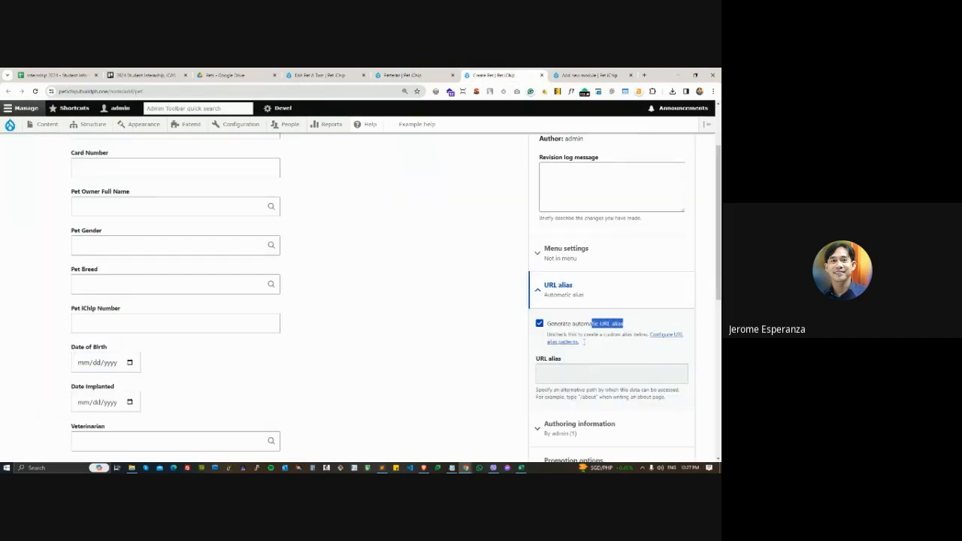
# - Enter "Test Pet Name Here" as the new pet's Pet Name
pyautogui.scroll(2, 315, 248)
pyautogui.click(102, 218)
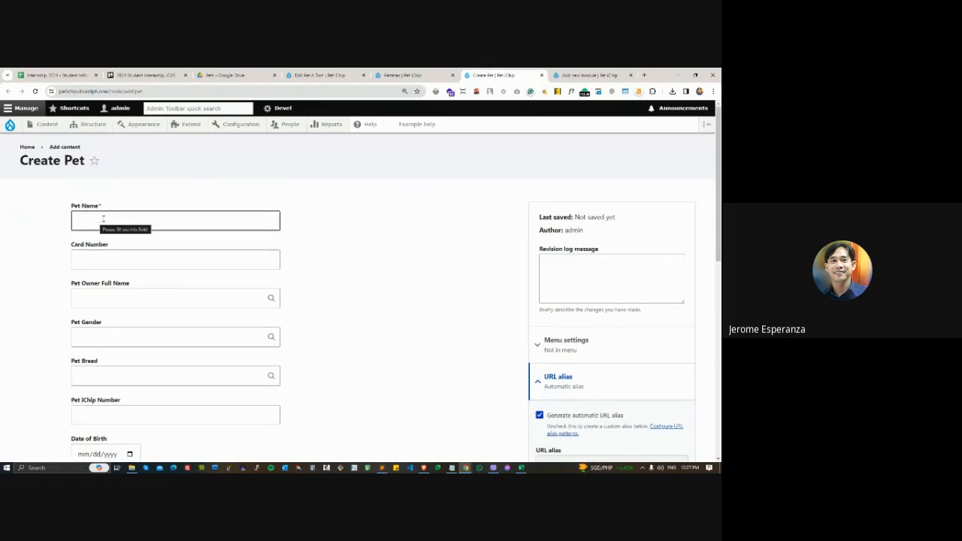
pyautogui.click(103, 219)
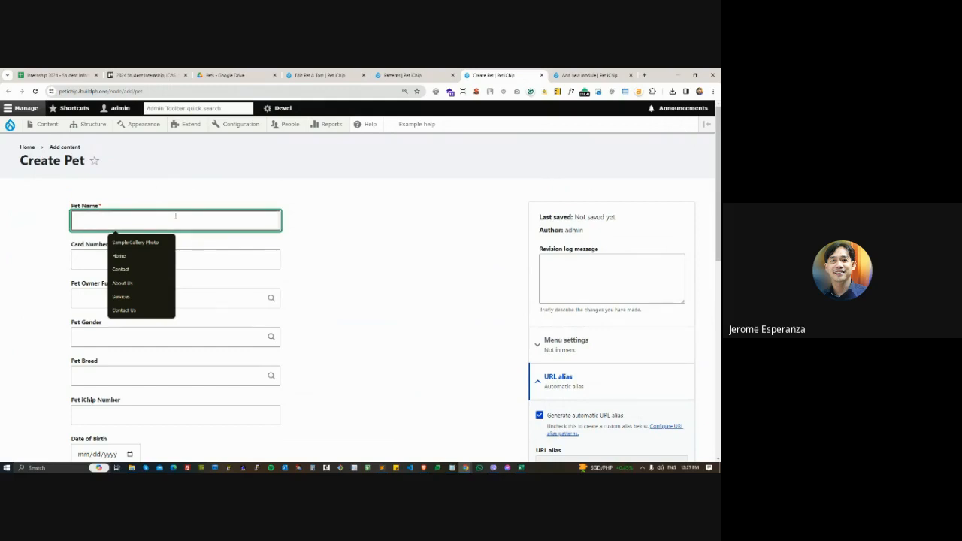
pyautogui.write('Test Pet')
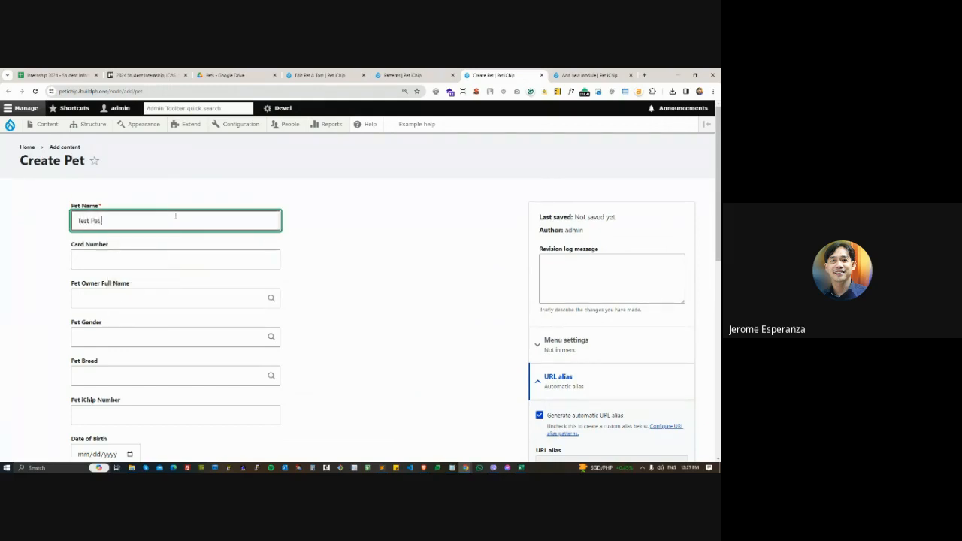
pyautogui.write(' Name Here')
pyautogui.moveTo(155, 217); pyautogui.dragTo(51, 219)
pyautogui.click(316, 218)
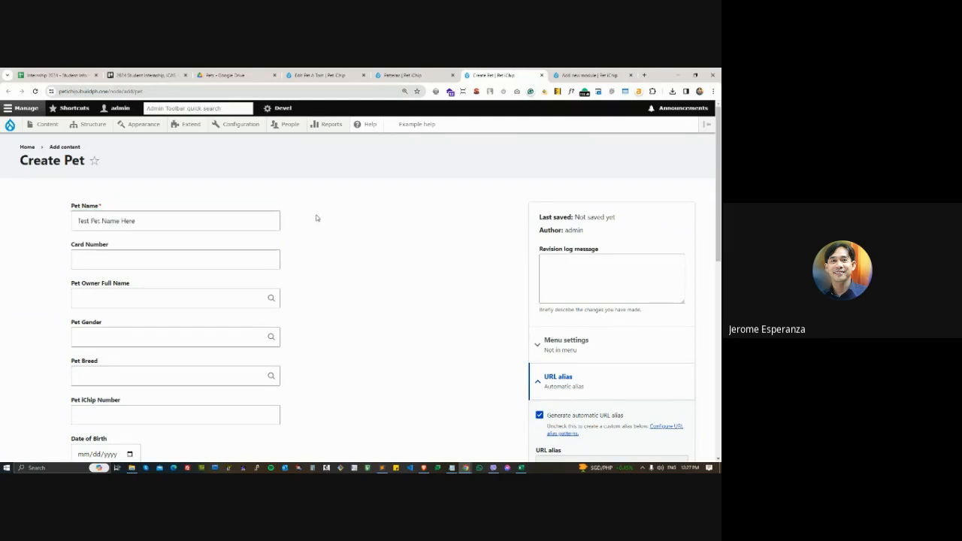
# - Save the new pet with Published and Generate automatic URL alias enabled, leaving the remaining fields empty
pyautogui.scroll(-2, 453, 292)
pyautogui.scroll(2, 338, 263)
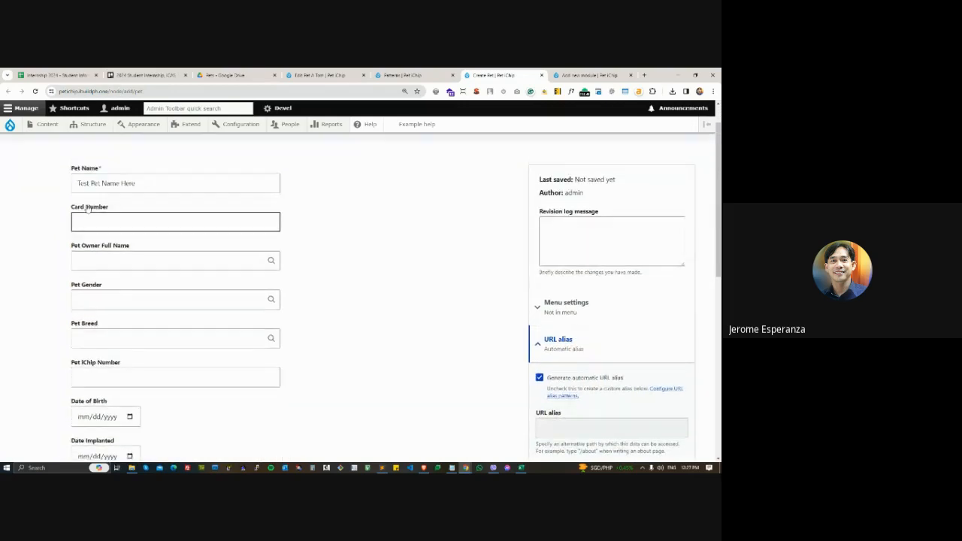
pyautogui.click(72, 184)
pyautogui.click(345, 233)
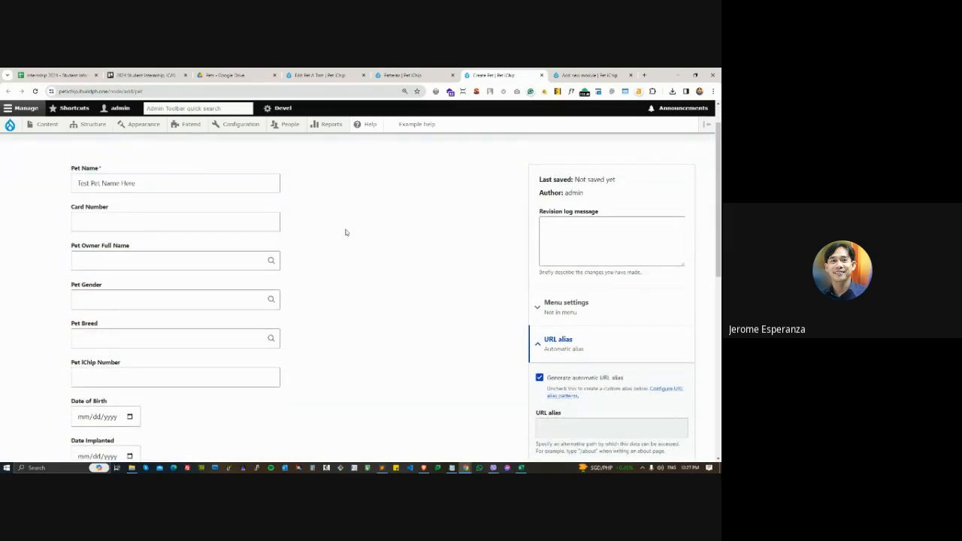
pyautogui.scroll(-2, 474, 337)
pyautogui.scroll(-1, 519, 376)
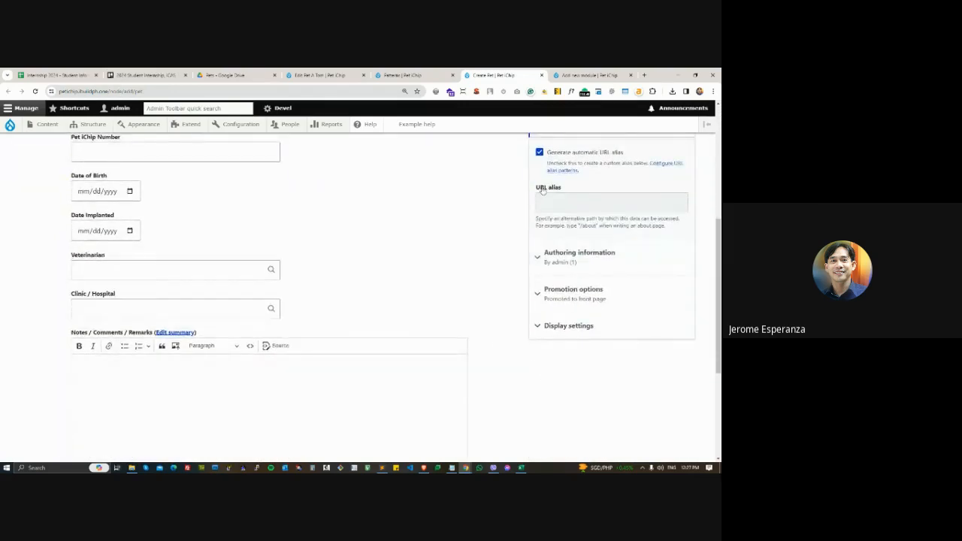
pyautogui.scroll(-1, 400, 314)
pyautogui.scroll(-2, 400, 314)
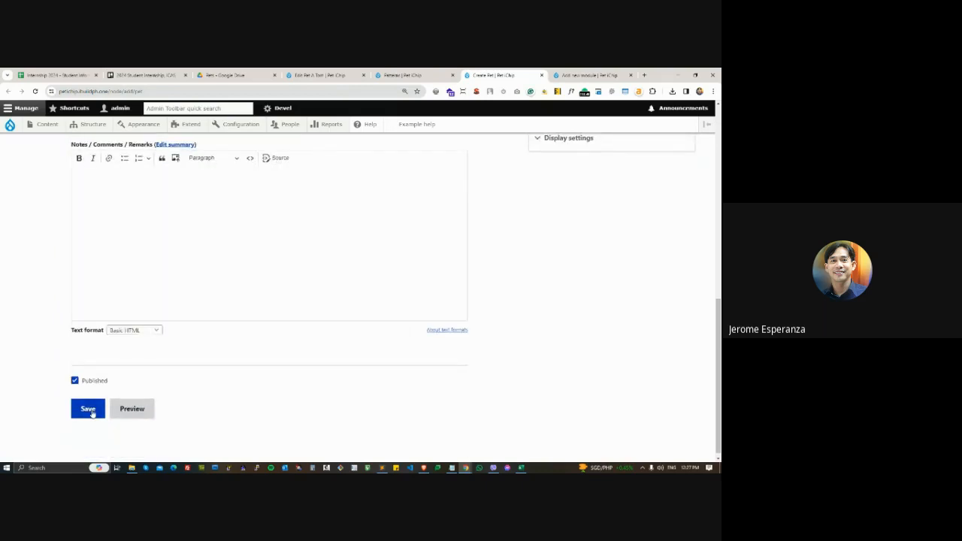
pyautogui.click(89, 409)
# - Compare the new pet page's URL and title with the /pets/[node:title] pattern noted in Notepad
pyautogui.scroll(8, 668, 395)
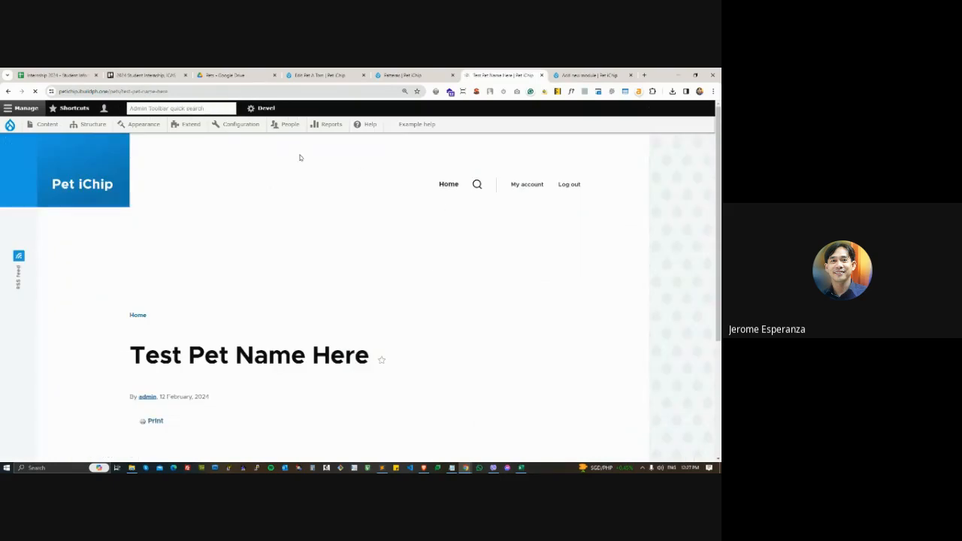
pyautogui.moveTo(108, 91); pyautogui.dragTo(198, 93)
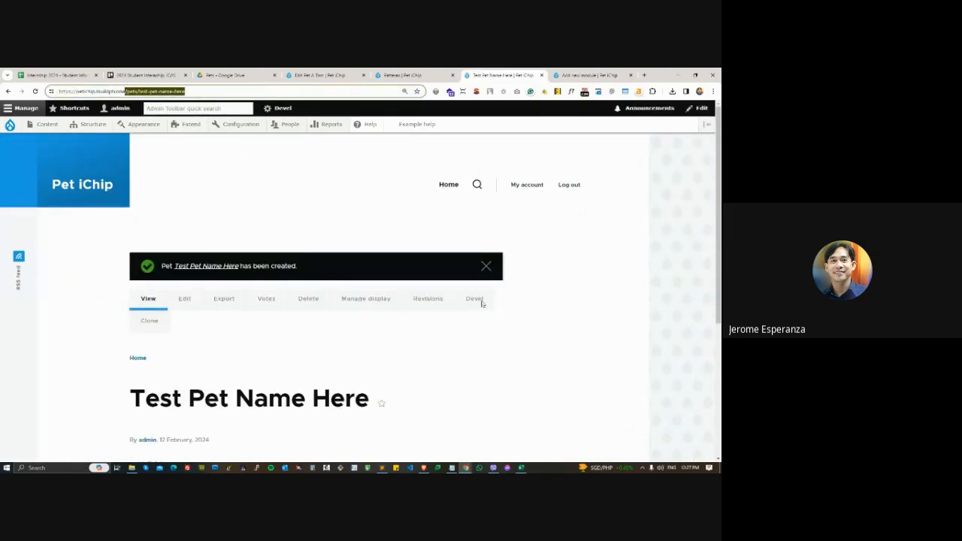
pyautogui.hotkey('alt', 'Tab')
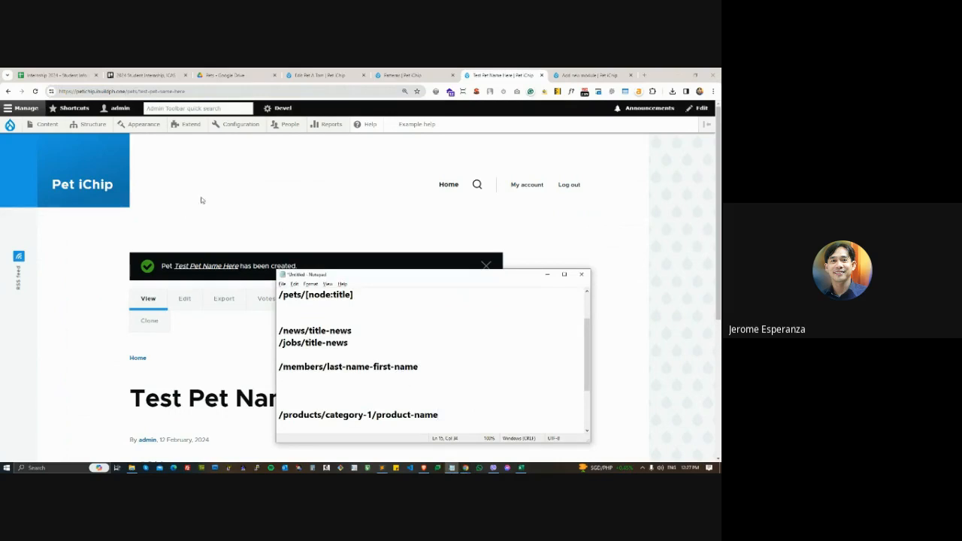
pyautogui.hotkey('alt', 'Tab')
pyautogui.moveTo(147, 398); pyautogui.dragTo(291, 399)
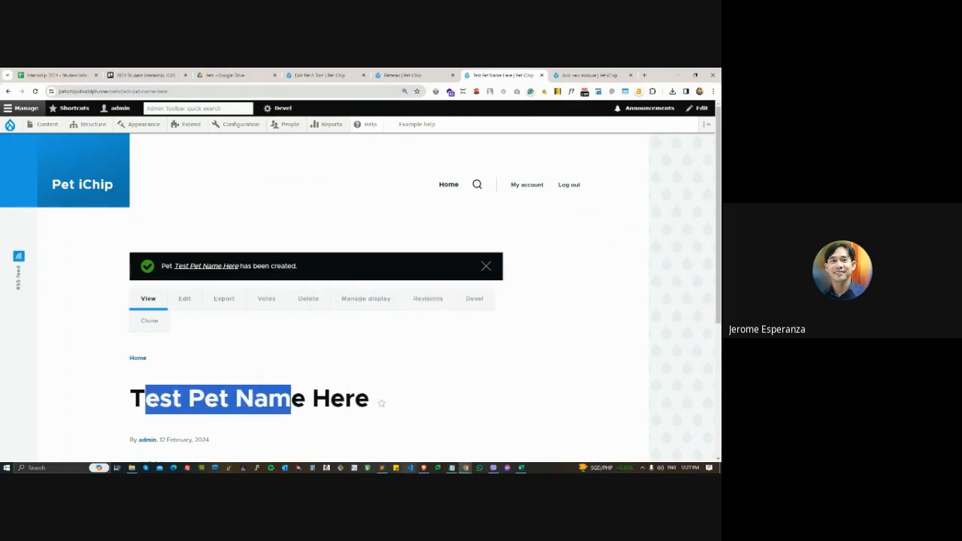
pyautogui.click(452, 468)
pyautogui.click(614, 307)
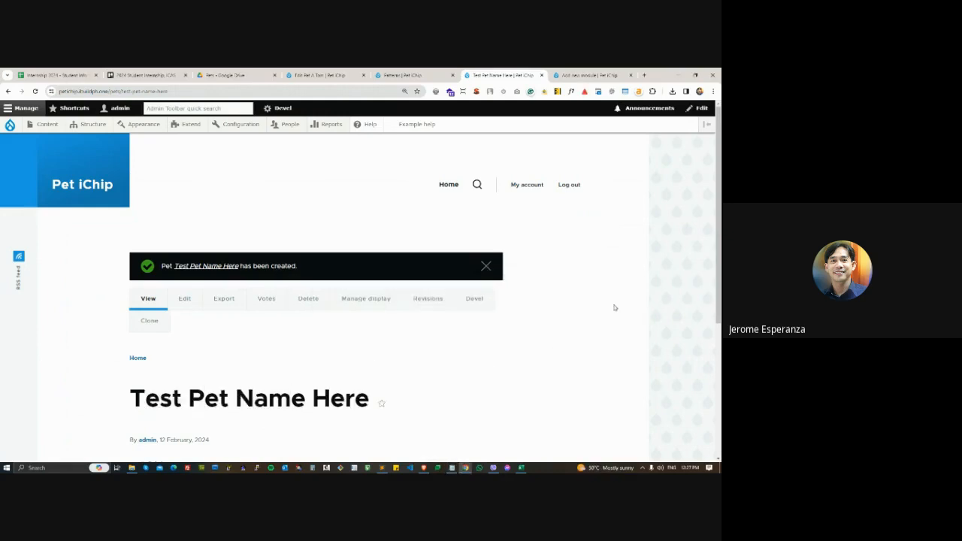